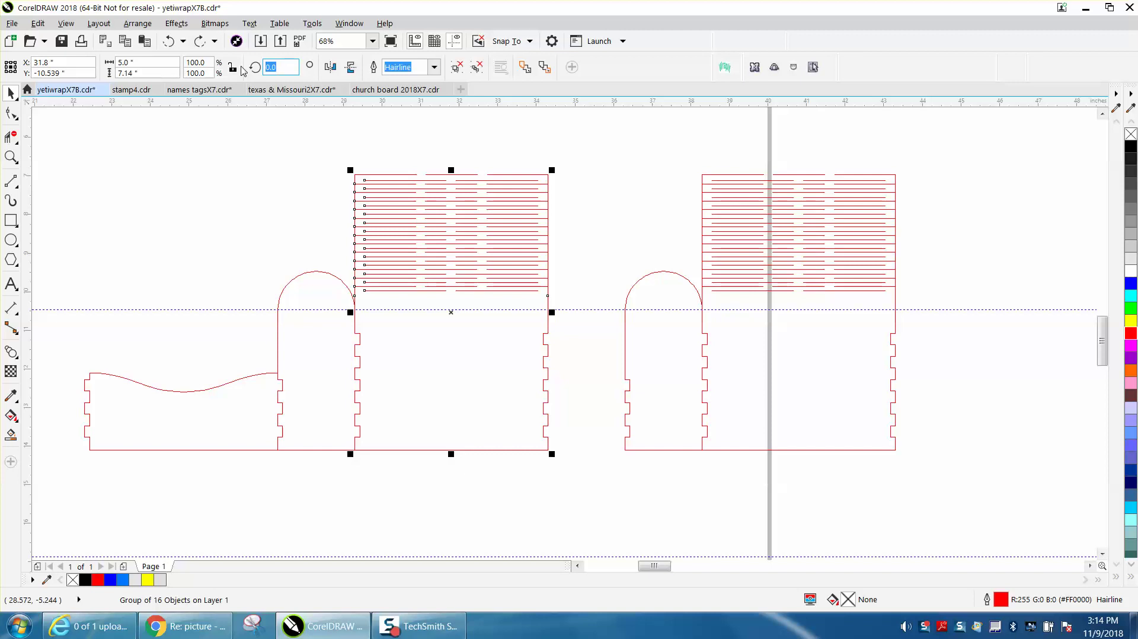
- Rotate the slotted hinge panel 180 degrees and move it directly above the wavy-topped front piece, aligned with the arched side piece
{"action": "type", "text": "0"}
{"action": "key", "text": "Return"}
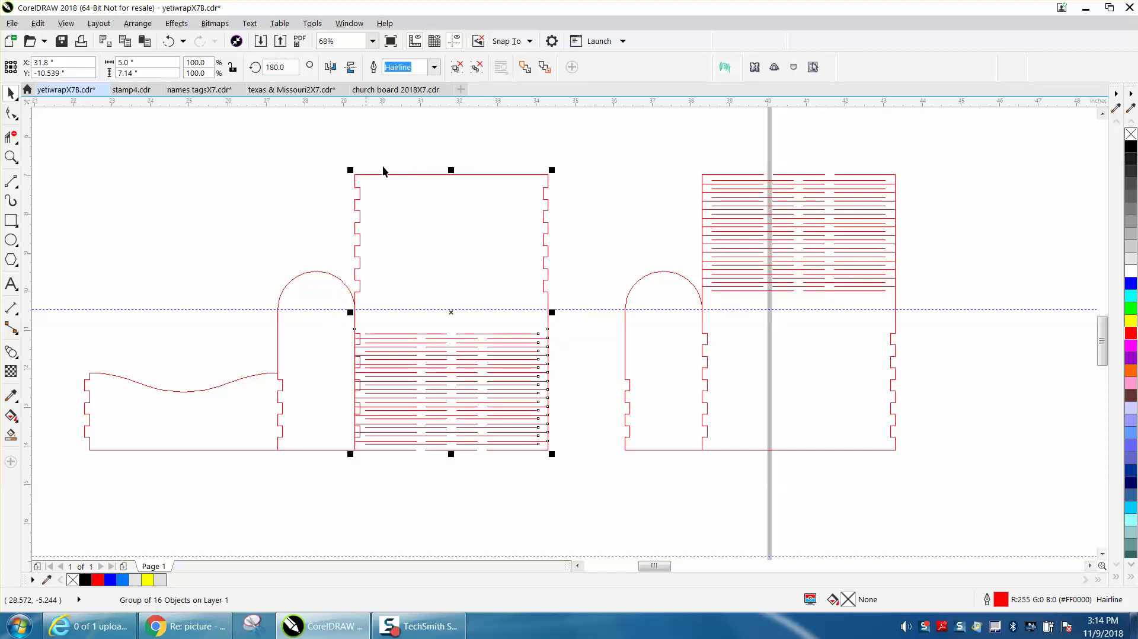
{"action": "left_click_drag", "start_coordinate": [548, 450], "coordinate": [280, 313]}
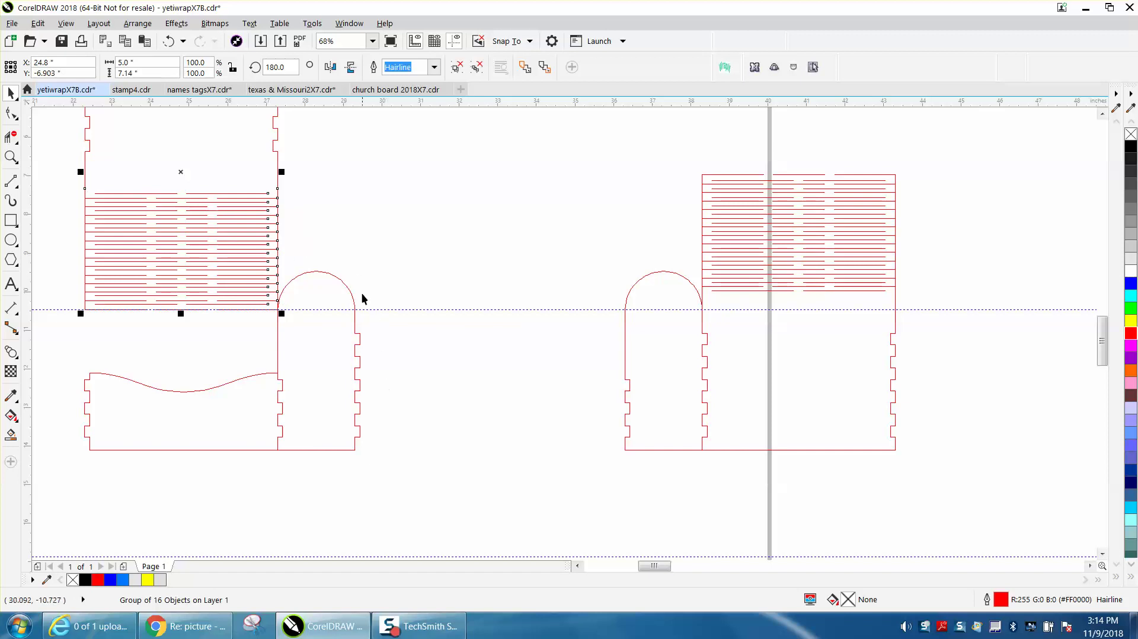
- Draw a rectangle about 1.9 in high between the two arched side pieces and set its width to 5 in
{"action": "left_click", "coordinate": [11, 157]}
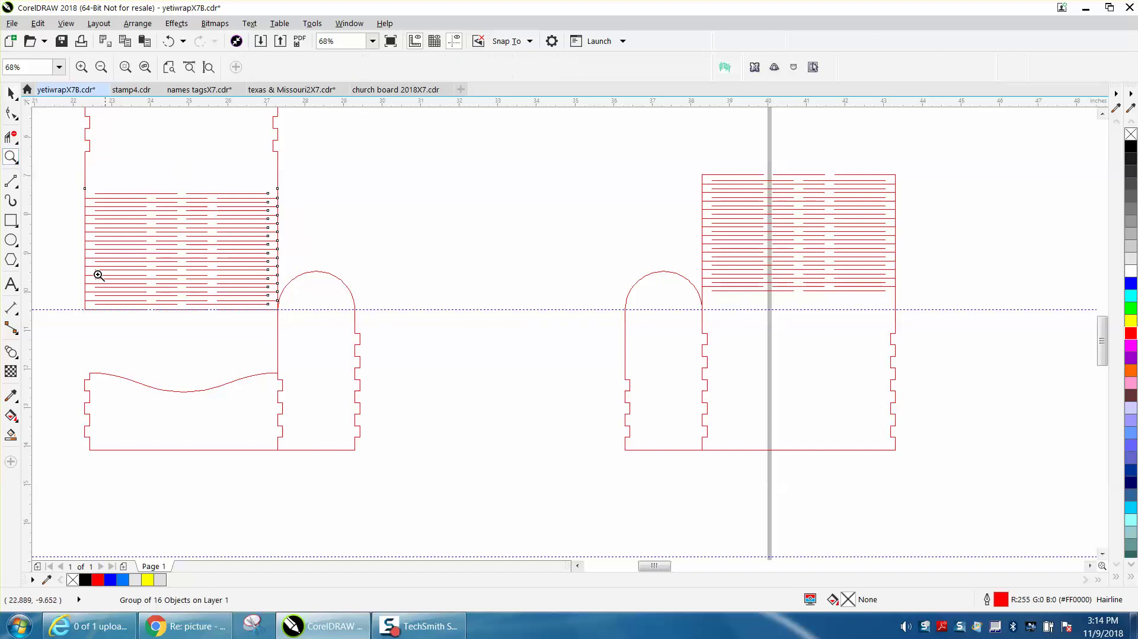
{"action": "left_click_drag", "start_coordinate": [65, 283], "coordinate": [421, 427]}
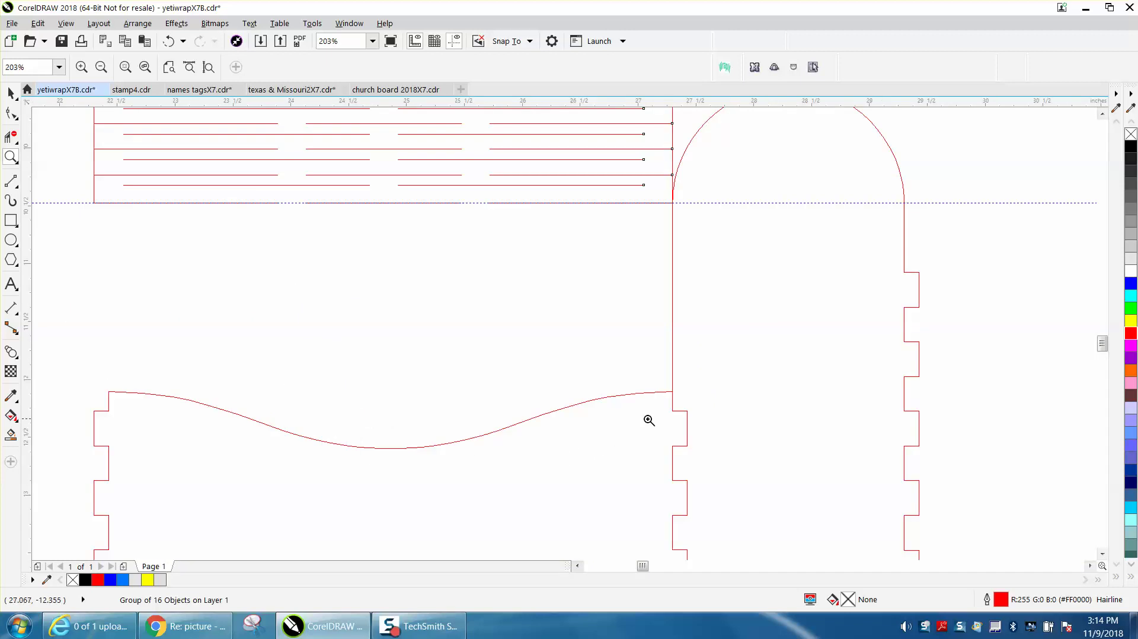
{"action": "right_click", "coordinate": [105, 210]}
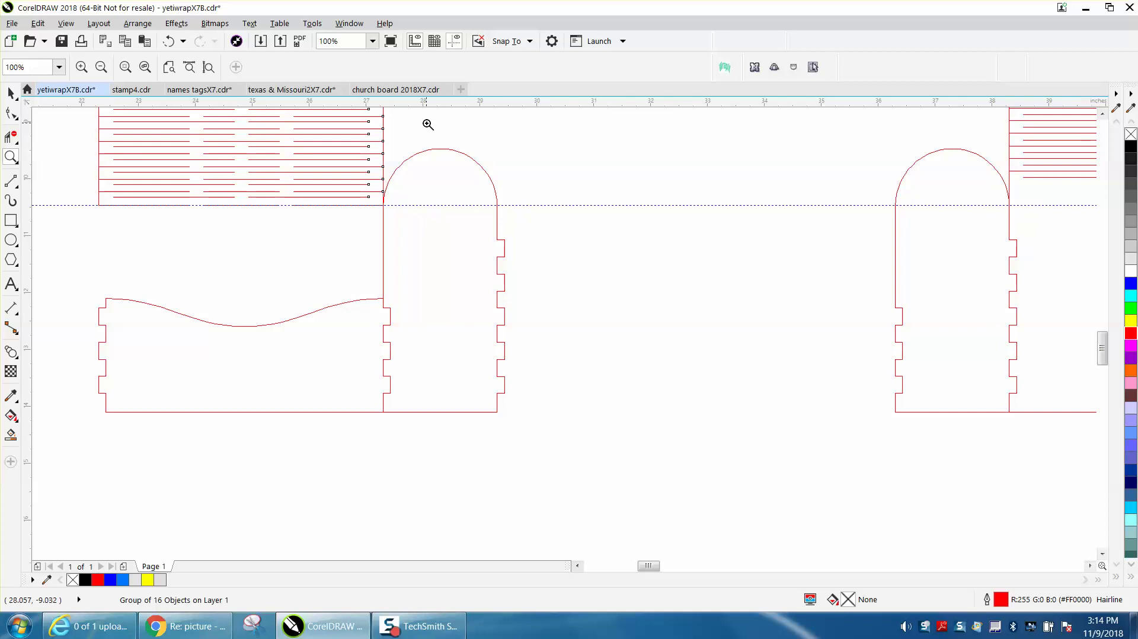
{"action": "left_click", "coordinate": [11, 221]}
{"action": "mouse_move", "coordinate": [660, 266]}
{"action": "left_mouse_down"}
{"action": "mouse_move", "coordinate": [706, 364]}
{"action": "mouse_move", "coordinate": [883, 376]}
{"action": "left_mouse_up"}
{"action": "double_click", "coordinate": [164, 62]}
{"action": "type", "text": "5"}
{"action": "key", "text": "Return"}
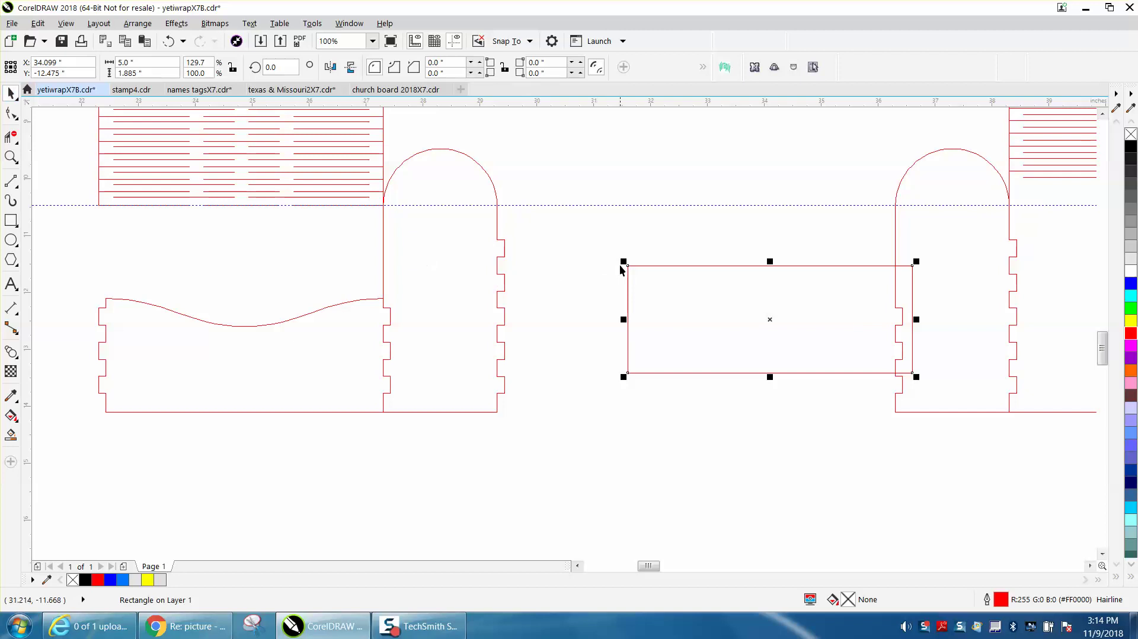
- Snap the rectangle to the lower edge of the hinge panel and stretch it downward to about 2.93 in high
{"action": "left_click_drag", "start_coordinate": [624, 262], "coordinate": [99, 205]}
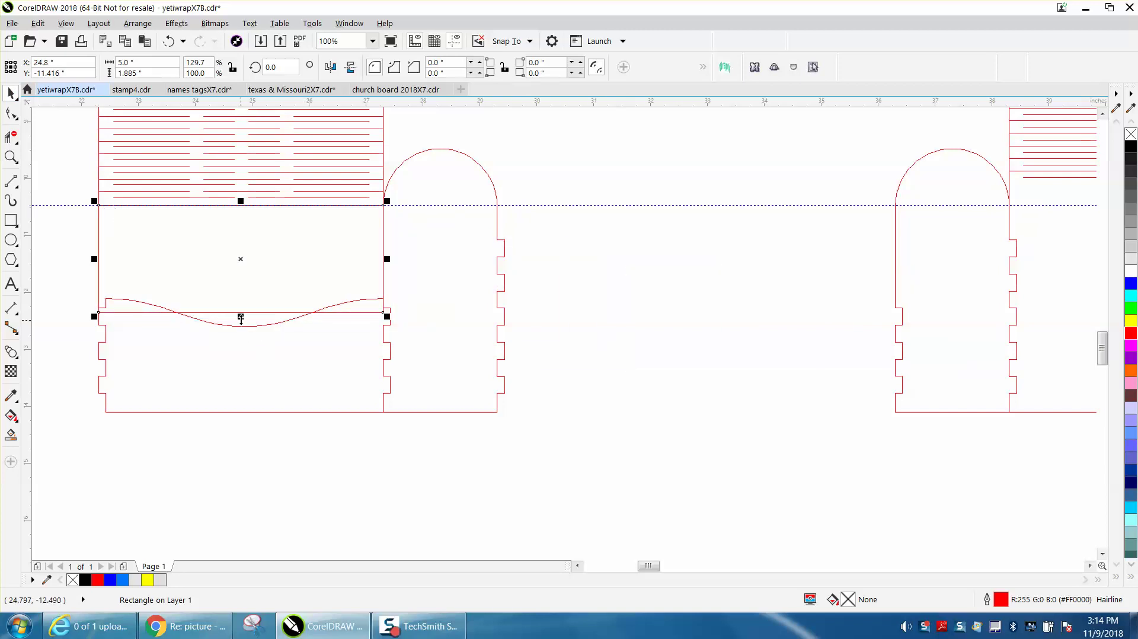
{"action": "left_click_drag", "start_coordinate": [240, 317], "coordinate": [241, 376]}
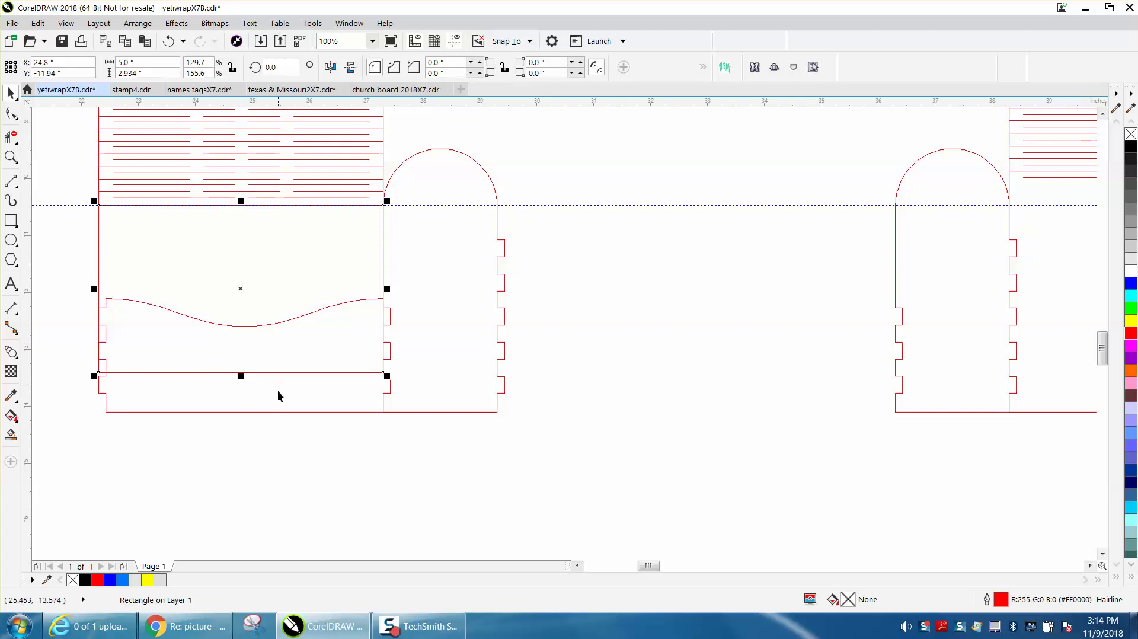
- Move the wavy-topped front piece 3 in down, clear of the new rectangle
{"action": "left_click", "coordinate": [269, 411]}
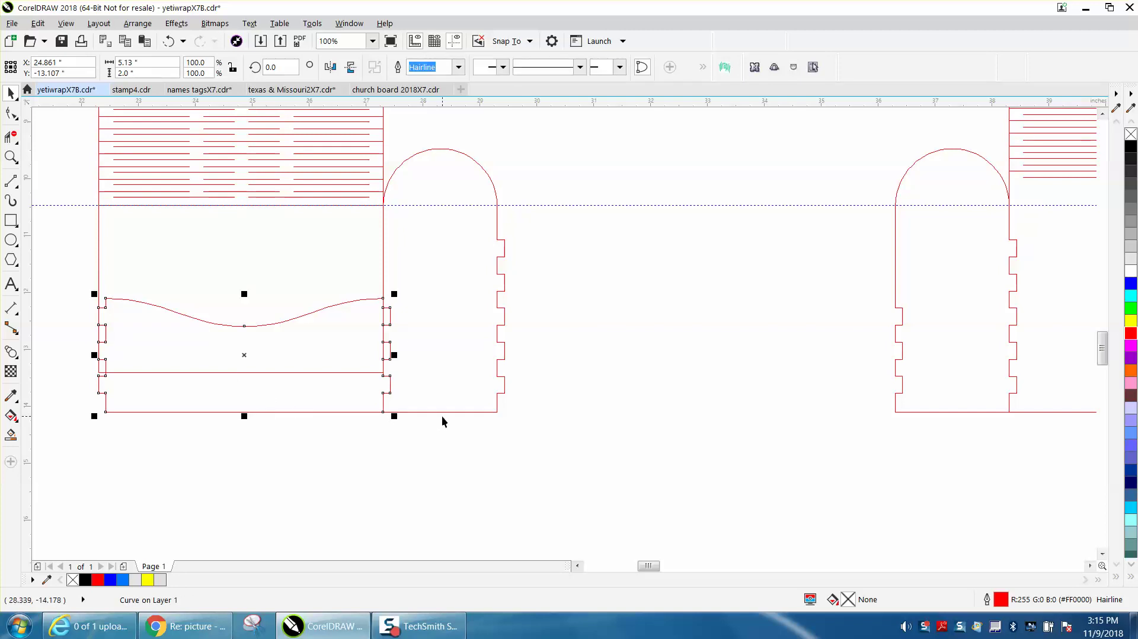
{"action": "key", "text": "Down"}
{"action": "key", "text": "Down"}
{"action": "key", "text": "Down"}
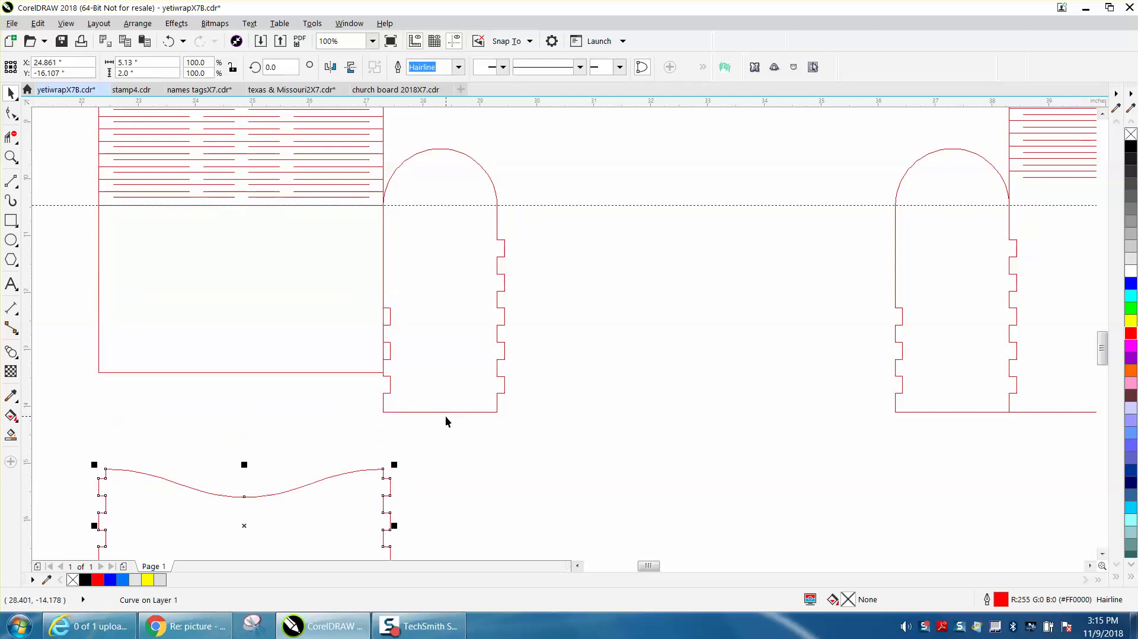
- Move the arched side piece beside the rectangle 2 in to the right and 3 in down
{"action": "left_click", "coordinate": [450, 414]}
{"action": "left_click", "coordinate": [449, 411]}
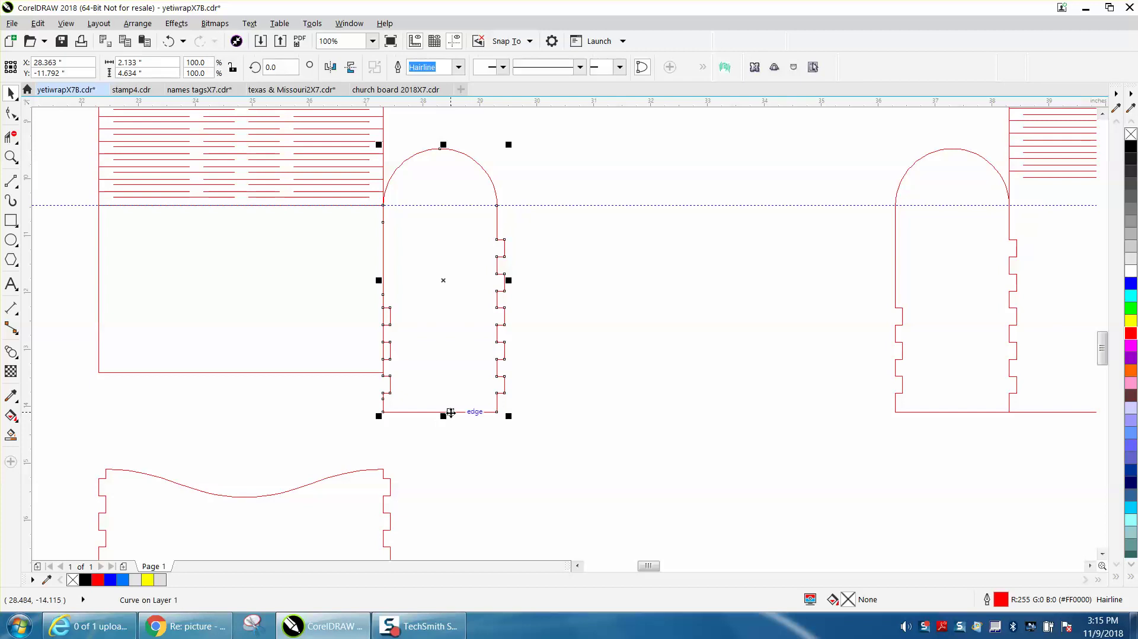
{"action": "key", "text": "Right"}
{"action": "key", "text": "Right"}
{"action": "key", "text": "Down"}
{"action": "key", "text": "Down"}
{"action": "key", "text": "Down"}
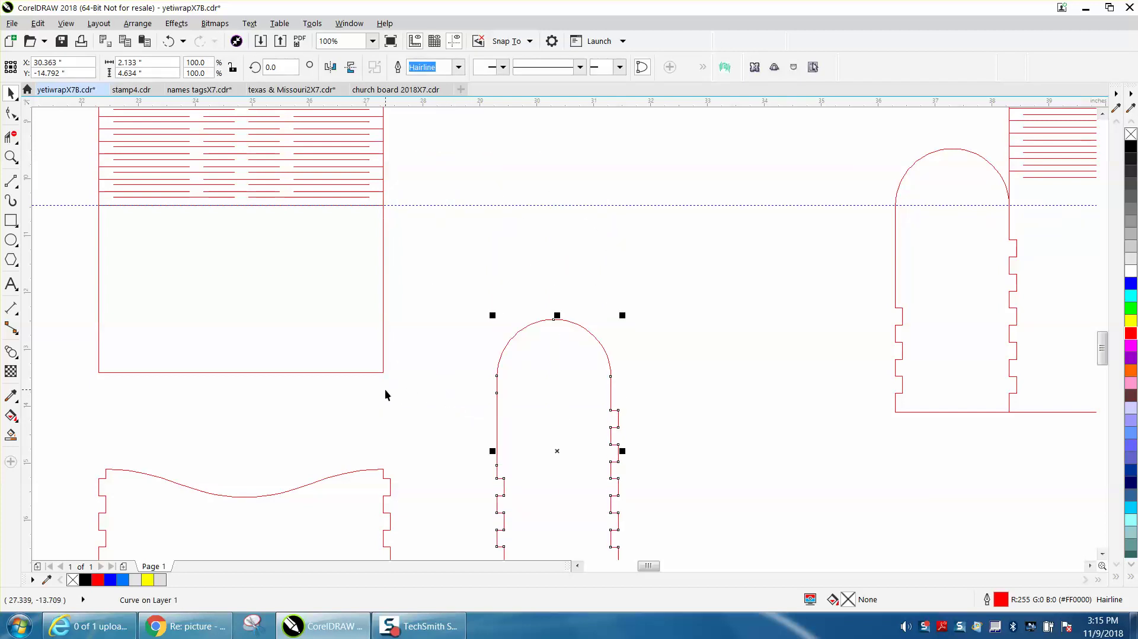
- Convert the rectangle below the hinge panel to curves
{"action": "scroll", "coordinate": [404, 389], "scroll_direction": "down", "scroll_amount": 2}
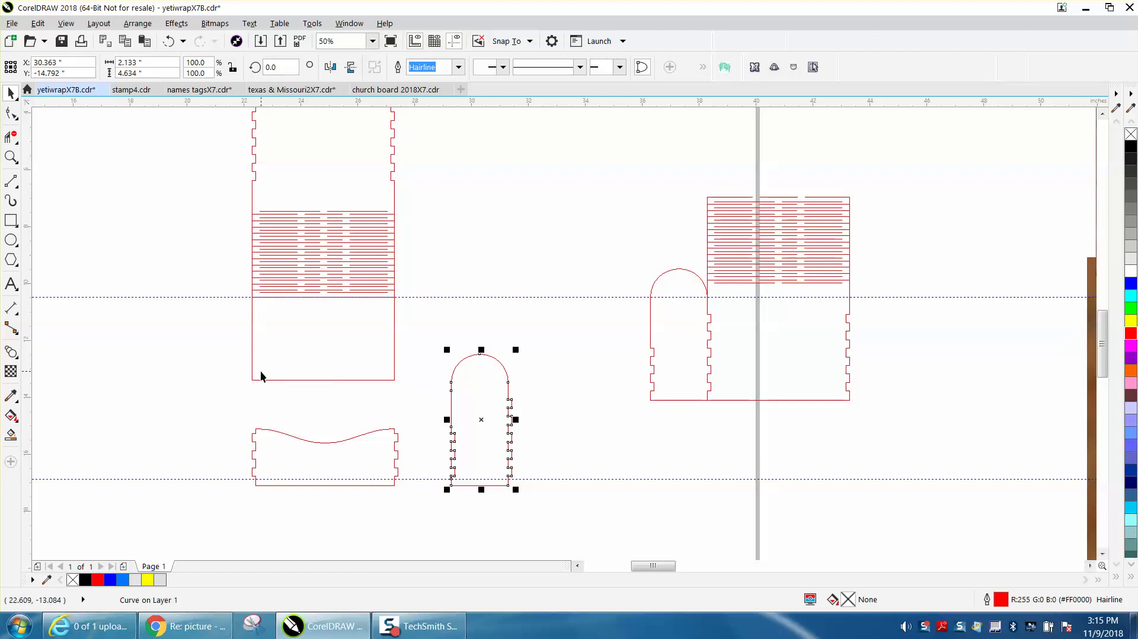
{"action": "left_click", "coordinate": [11, 157]}
{"action": "left_click_drag", "start_coordinate": [250, 360], "coordinate": [433, 402]}
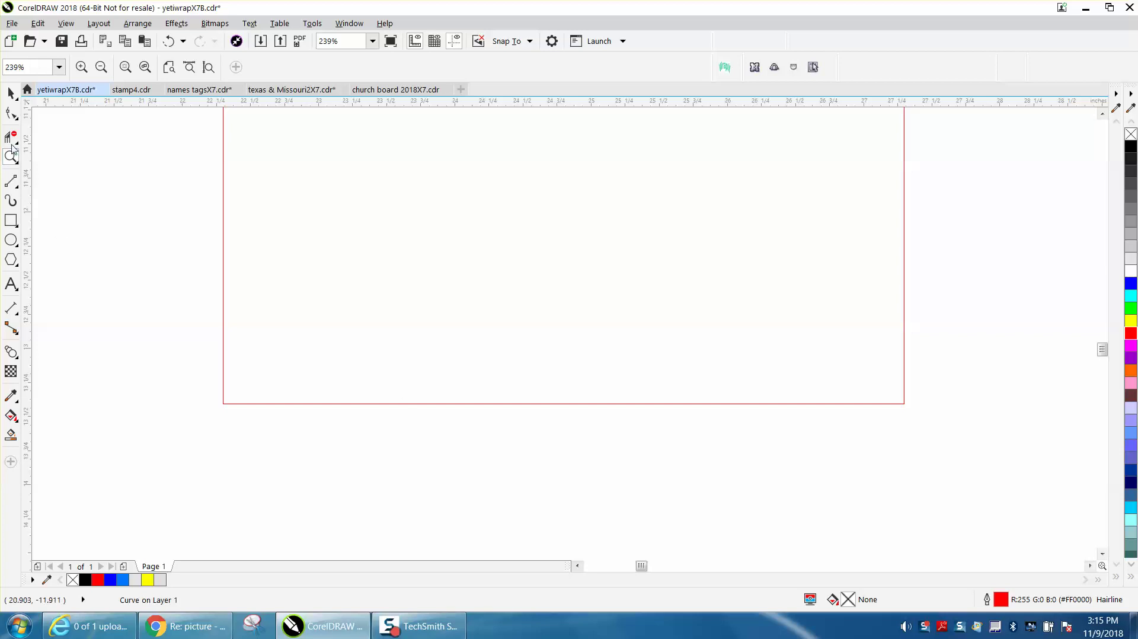
{"action": "left_click", "coordinate": [11, 112]}
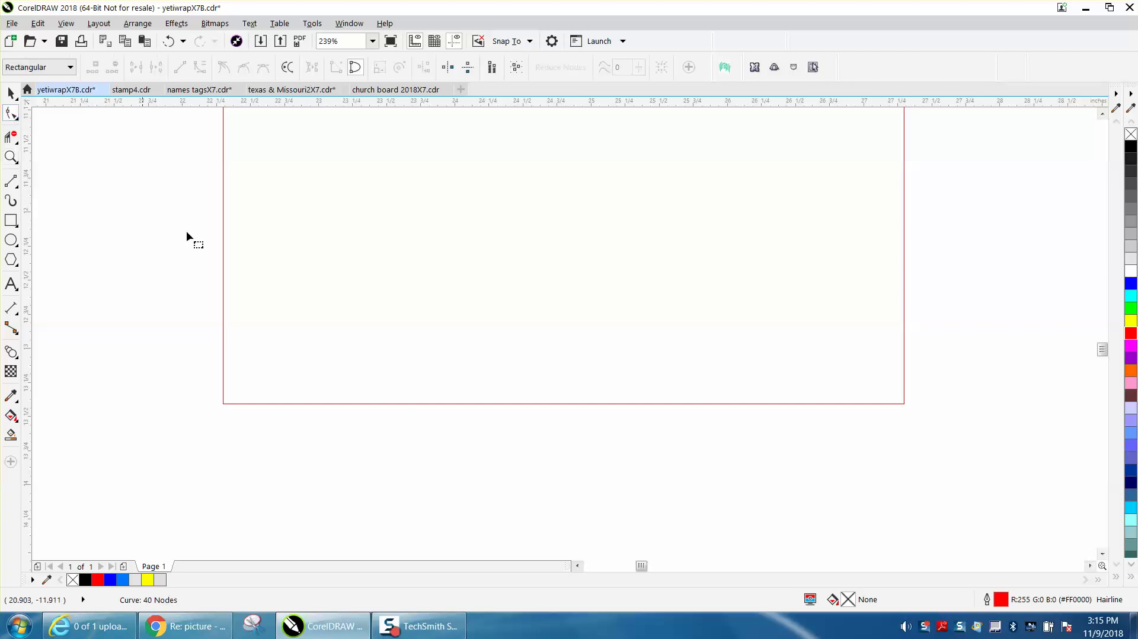
{"action": "left_click", "coordinate": [223, 266]}
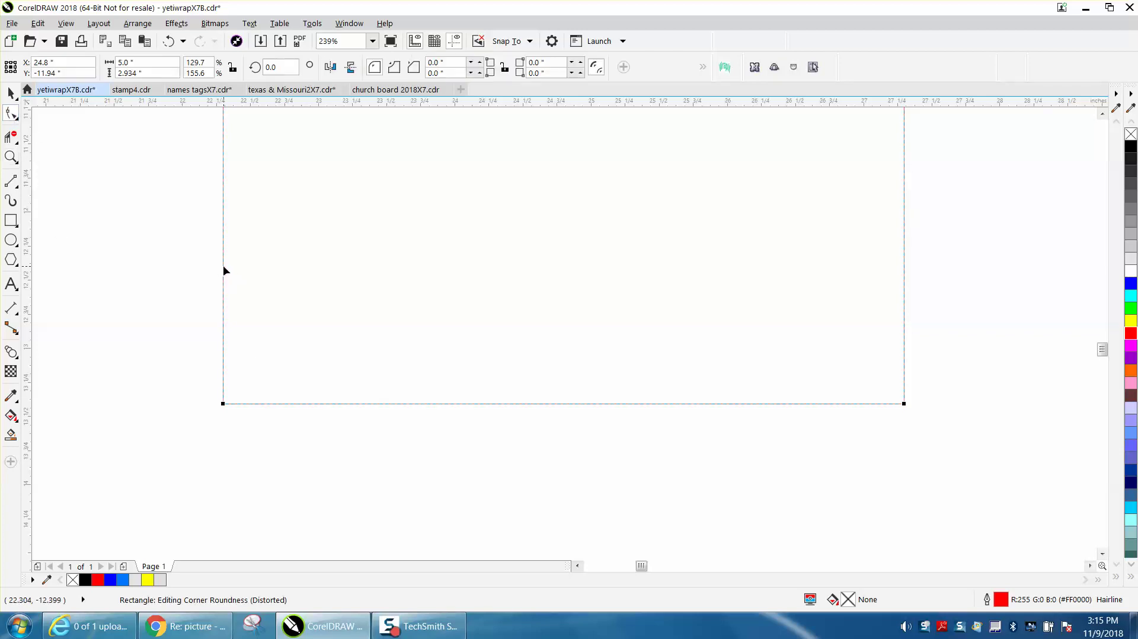
{"action": "scroll", "coordinate": [222, 267], "scroll_direction": "down", "scroll_amount": 3}
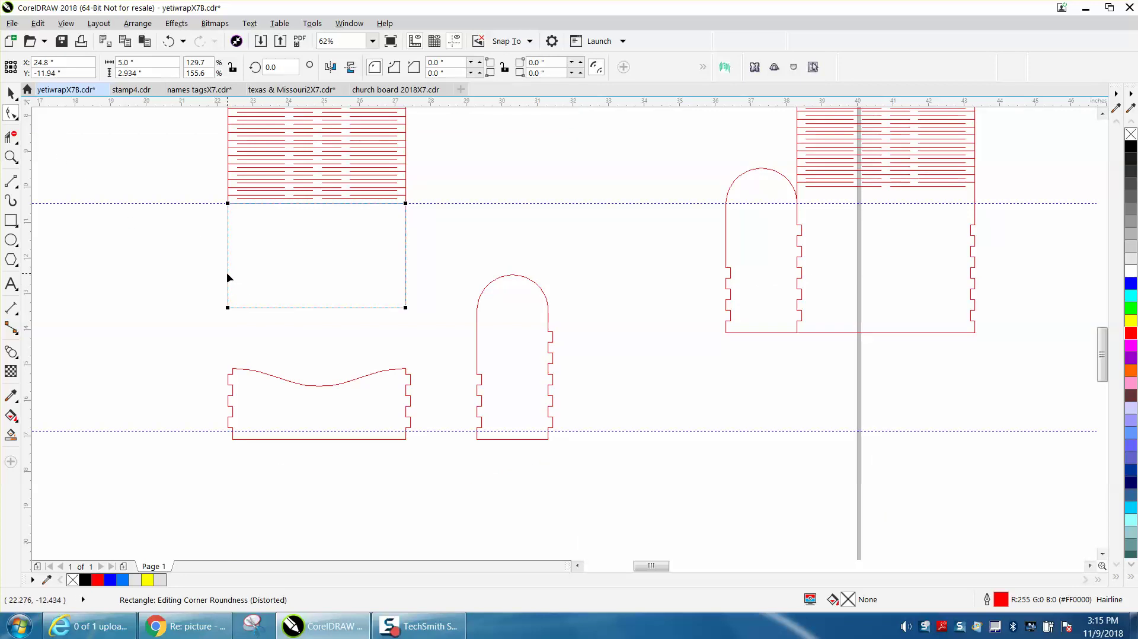
{"action": "left_click", "coordinate": [11, 93]}
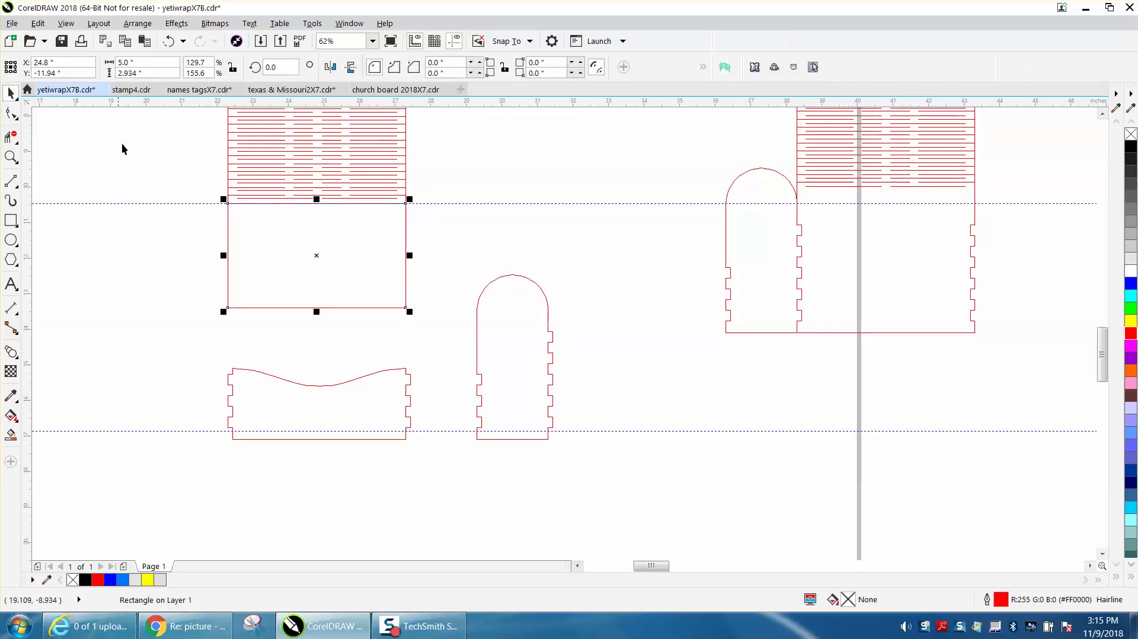
{"action": "left_click", "coordinate": [138, 23]}
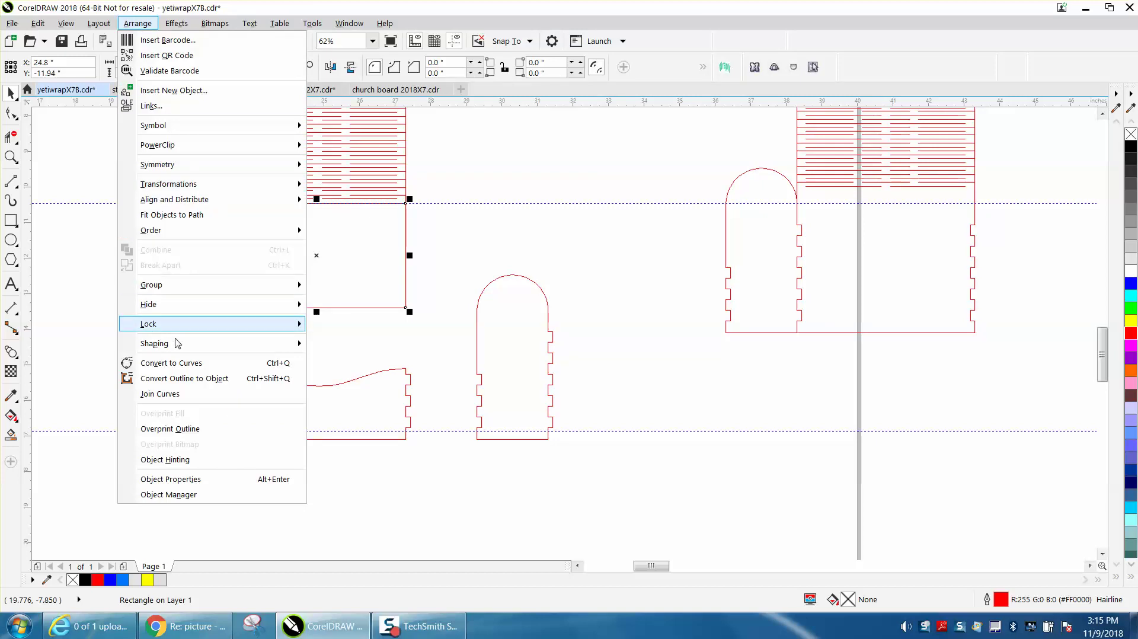
{"action": "left_click", "coordinate": [178, 363]}
- Add two nodes near the lower end of each vertical side of the converted rectangle with the Shape tool
{"action": "left_click", "coordinate": [12, 113]}
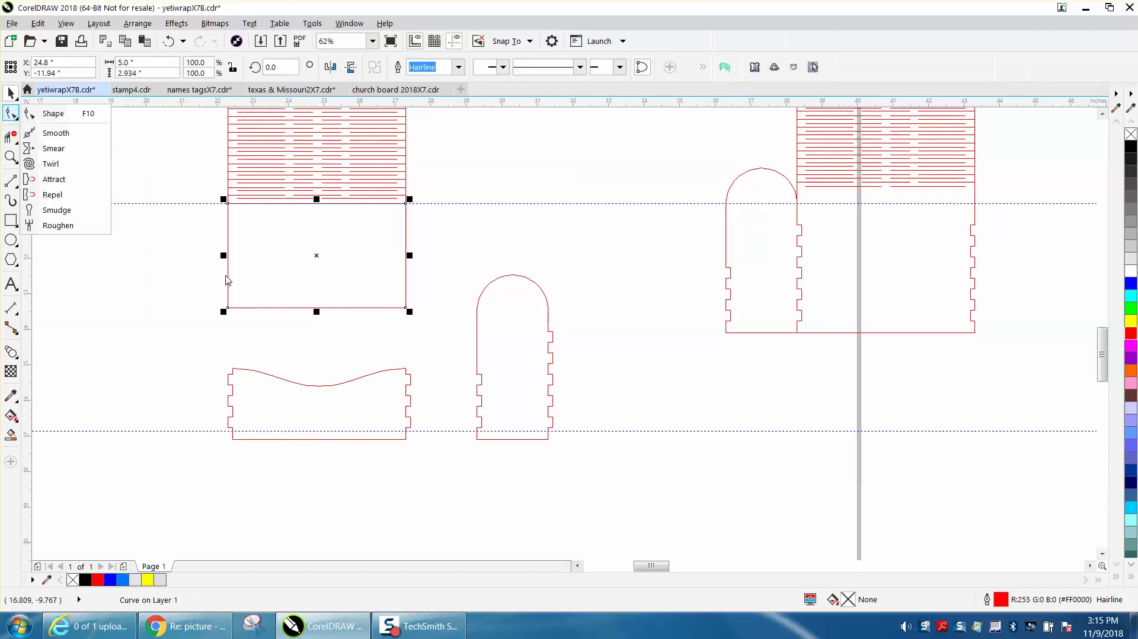
{"action": "left_click", "coordinate": [64, 114]}
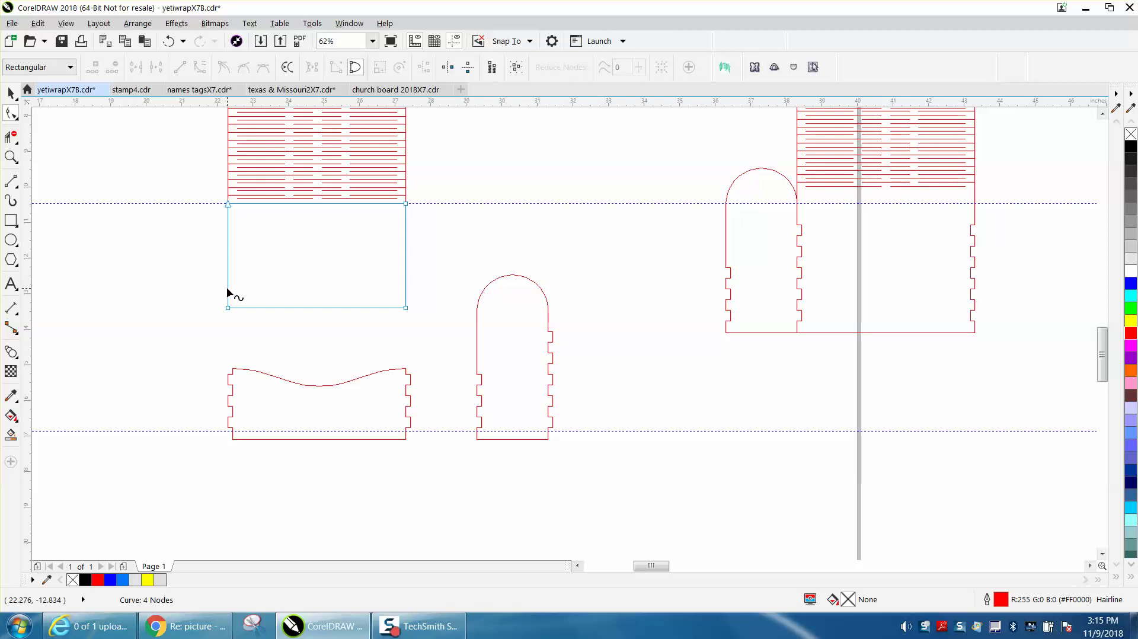
{"action": "double_click", "coordinate": [228, 295]}
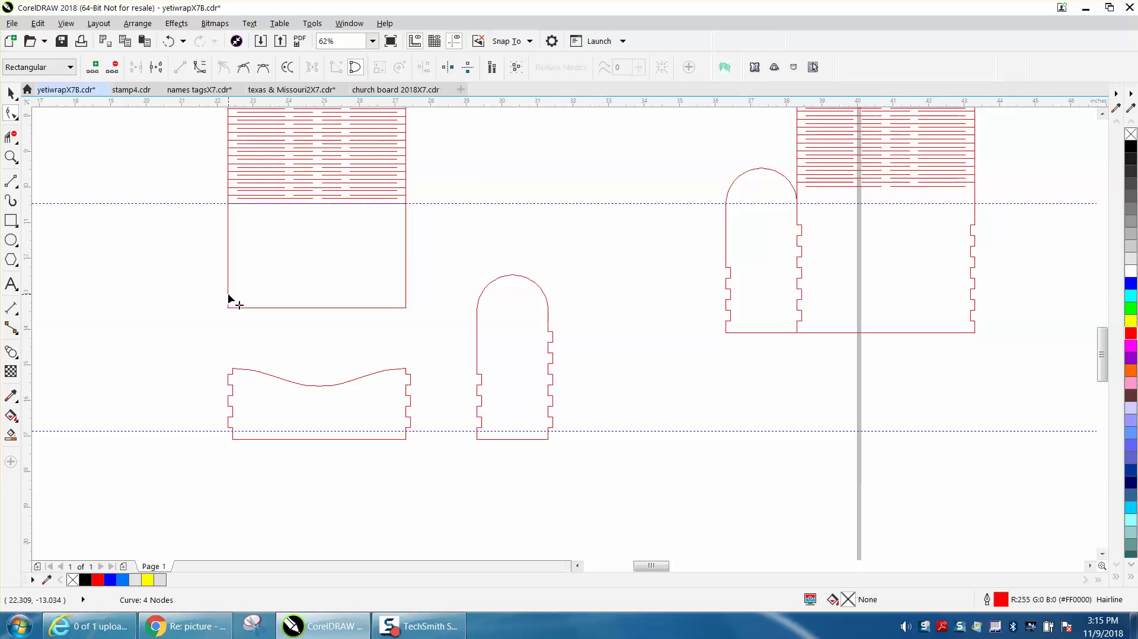
{"action": "scroll", "coordinate": [406, 295], "scroll_direction": "up", "scroll_amount": 2}
{"action": "double_click", "coordinate": [406, 292]}
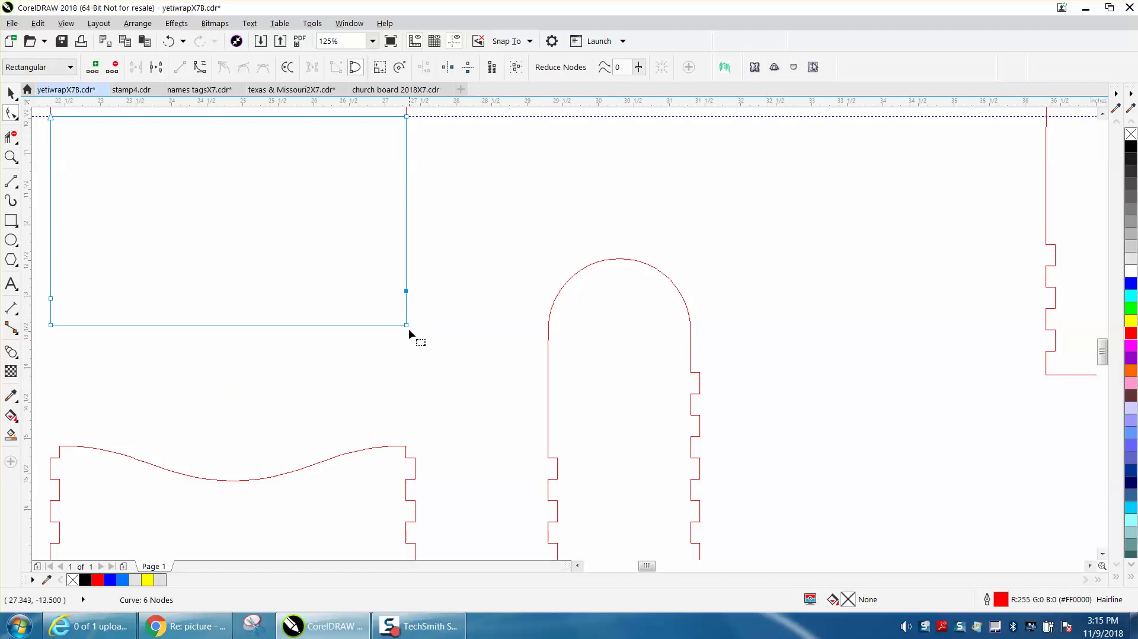
{"action": "left_click", "coordinate": [406, 323]}
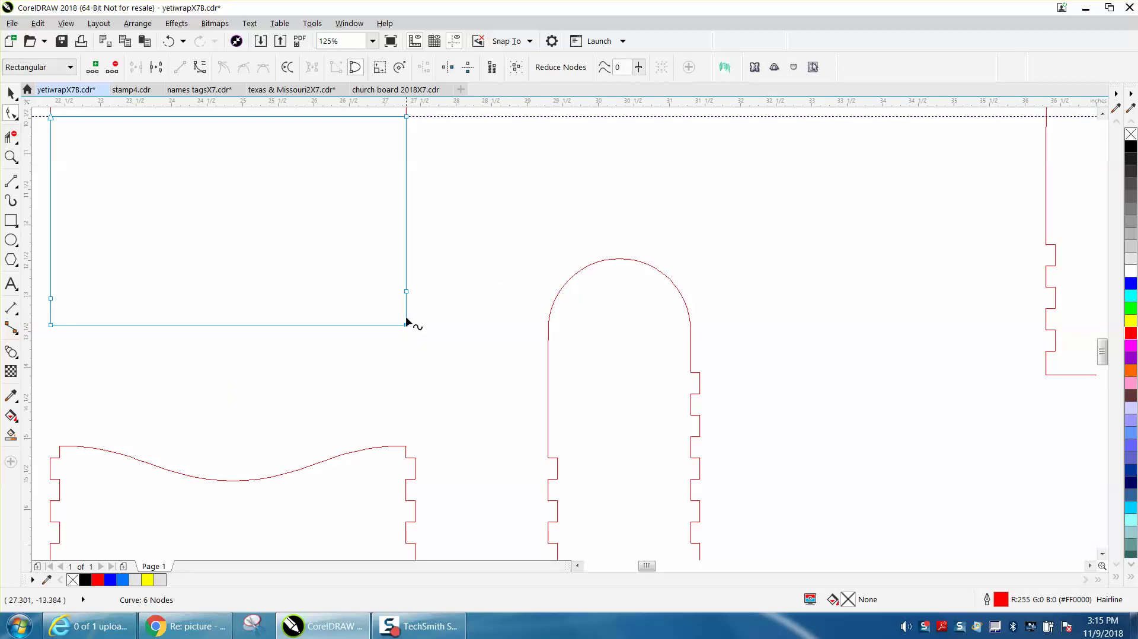
{"action": "double_click", "coordinate": [407, 277]}
{"action": "double_click", "coordinate": [51, 286]}
- Delete the rectangle's two lower corner nodes and bend its bottom edge into a wave using the end nodes' curve handles
{"action": "left_click_drag", "start_coordinate": [165, 335], "coordinate": [405, 342]}
{"action": "key", "text": "Delete"}
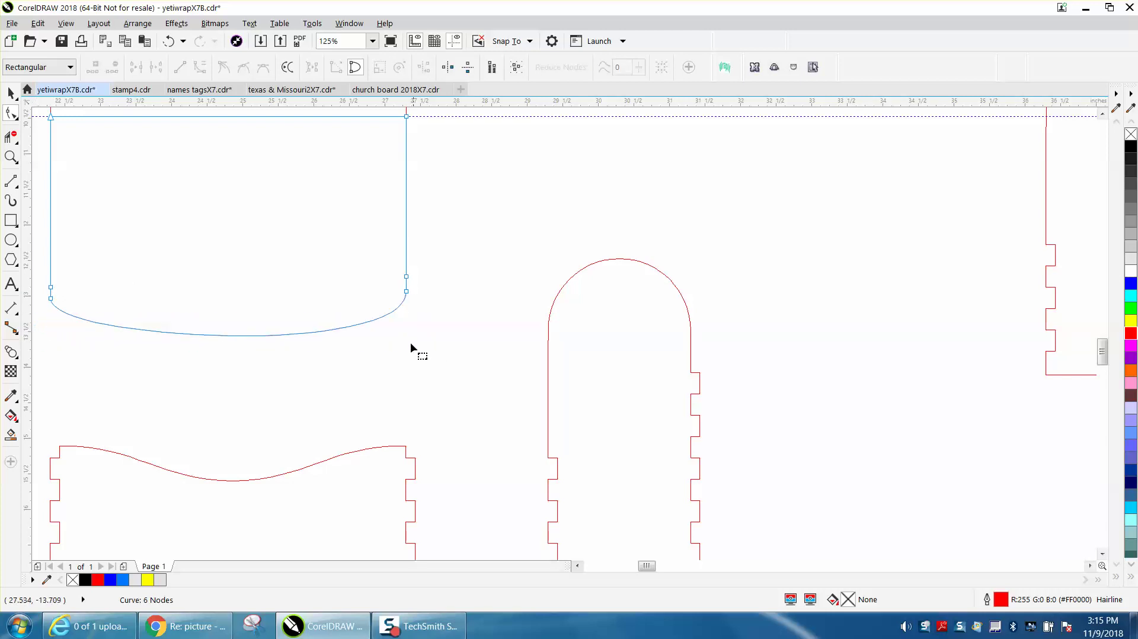
{"action": "left_click", "coordinate": [406, 291]}
{"action": "left_click_drag", "start_coordinate": [406, 357], "coordinate": [188, 247]}
{"action": "left_click_drag", "start_coordinate": [51, 343], "coordinate": [46, 365]}
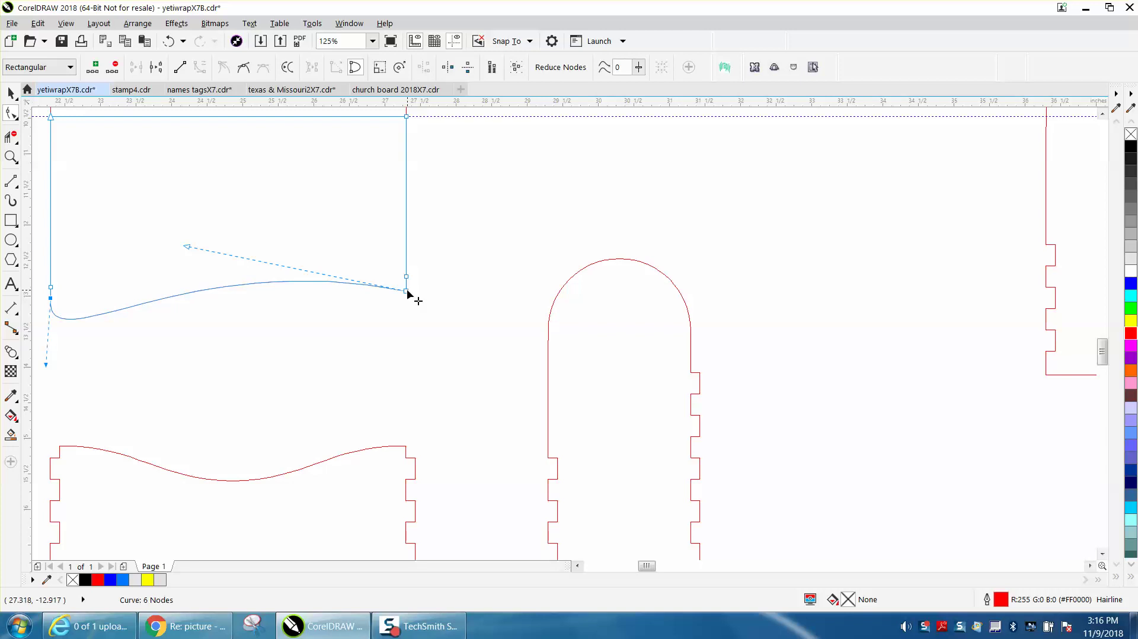
- Flatten the wave slightly with its right end node's handle and add a node on the wave close to that end
{"action": "left_click", "coordinate": [11, 156]}
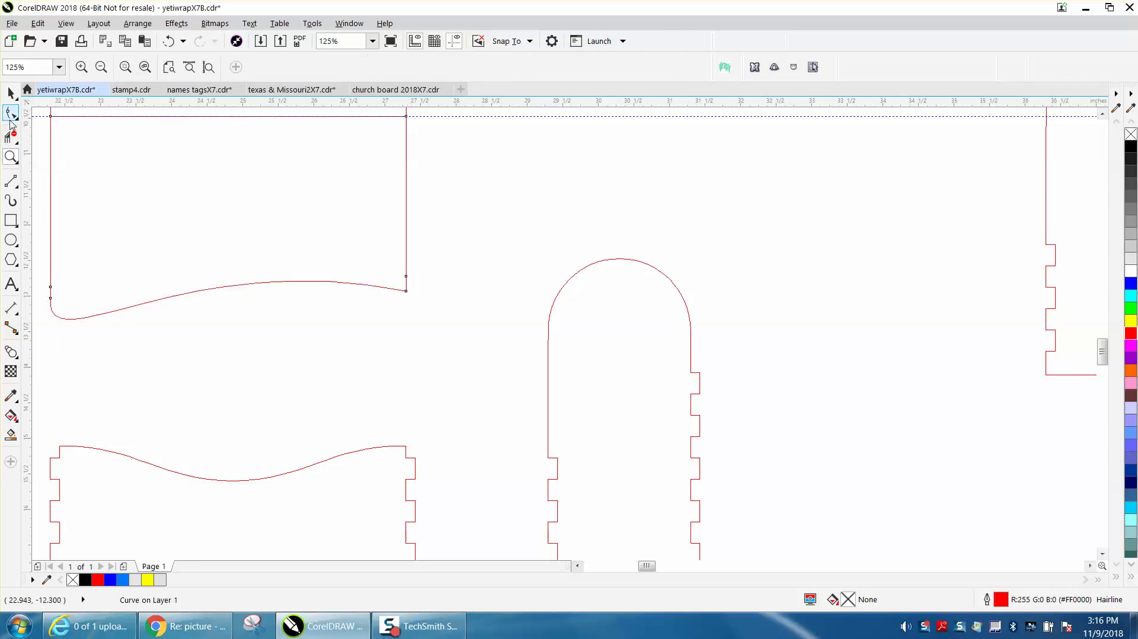
{"action": "left_click", "coordinate": [10, 113]}
{"action": "left_click", "coordinate": [407, 292]}
{"action": "left_click_drag", "start_coordinate": [187, 247], "coordinate": [227, 261]}
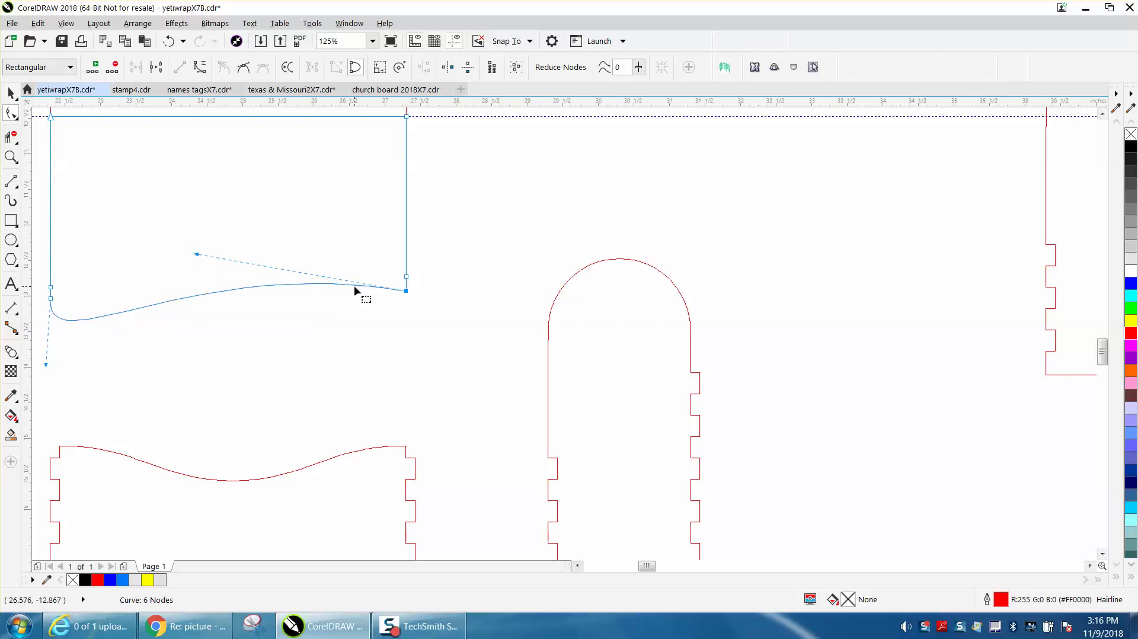
{"action": "left_click_drag", "start_coordinate": [391, 290], "coordinate": [443, 332]}
- Round the flap's lower right corner by pointing the side node's curve handle straight down along the vertical edge
{"action": "left_click", "coordinate": [10, 157]}
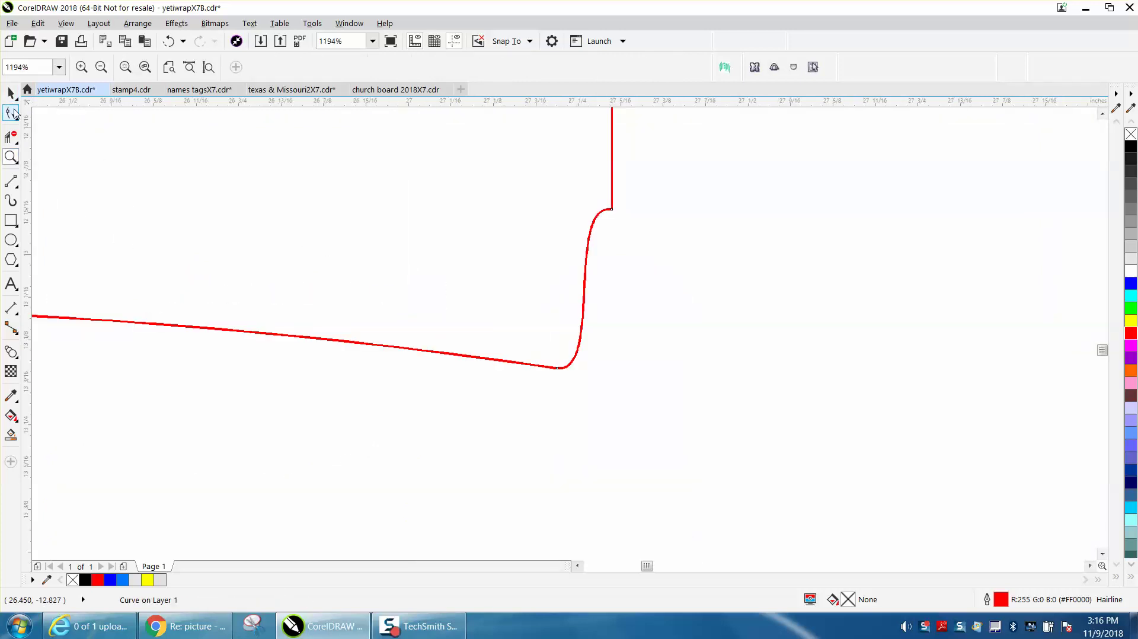
{"action": "key", "text": "F10"}
{"action": "left_click", "coordinate": [613, 210]}
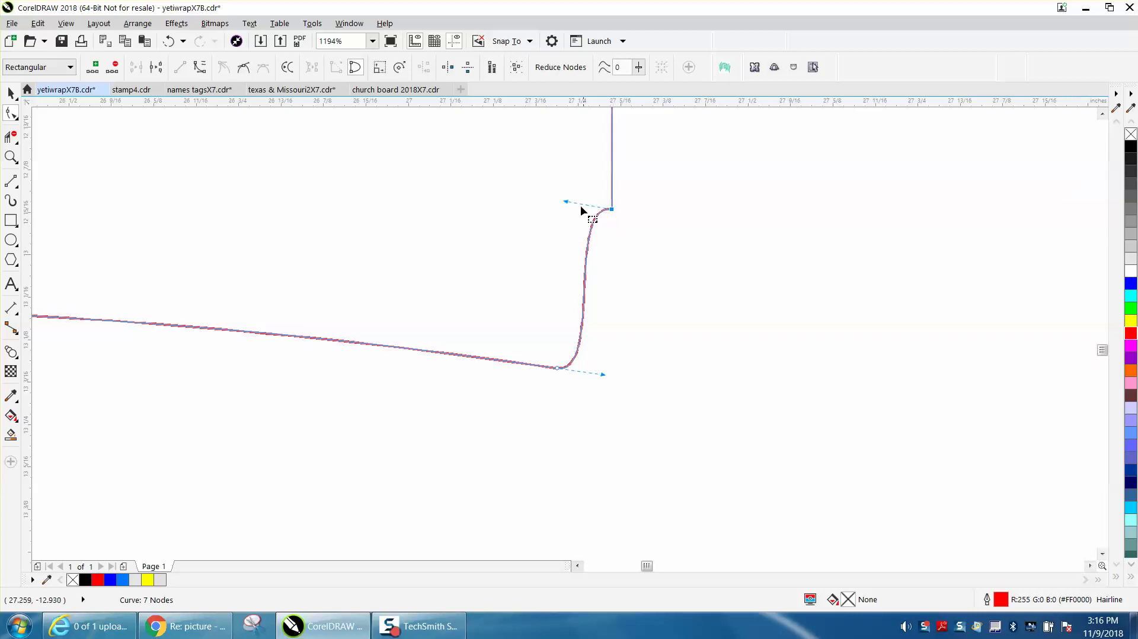
{"action": "left_click_drag", "start_coordinate": [566, 203], "coordinate": [614, 256]}
{"action": "mouse_move", "coordinate": [602, 373]}
{"action": "left_mouse_down"}
{"action": "mouse_move", "coordinate": [611, 370]}
{"action": "mouse_move", "coordinate": [602, 377]}
{"action": "left_mouse_up"}
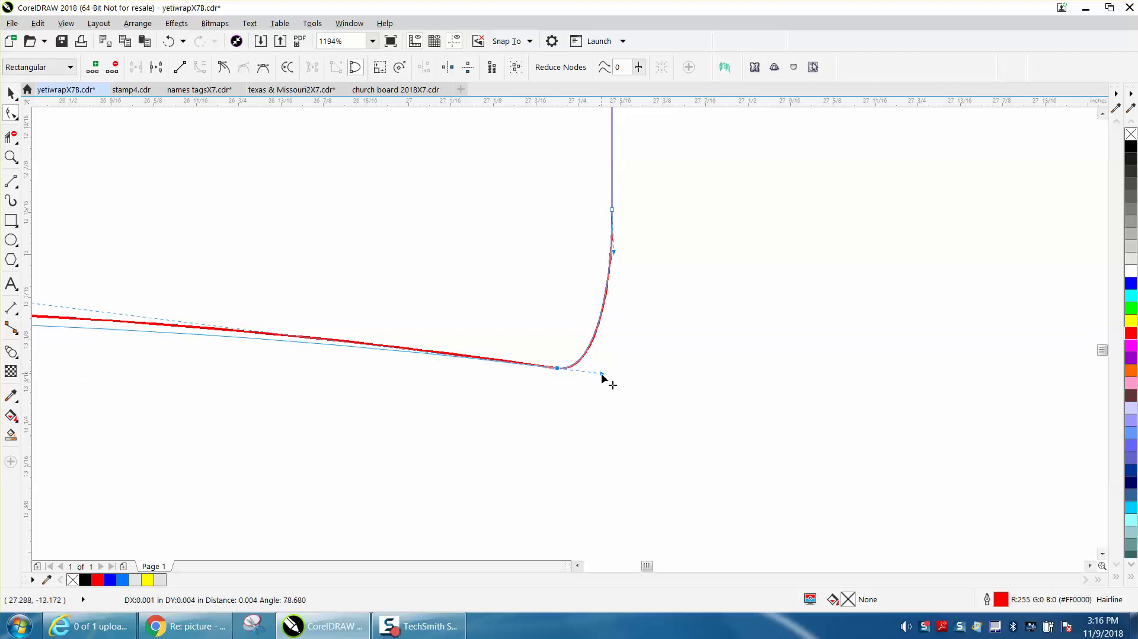
{"action": "right_click", "coordinate": [560, 372]}
{"action": "left_click", "coordinate": [591, 203]}
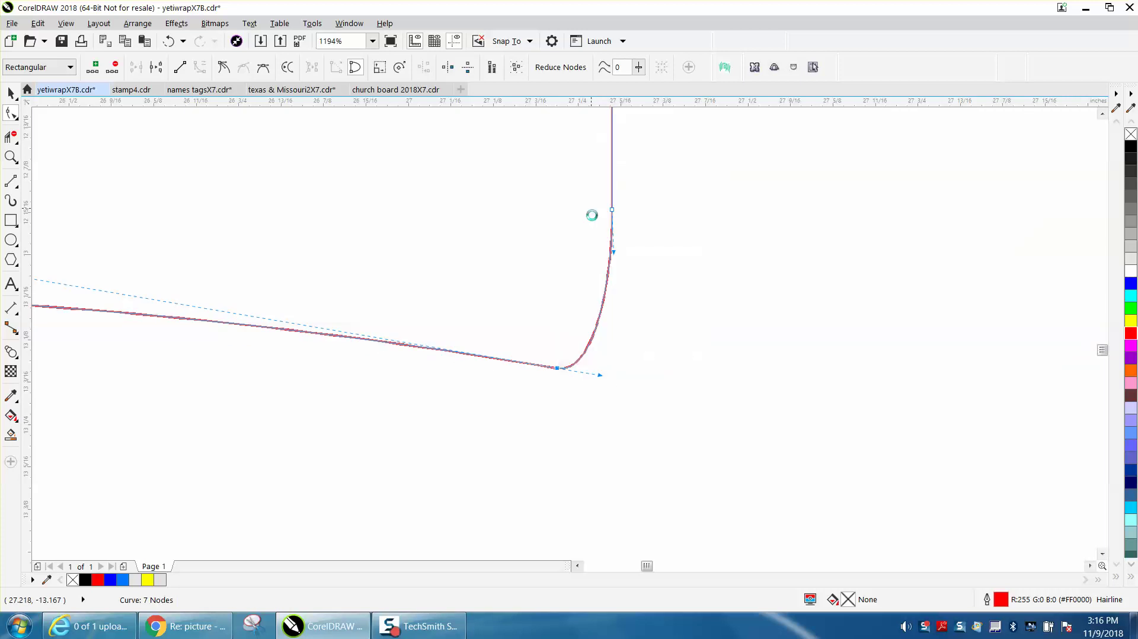
- Fine-tune the lower right corner by pulling the added node's outer handle outward and slightly down, then deselect the flap
{"action": "left_click_drag", "start_coordinate": [602, 379], "coordinate": [623, 390]}
{"action": "scroll", "coordinate": [589, 345], "scroll_direction": "down", "scroll_amount": 4}
{"action": "scroll", "coordinate": [613, 354], "scroll_direction": "down", "scroll_amount": 2}
{"action": "mouse_move", "coordinate": [596, 352]}
{"action": "left_mouse_down"}
{"action": "mouse_move", "coordinate": [579, 358]}
{"action": "mouse_move", "coordinate": [604, 367]}
{"action": "left_mouse_up"}
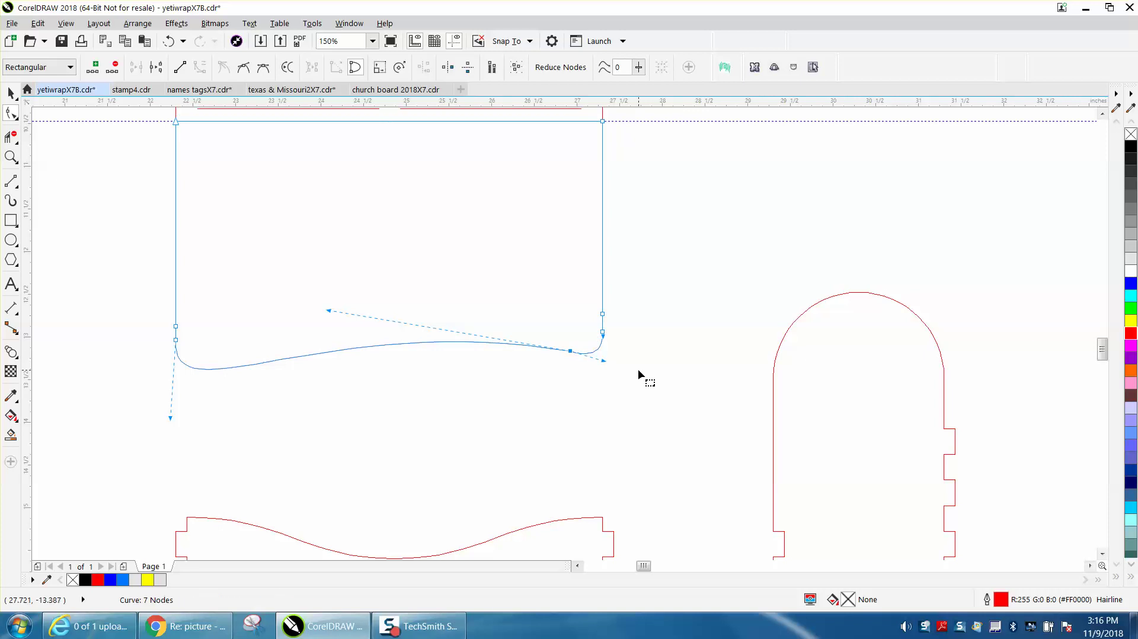
{"action": "left_click", "coordinate": [11, 93]}
{"action": "left_click", "coordinate": [70, 137]}
{"action": "scroll", "coordinate": [154, 177], "scroll_direction": "down", "scroll_amount": 2}
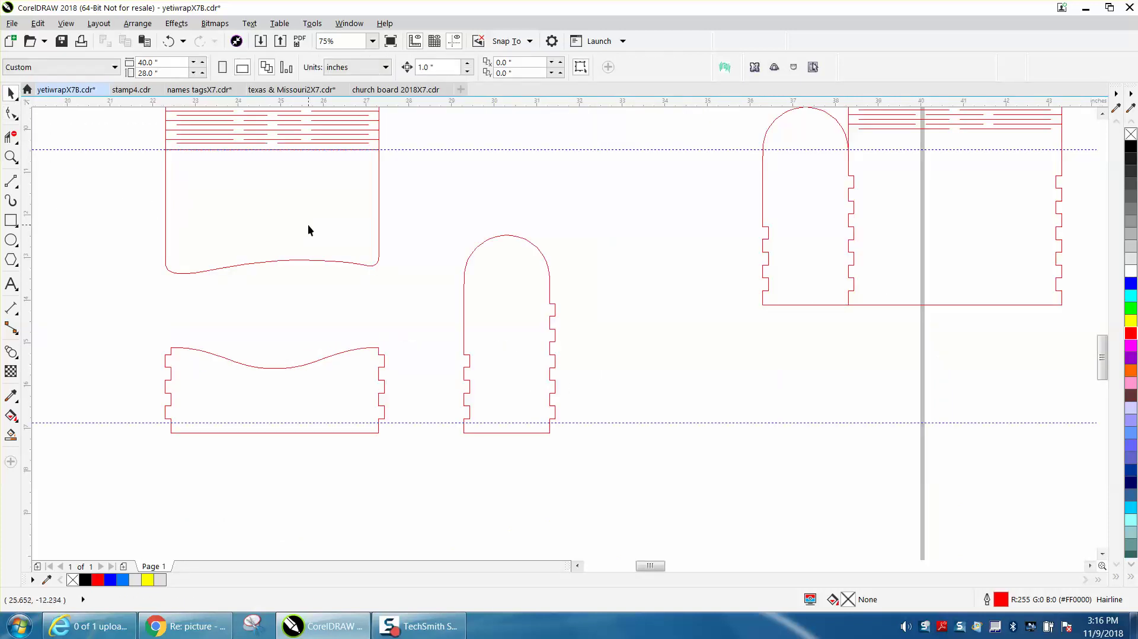
{"action": "scroll", "coordinate": [315, 225], "scroll_direction": "down", "scroll_amount": 1}
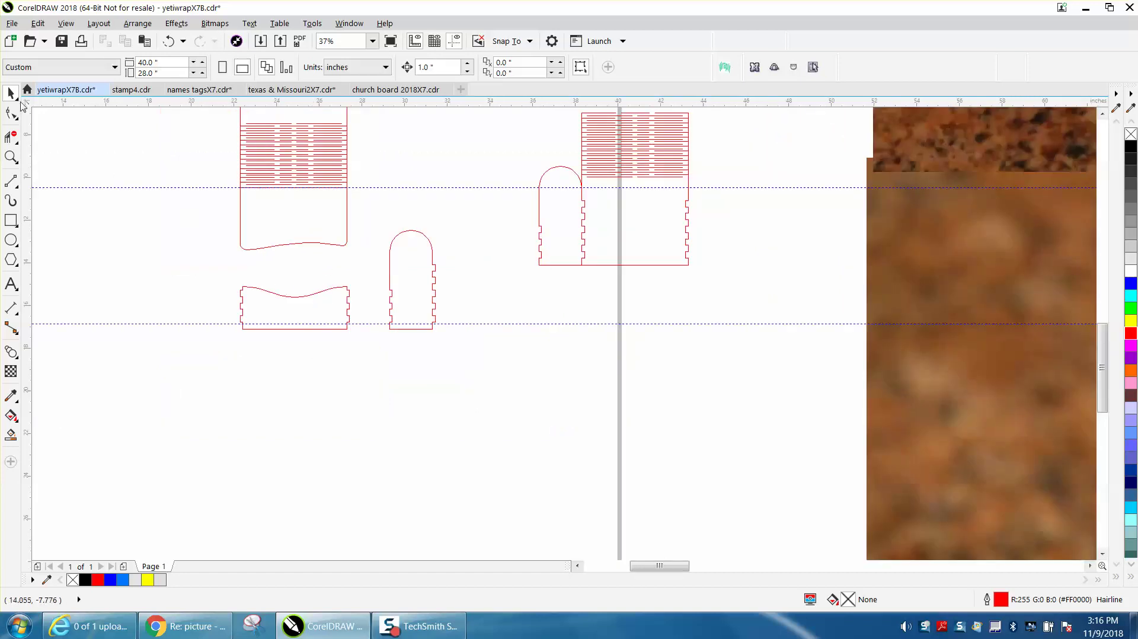
- Move the wavy-topped front panel up 3 inches over the flap to compare their edges, and return it to its place
{"action": "left_click", "coordinate": [259, 291]}
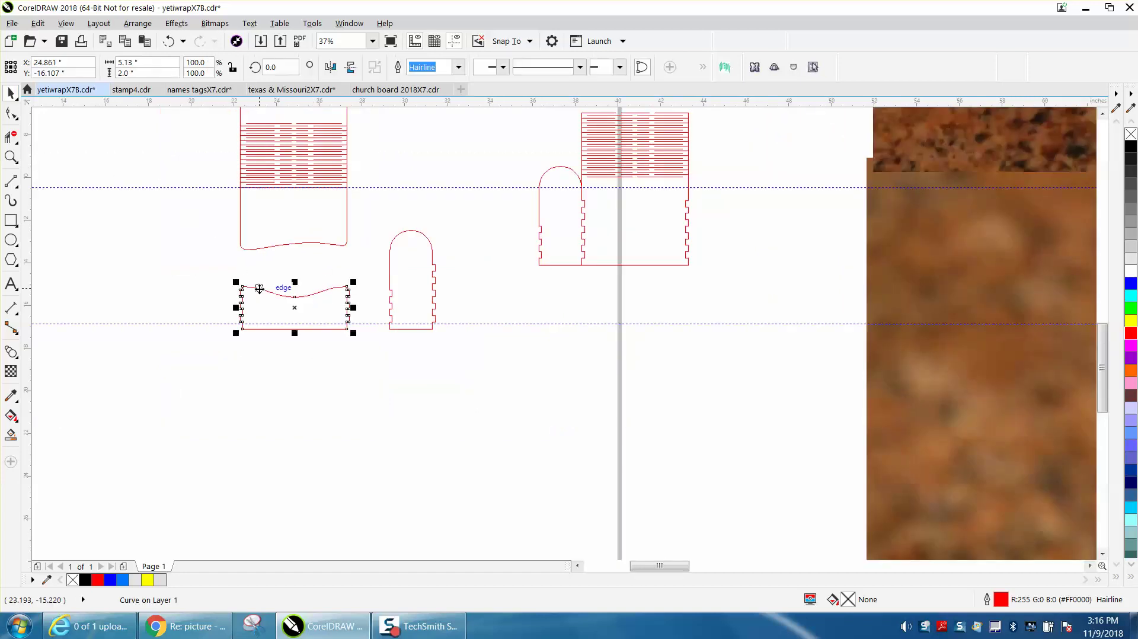
{"action": "key", "text": "Up"}
{"action": "key", "text": "Up"}
{"action": "key", "text": "Up"}
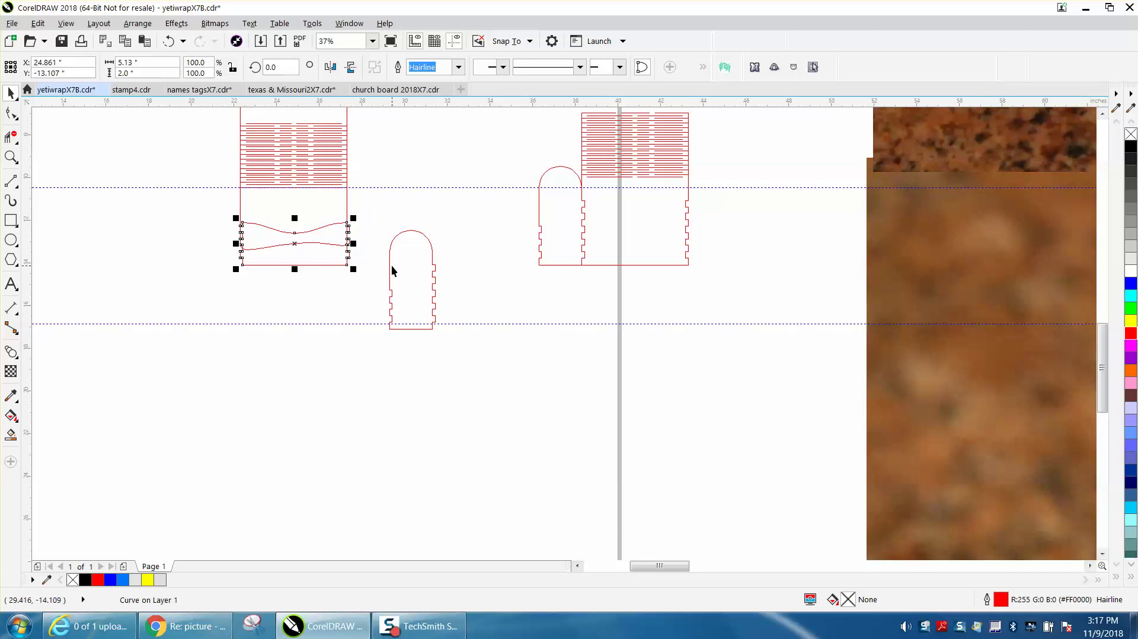
{"action": "key", "text": "Down"}
{"action": "key", "text": "Down"}
{"action": "key", "text": "Down"}
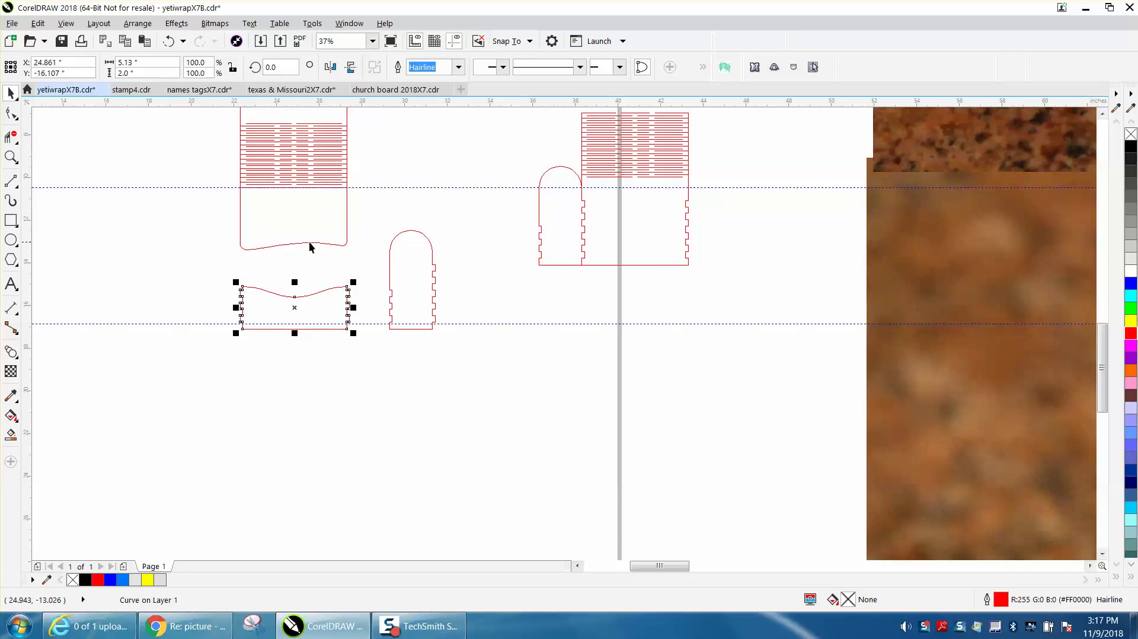
- Move the arched side panel 2 inches left so it abuts the wavy-topped front panel
{"action": "left_click", "coordinate": [389, 281]}
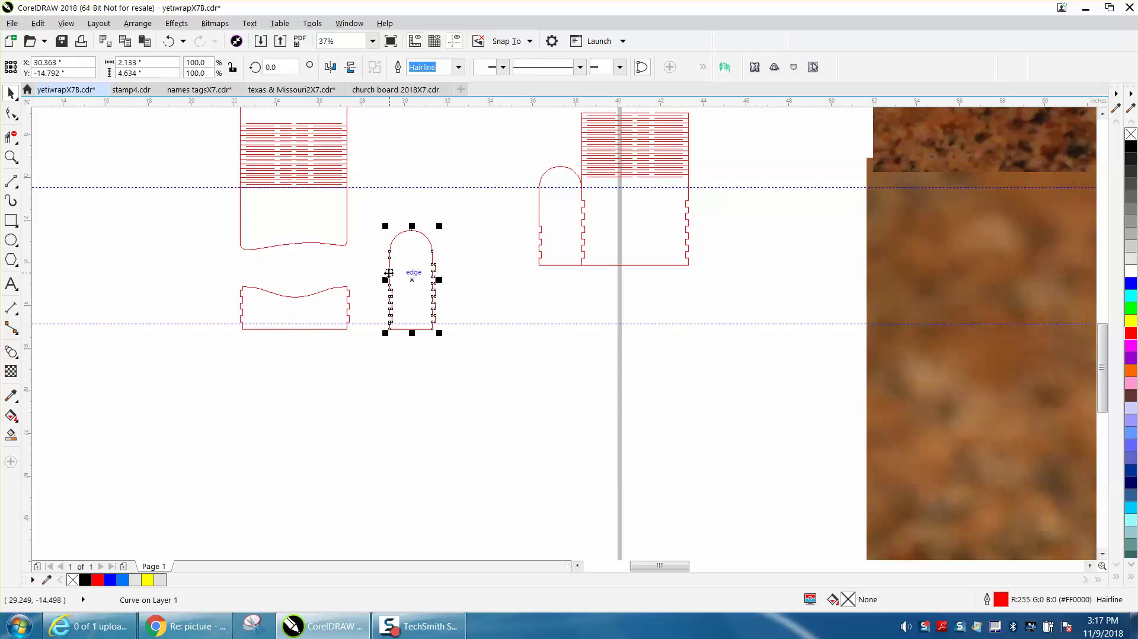
{"action": "key", "text": "Left"}
{"action": "key", "text": "Left"}
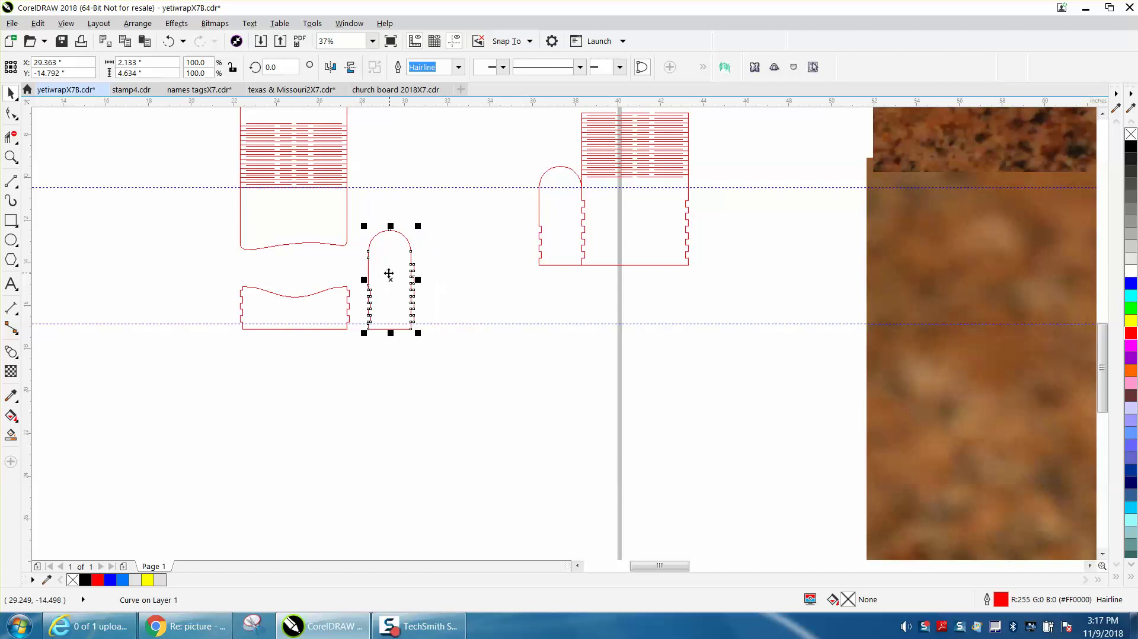
- Try the flap 3 inches lower over the front panel, and bring it back up against the slotted hinge
{"action": "left_click", "coordinate": [11, 157]}
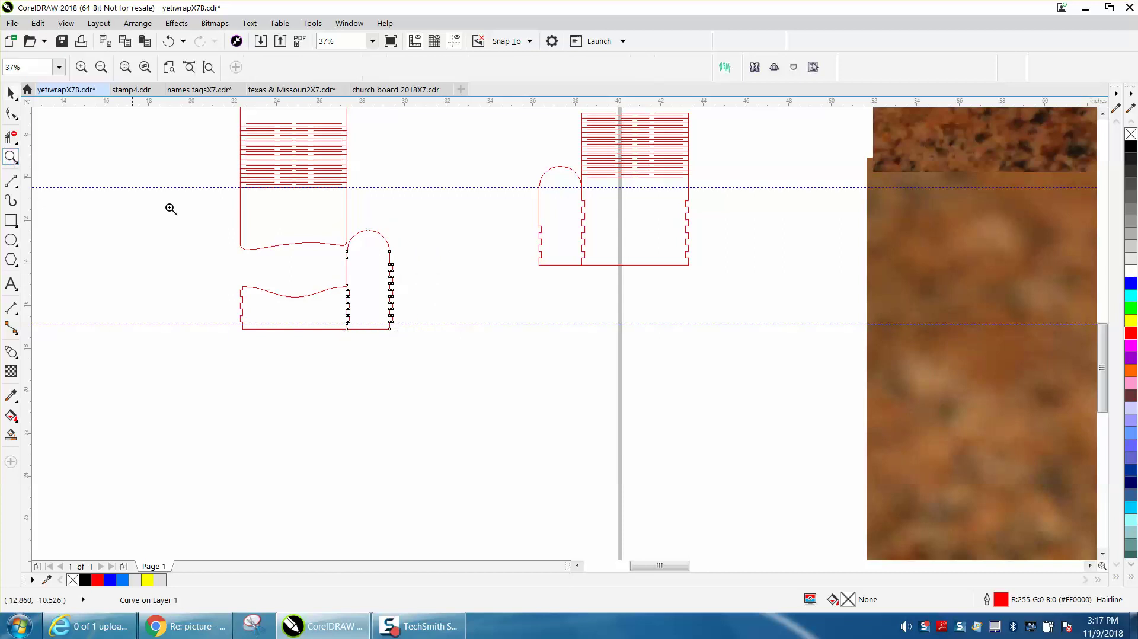
{"action": "left_click_drag", "start_coordinate": [211, 226], "coordinate": [476, 320]}
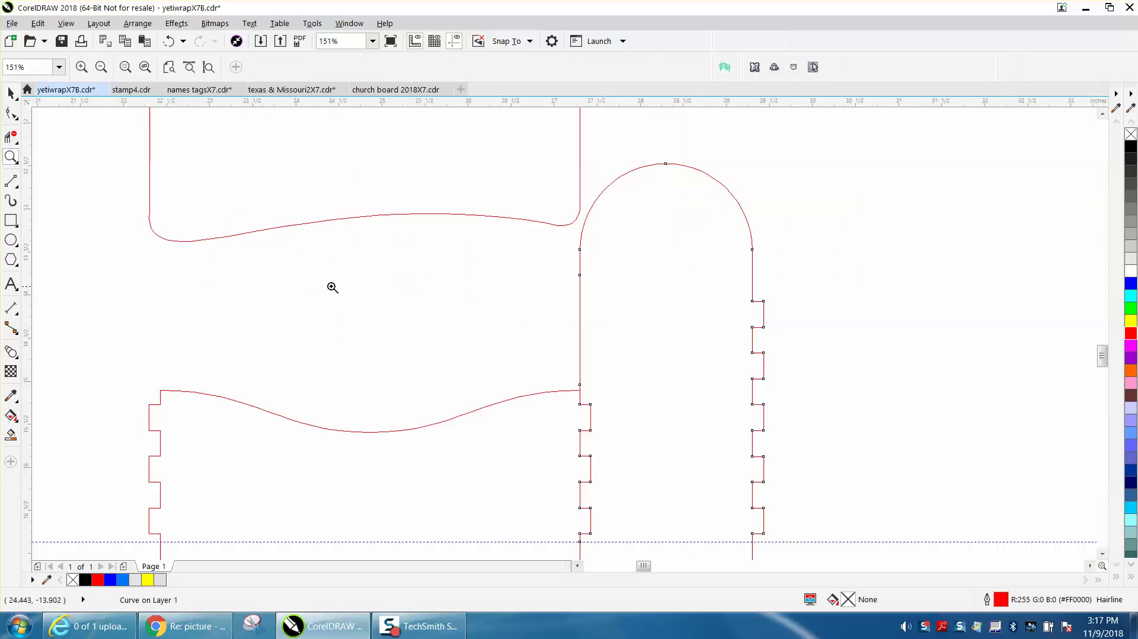
{"action": "left_click", "coordinate": [9, 93]}
{"action": "left_click", "coordinate": [430, 213]}
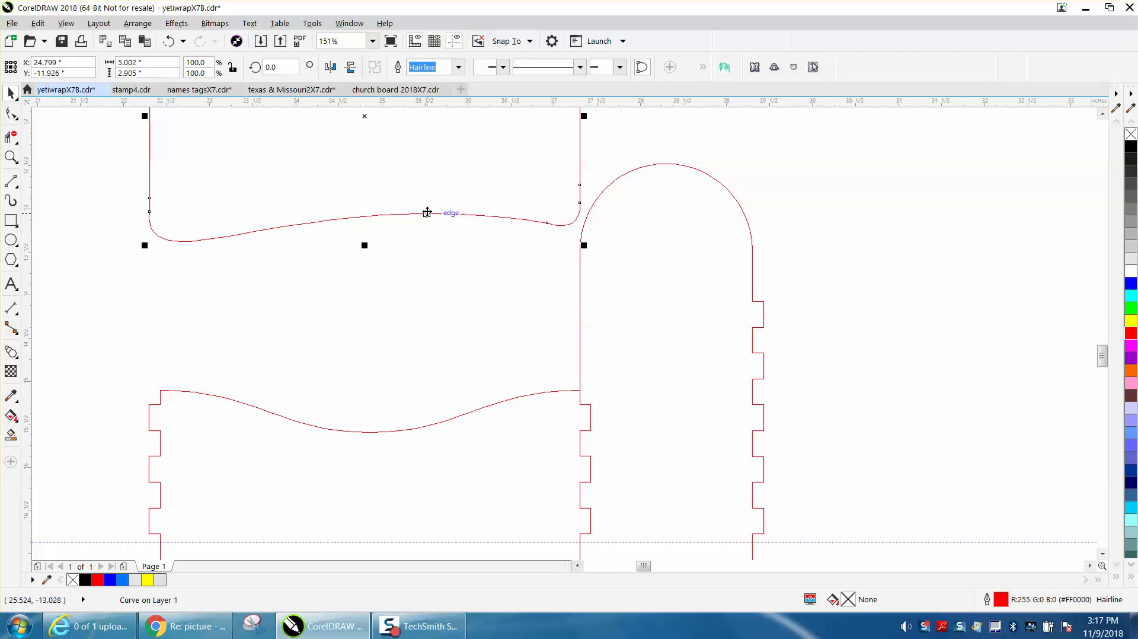
{"action": "key", "text": "Down"}
{"action": "key", "text": "Down"}
{"action": "key", "text": "Down"}
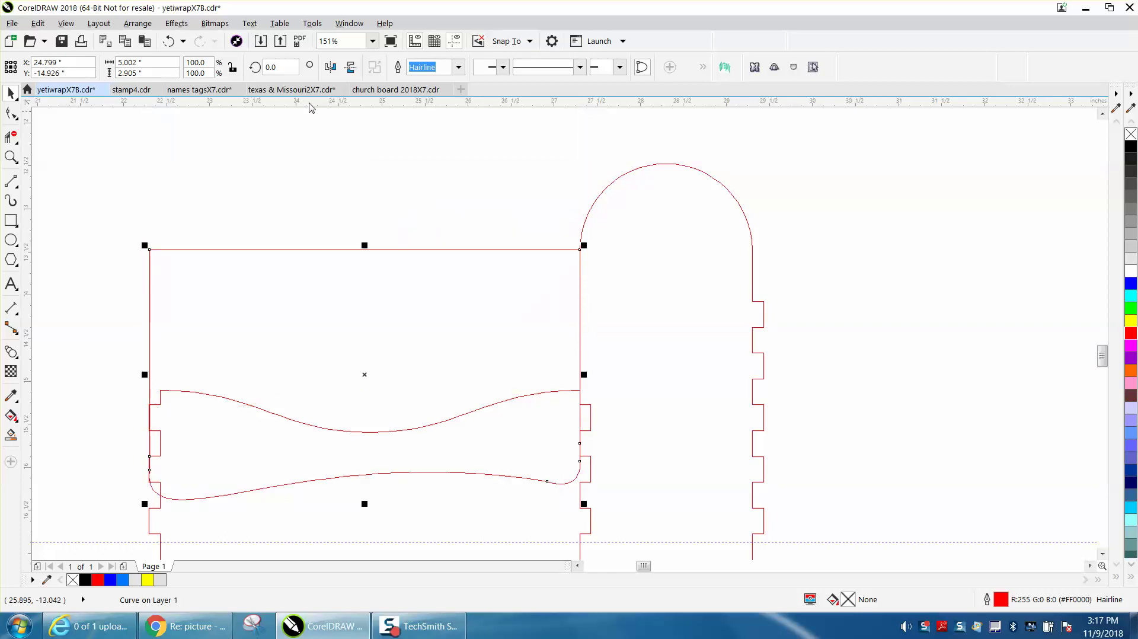
{"action": "left_click", "coordinate": [170, 43]}
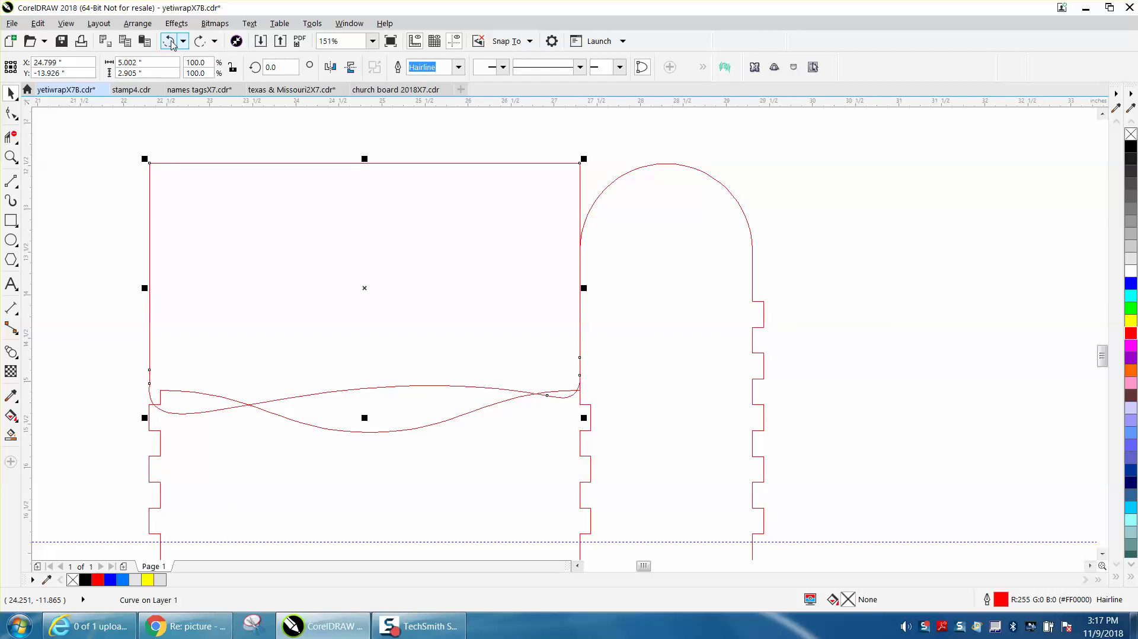
{"action": "scroll", "coordinate": [945, 232], "scroll_direction": "down", "scroll_amount": 4}
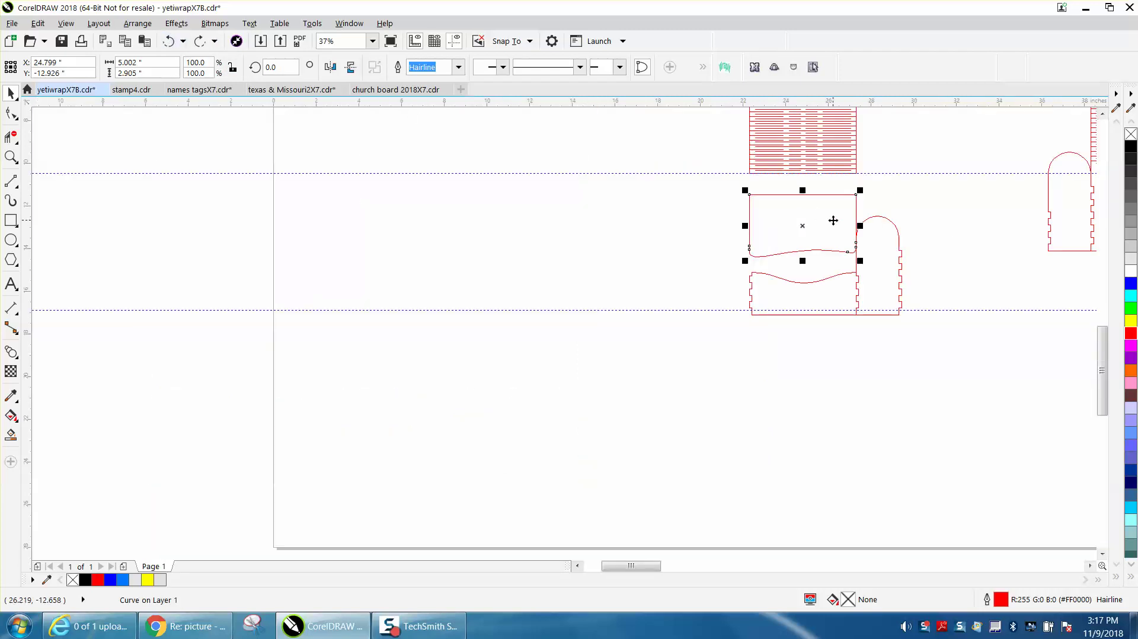
{"action": "key", "text": "Up"}
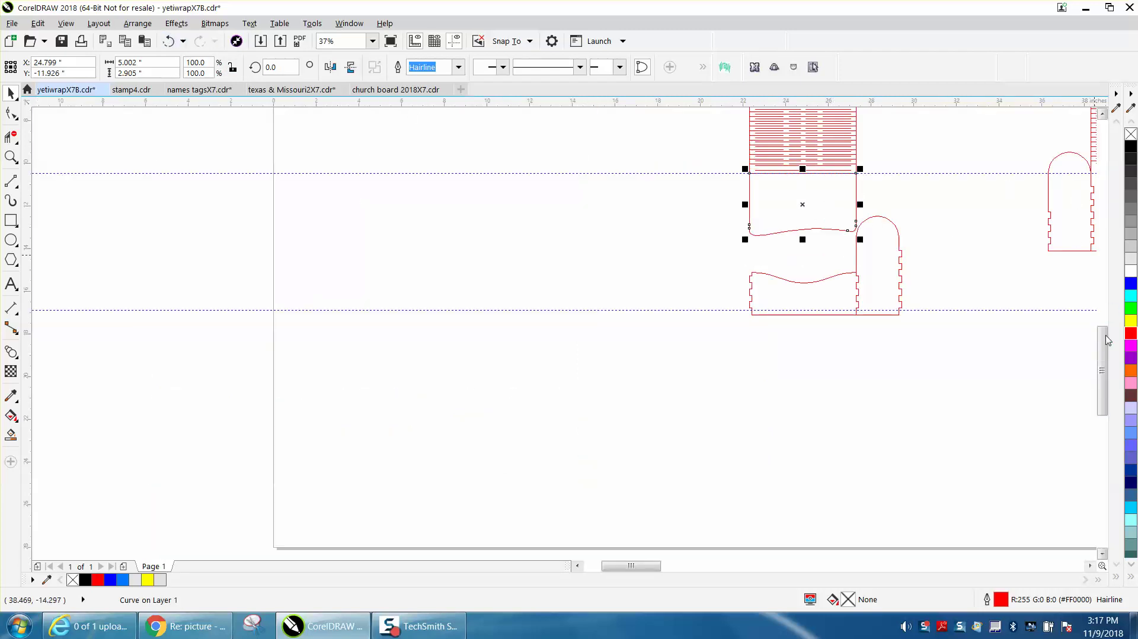
- Select the notched back panel with its slotted hinge together with the flap and group them
{"action": "scroll", "coordinate": [1103, 367], "scroll_direction": "up", "scroll_amount": 2}
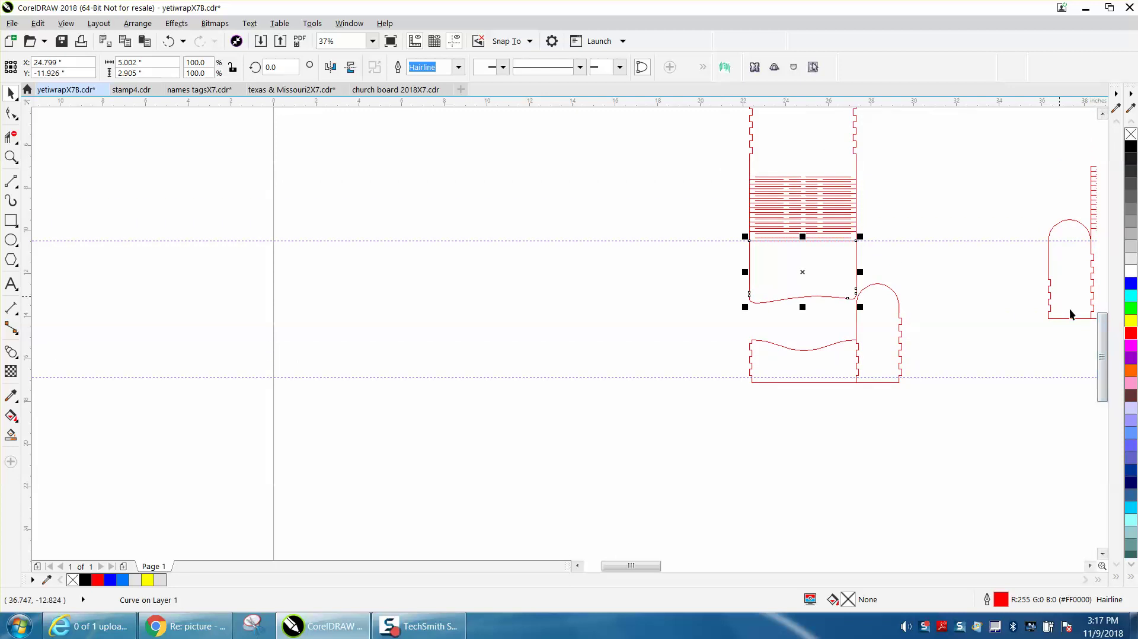
{"action": "scroll", "coordinate": [850, 232], "scroll_direction": "up", "scroll_amount": 2}
{"action": "mouse_move", "coordinate": [730, 140]}
{"action": "left_mouse_down"}
{"action": "mouse_move", "coordinate": [828, 330]}
{"action": "mouse_move", "coordinate": [867, 368]}
{"action": "left_mouse_up"}
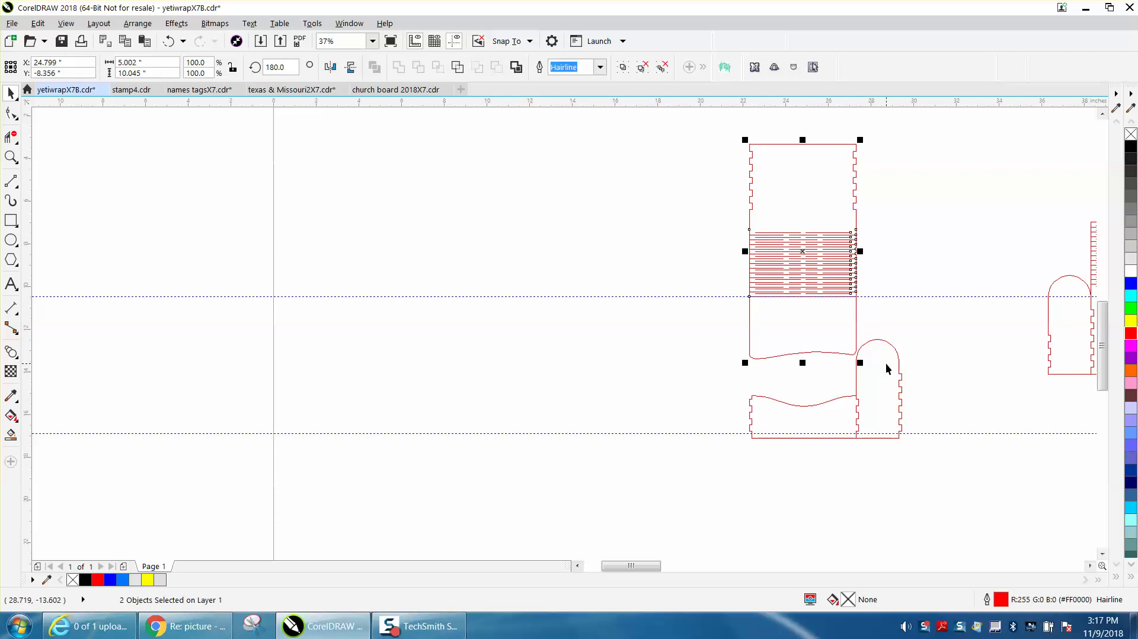
{"action": "key", "text": "ctrl+g"}
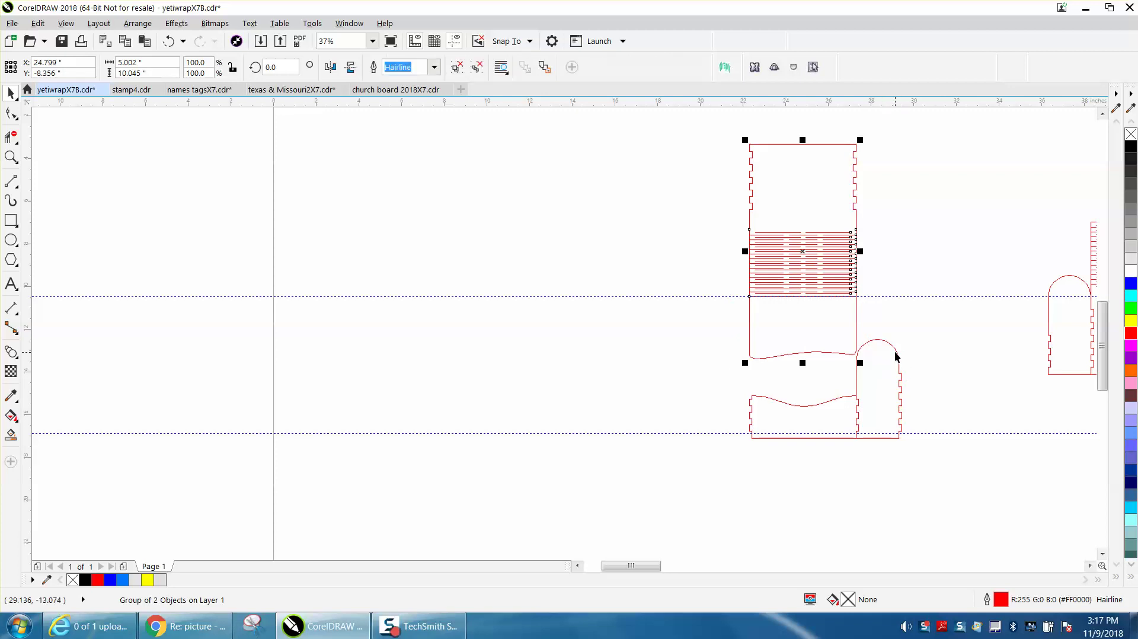
- Move the arched side panel up 3 inches alongside the flap, with the base of its arch at the guideline below the hinge
{"action": "left_click", "coordinate": [896, 355]}
{"action": "key", "text": "Up"}
{"action": "key", "text": "Up"}
{"action": "key", "text": "Up"}
{"action": "key", "text": "Up"}
{"action": "key", "text": "Up"}
{"action": "key", "text": "Up"}
{"action": "key", "text": "Up"}
{"action": "key", "text": "Up"}
{"action": "key", "text": "Up"}
{"action": "key", "text": "Up"}
{"action": "key", "text": "Up"}
{"action": "key", "text": "Up"}
{"action": "key", "text": "Up"}
{"action": "key", "text": "Up"}
{"action": "key", "text": "Up"}
{"action": "key", "text": "Up"}
{"action": "key", "text": "Up"}
{"action": "key", "text": "Up"}
{"action": "key", "text": "Up"}
{"action": "key", "text": "Up"}
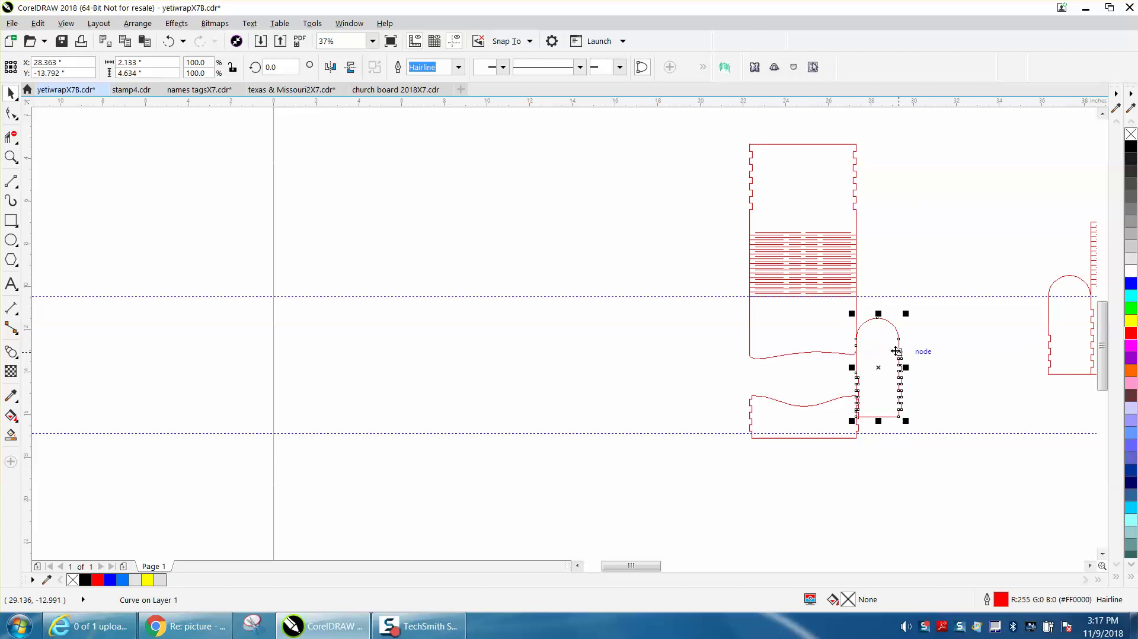
{"action": "key", "text": "Up"}
{"action": "key", "text": "Up"}
{"action": "key", "text": "Up"}
{"action": "key", "text": "Up"}
{"action": "key", "text": "Up"}
{"action": "key", "text": "Up"}
{"action": "key", "text": "Up"}
{"action": "key", "text": "Up"}
{"action": "key", "text": "Up"}
{"action": "key", "text": "Up"}
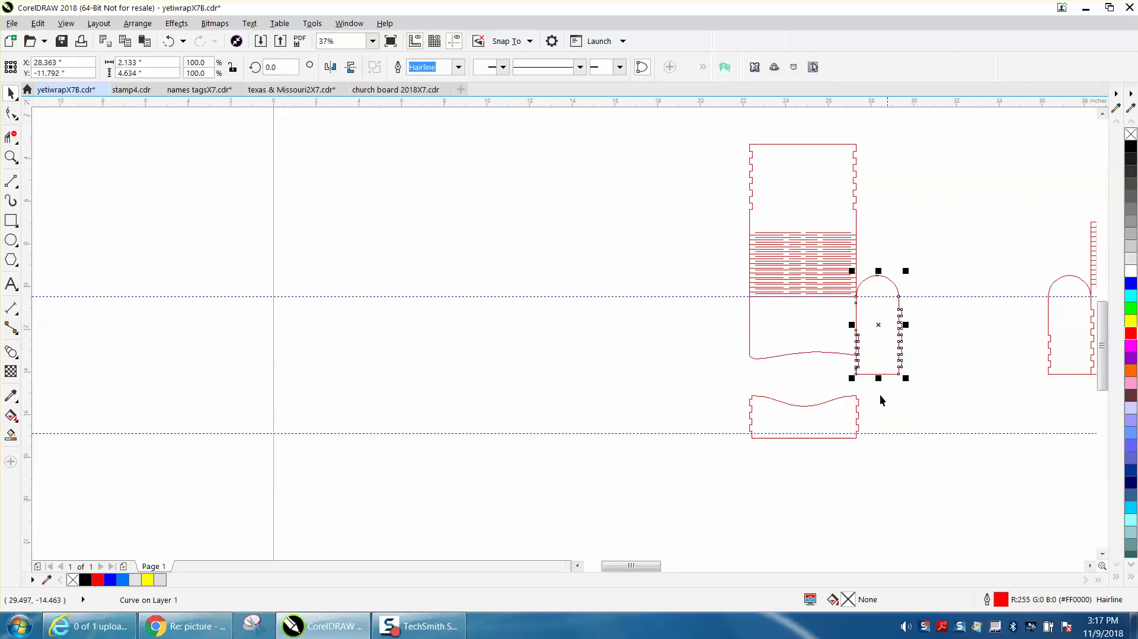
- Try the wavy-topped front panel 3 inches higher over the flap, and move it back down
{"action": "left_click", "coordinate": [857, 405]}
{"action": "key", "text": "Up"}
{"action": "key", "text": "Up"}
{"action": "key", "text": "Up"}
{"action": "key", "text": "Up"}
{"action": "key", "text": "Up"}
{"action": "key", "text": "Up"}
{"action": "key", "text": "Up"}
{"action": "key", "text": "Up"}
{"action": "key", "text": "Up"}
{"action": "key", "text": "Up"}
{"action": "key", "text": "Up"}
{"action": "key", "text": "Up"}
{"action": "key", "text": "Up"}
{"action": "key", "text": "Up"}
{"action": "key", "text": "Up"}
{"action": "key", "text": "Up"}
{"action": "key", "text": "Up"}
{"action": "key", "text": "Up"}
{"action": "key", "text": "Up"}
{"action": "key", "text": "Up"}
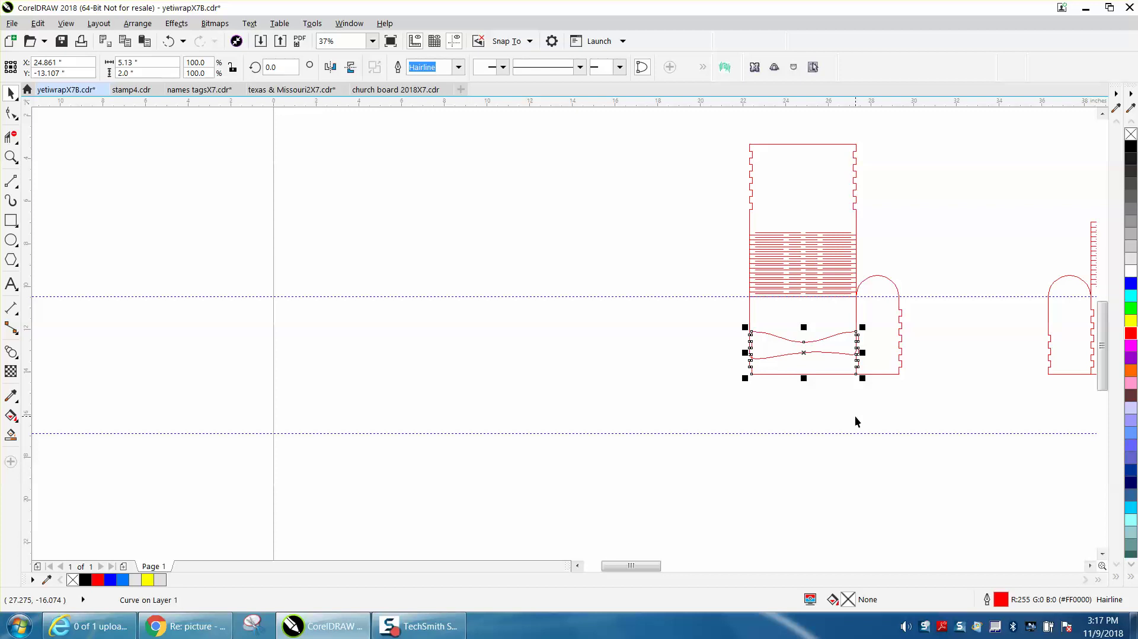
{"action": "key", "text": "Down"}
{"action": "key", "text": "Down"}
{"action": "key", "text": "Down"}
{"action": "key", "text": "Down"}
{"action": "key", "text": "Down"}
{"action": "key", "text": "Down"}
{"action": "key", "text": "Down"}
{"action": "key", "text": "Down"}
{"action": "key", "text": "Down"}
{"action": "key", "text": "Down"}
{"action": "key", "text": "Down"}
{"action": "key", "text": "Down"}
{"action": "key", "text": "Down"}
{"action": "key", "text": "Down"}
{"action": "key", "text": "Down"}
{"action": "key", "text": "Down"}
{"action": "key", "text": "Down"}
{"action": "key", "text": "Down"}
{"action": "key", "text": "Down"}
{"action": "key", "text": "Down"}
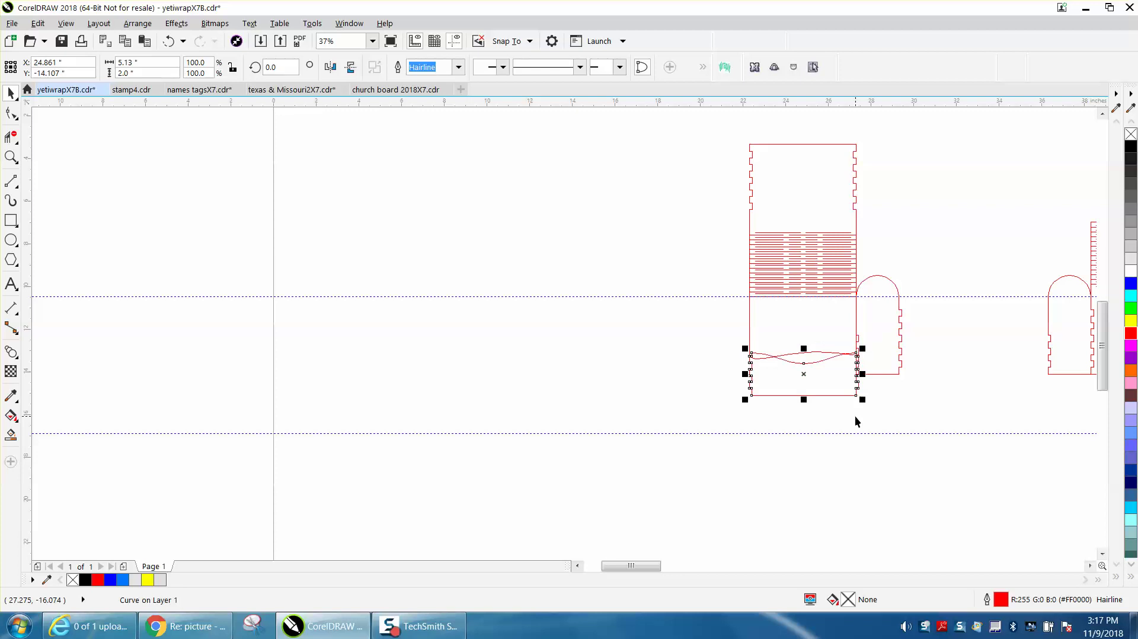
- Move the wavy-topped front panel up 3 inches over the flap and place a horizontal guideline at its upper corners, Y -12.11 inches
{"action": "left_click", "coordinate": [11, 157]}
{"action": "left_click_drag", "start_coordinate": [734, 305], "coordinate": [909, 385]}
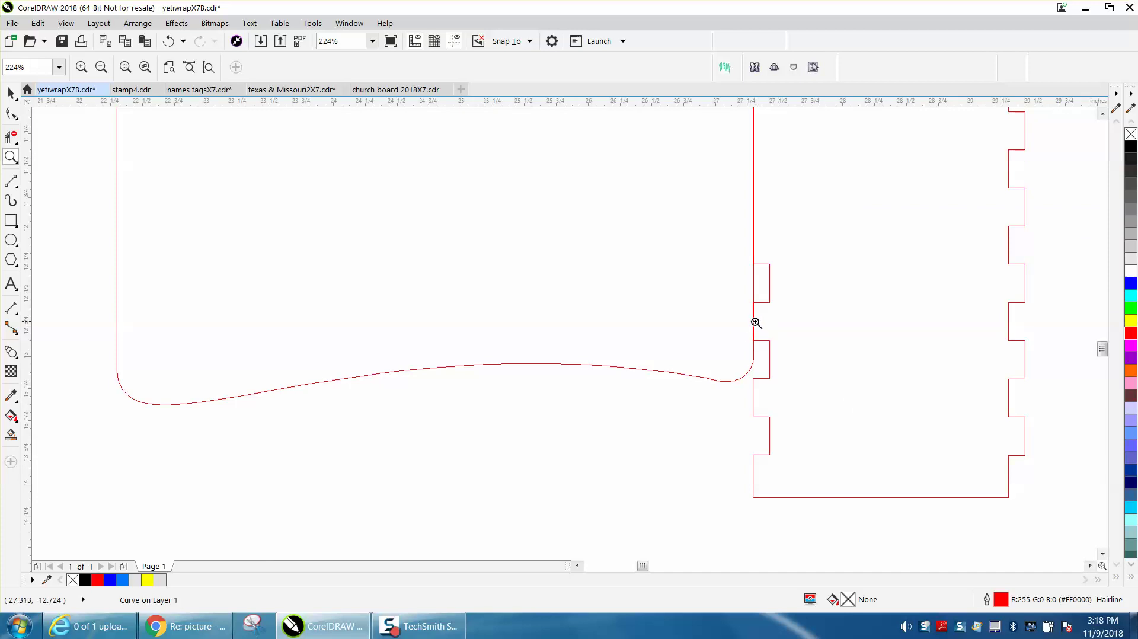
{"action": "scroll", "coordinate": [756, 323], "scroll_direction": "down", "scroll_amount": 3}
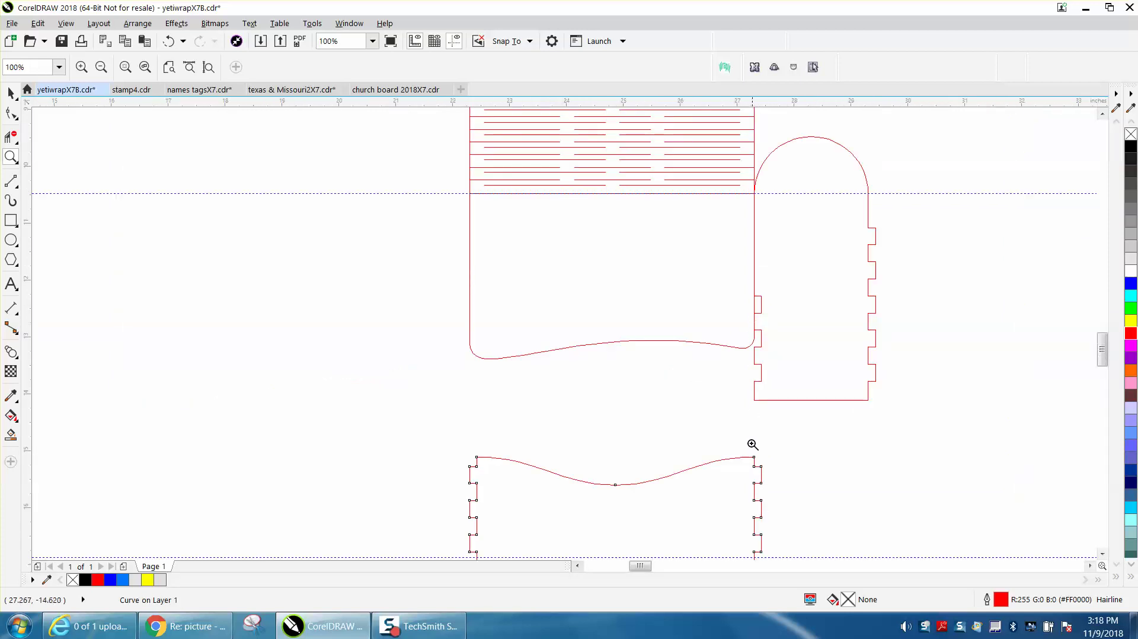
{"action": "left_click", "coordinate": [11, 94]}
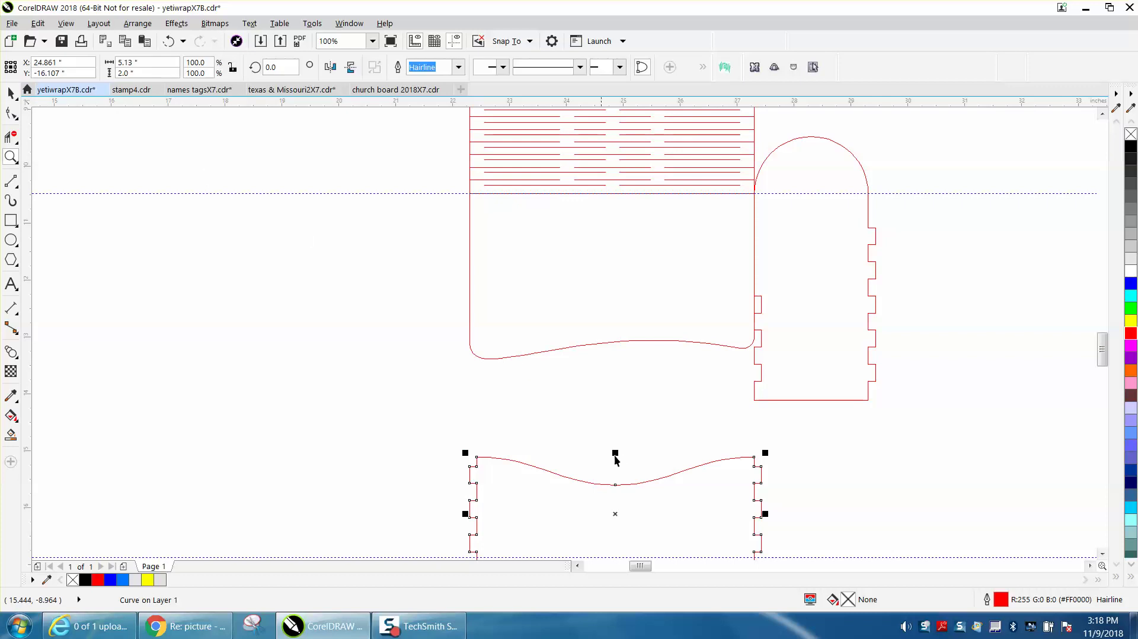
{"action": "key", "text": "Up"}
{"action": "key", "text": "Up"}
{"action": "key", "text": "Up"}
{"action": "key", "text": "Up"}
{"action": "key", "text": "Down"}
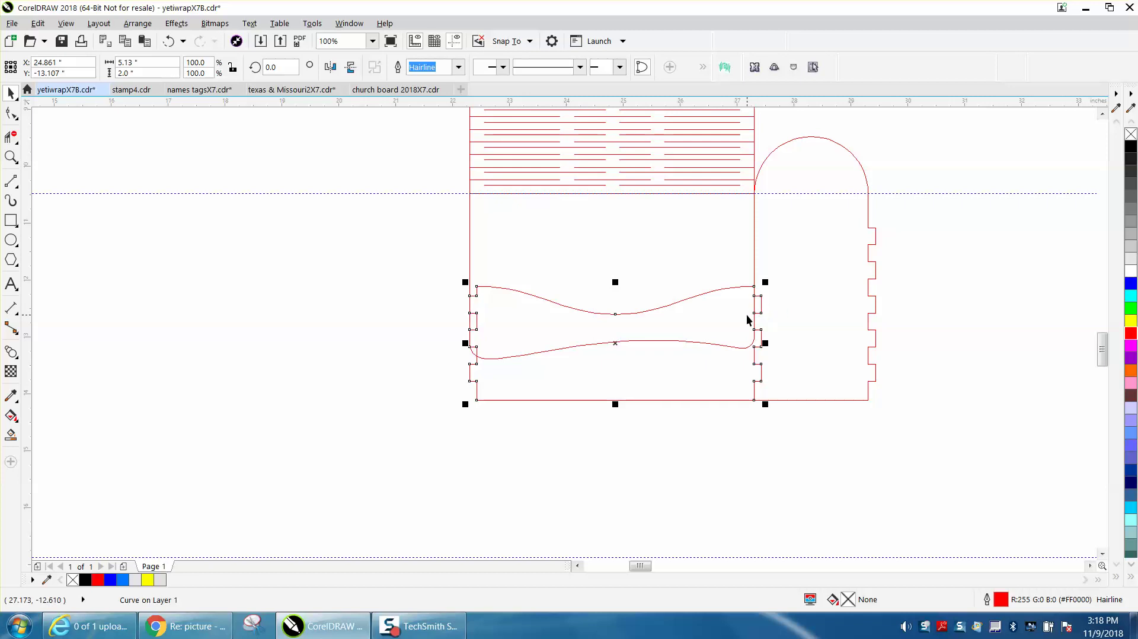
{"action": "left_click_drag", "start_coordinate": [196, 105], "coordinate": [399, 285]}
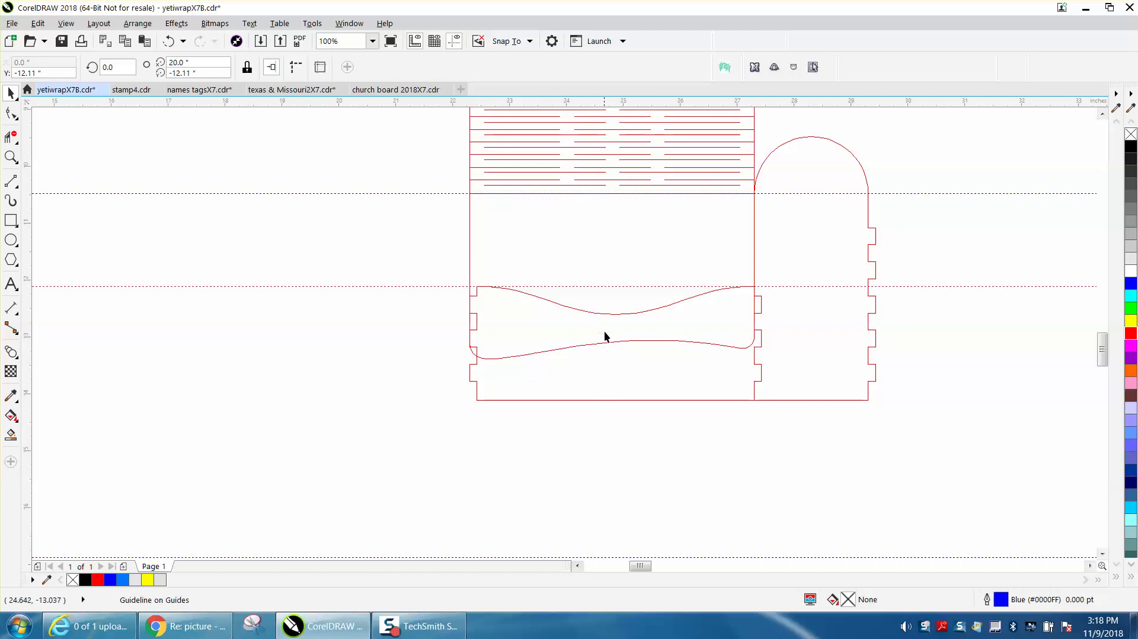
- Move the wavy-topped front panel down 2 inches, clear of the flap
{"action": "left_click", "coordinate": [610, 400]}
{"action": "key", "text": "Down"}
{"action": "key", "text": "Down"}
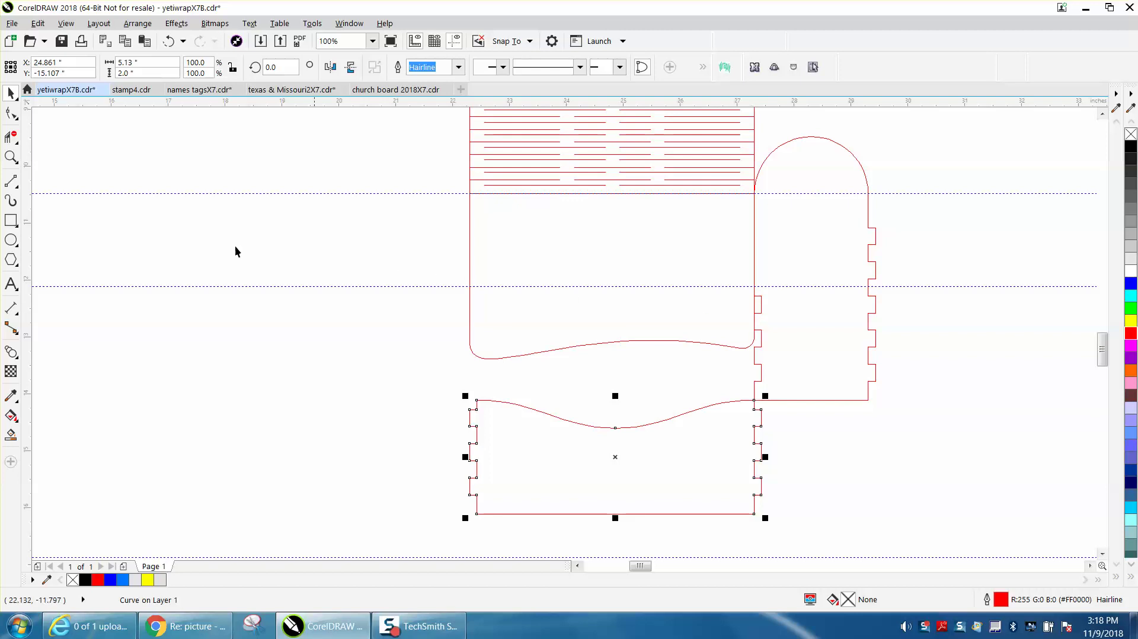
- Draw a small upright rectangle beside the box layout and set its size to 0.15 inch wide by 0.5 inch high
{"action": "left_click", "coordinate": [11, 220]}
{"action": "left_click_drag", "start_coordinate": [192, 237], "coordinate": [205, 270]}
{"action": "left_click", "coordinate": [128, 62]}
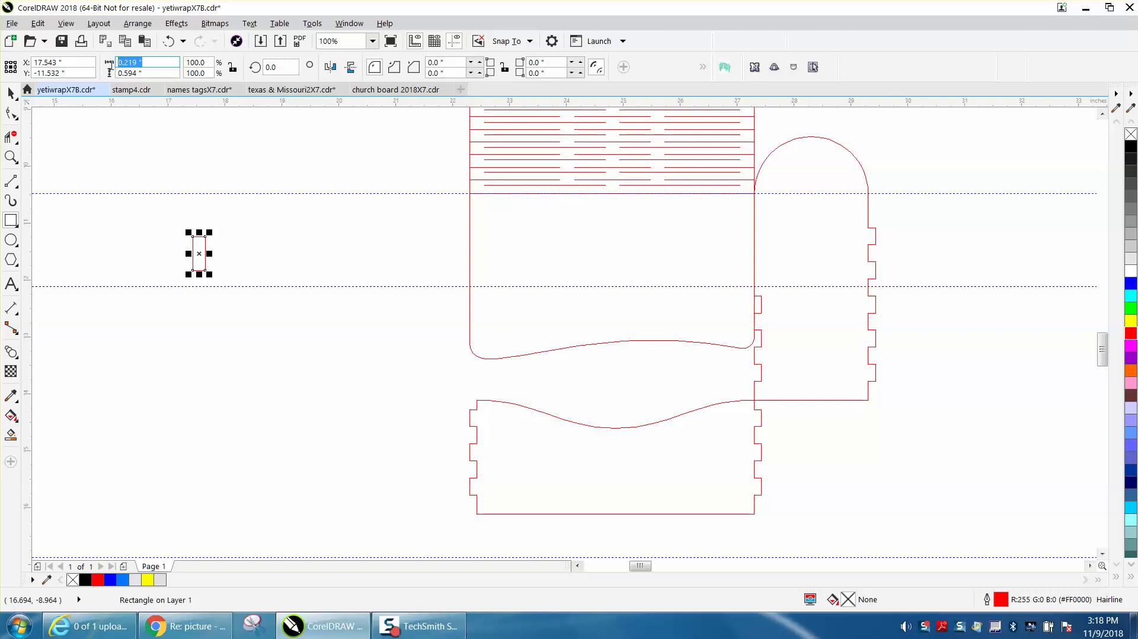
{"action": "type", "text": "."}
{"action": "type", "text": "115"}
{"action": "key", "text": "Return"}
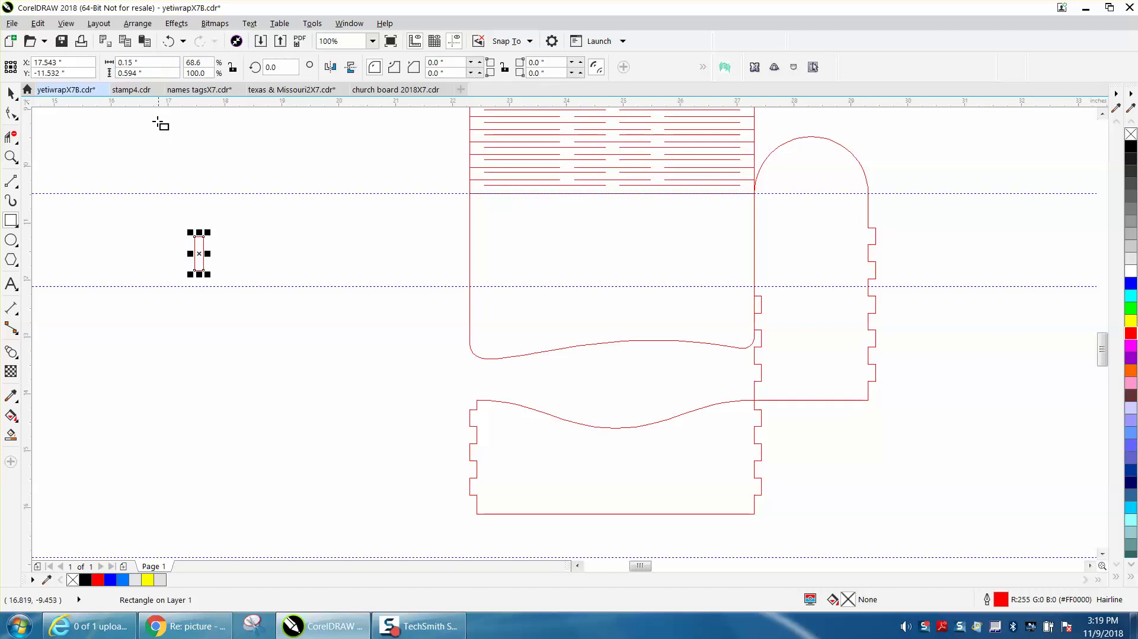
{"action": "left_click", "coordinate": [150, 74]}
{"action": "left_click_drag", "start_coordinate": [150, 74], "coordinate": [110, 80]}
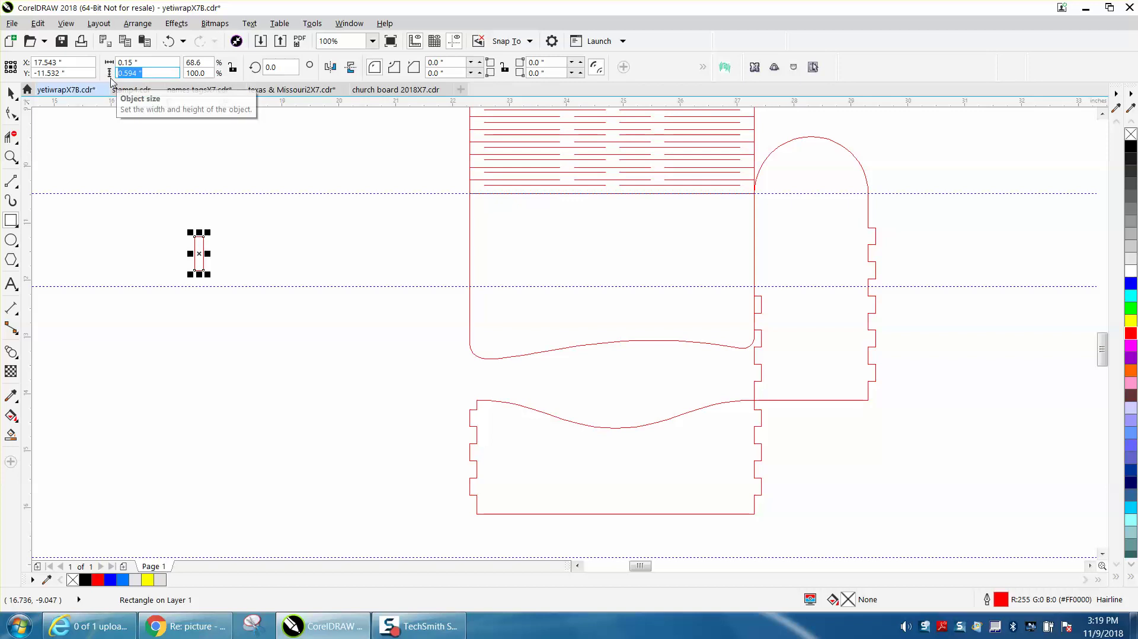
{"action": "type", "text": ".5"}
{"action": "key", "text": "Return"}
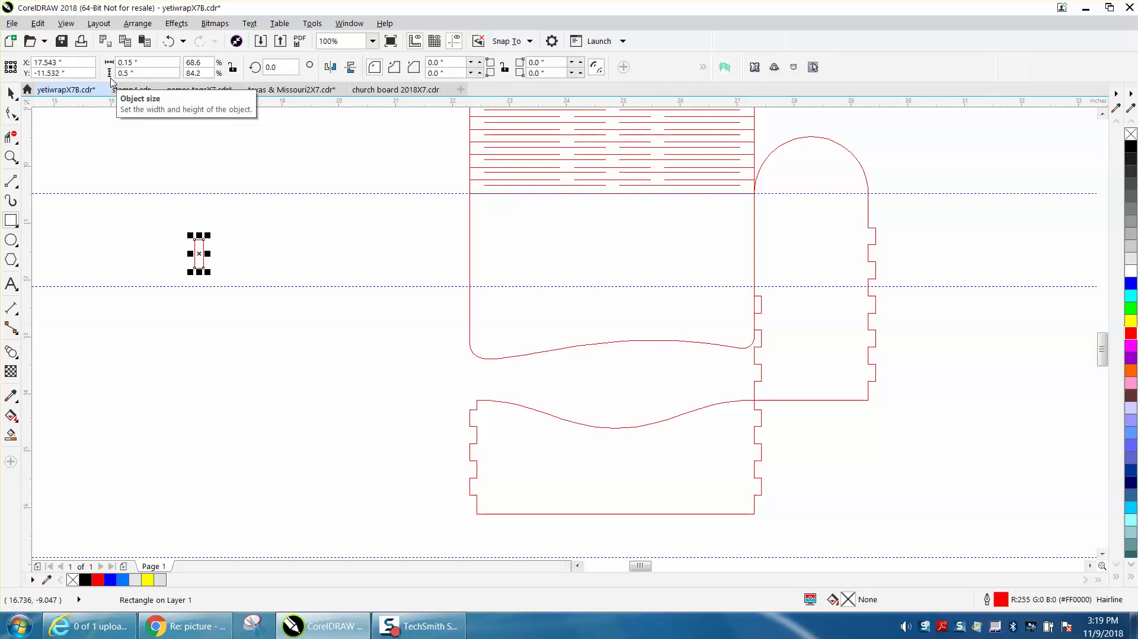
- Place the small rectangle just below the new guideline, with its right side snapped to the inside of the flap's right edge
{"action": "left_click_drag", "start_coordinate": [201, 255], "coordinate": [755, 302]}
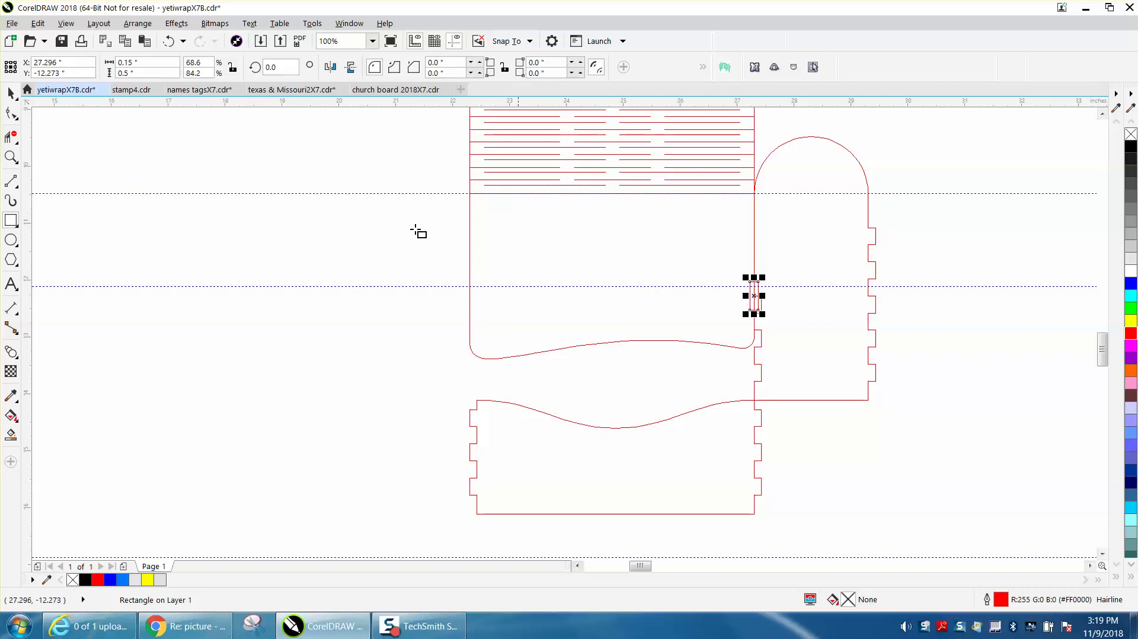
{"action": "left_click", "coordinate": [11, 157]}
{"action": "left_click_drag", "start_coordinate": [713, 267], "coordinate": [830, 348]}
{"action": "left_click", "coordinate": [11, 94]}
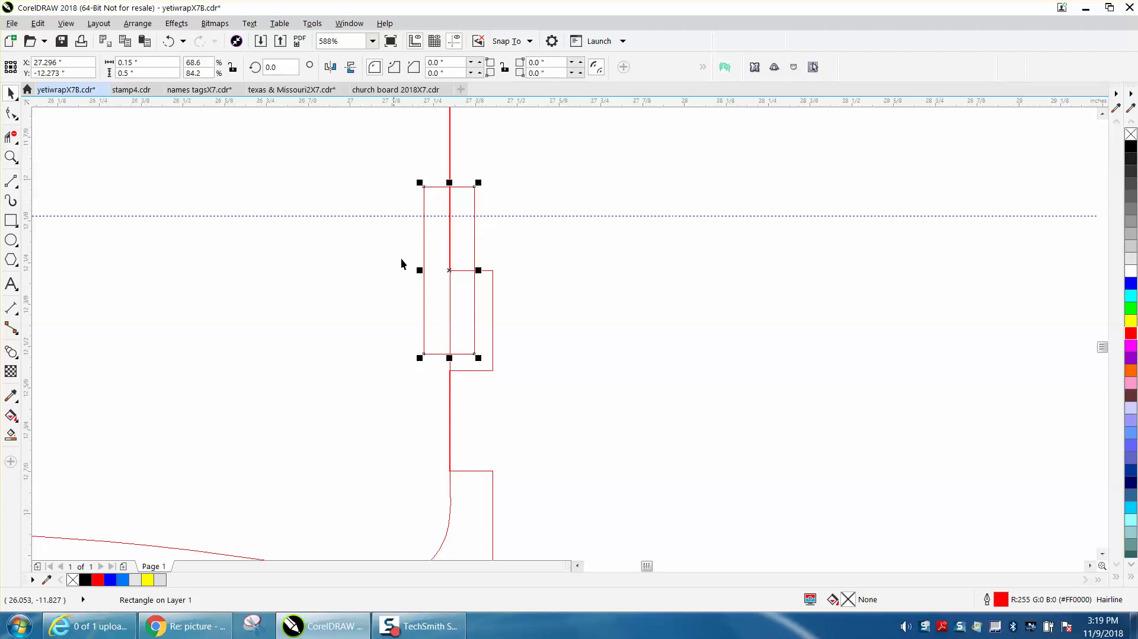
{"action": "left_click_drag", "start_coordinate": [450, 270], "coordinate": [449, 319]}
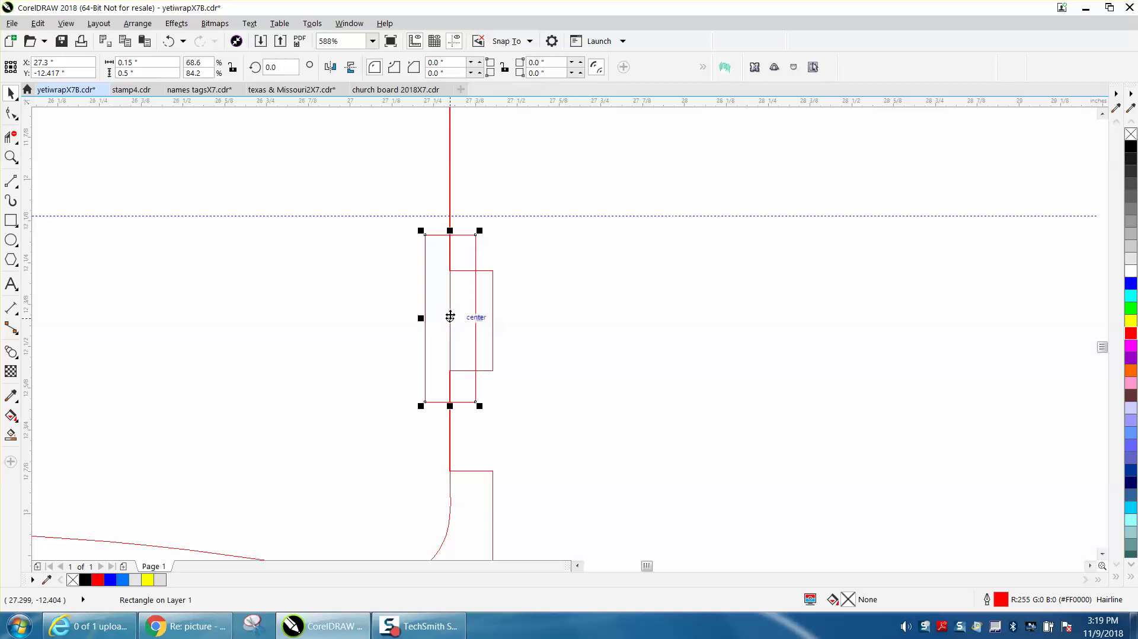
{"action": "left_click_drag", "start_coordinate": [476, 235], "coordinate": [450, 236]}
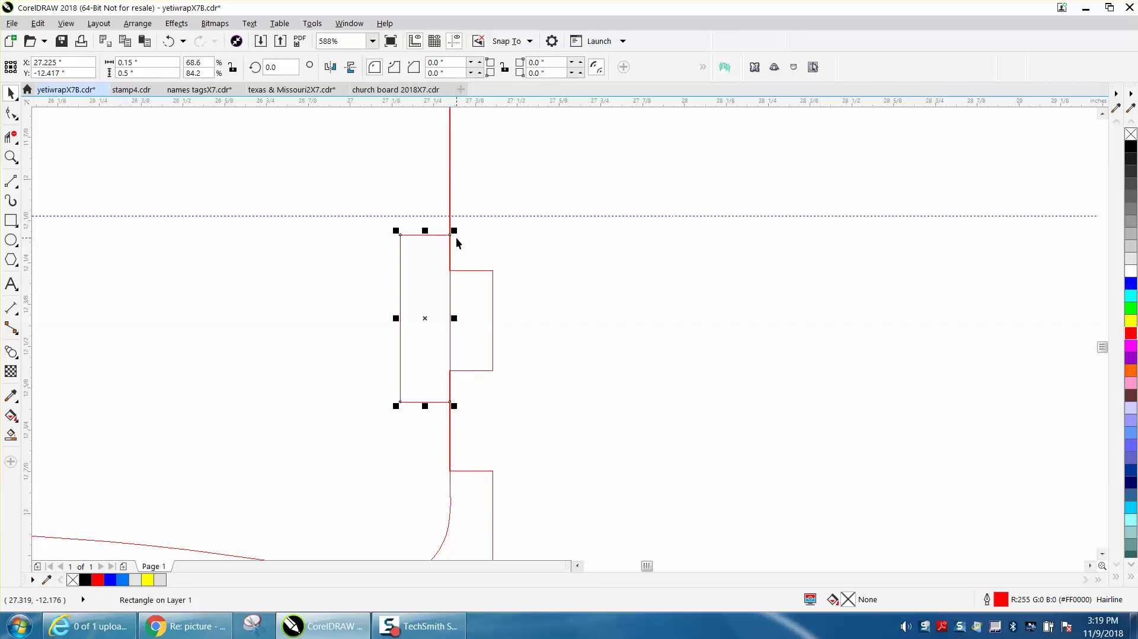
{"action": "scroll", "coordinate": [476, 240], "scroll_direction": "down", "scroll_amount": 5}
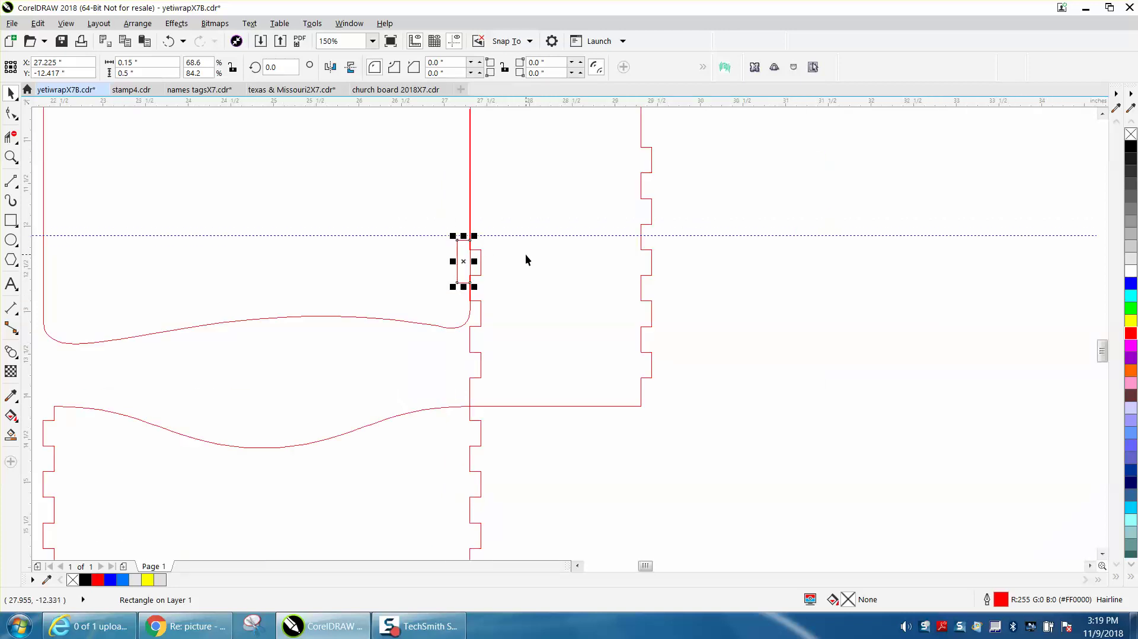
{"action": "left_click_drag", "start_coordinate": [525, 259], "coordinate": [516, 266]}
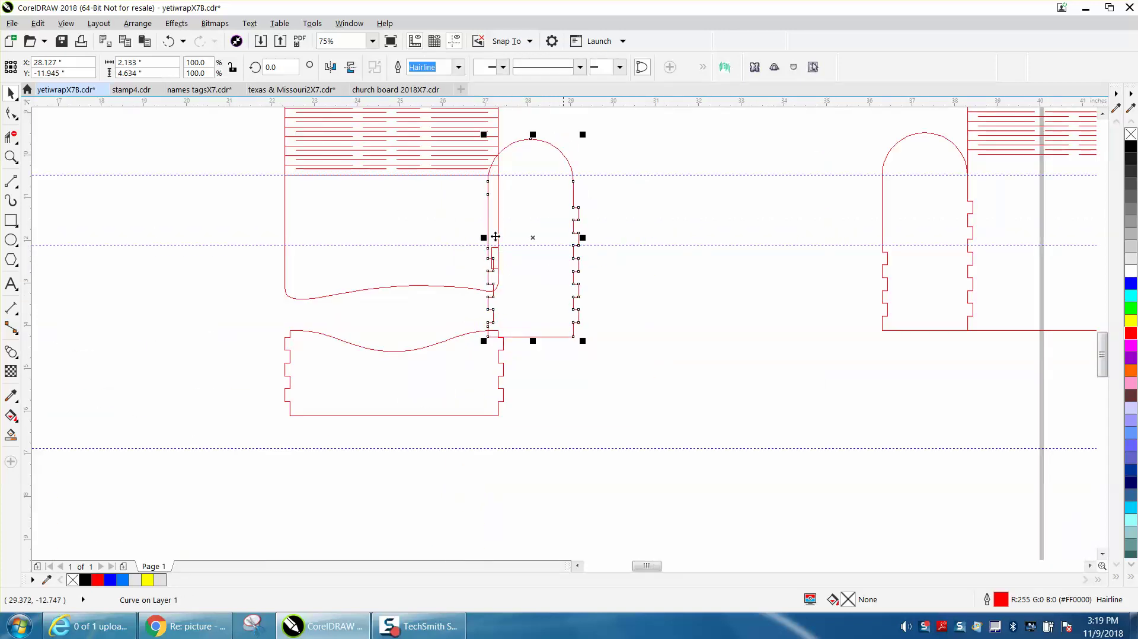
{"action": "left_click", "coordinate": [169, 41]}
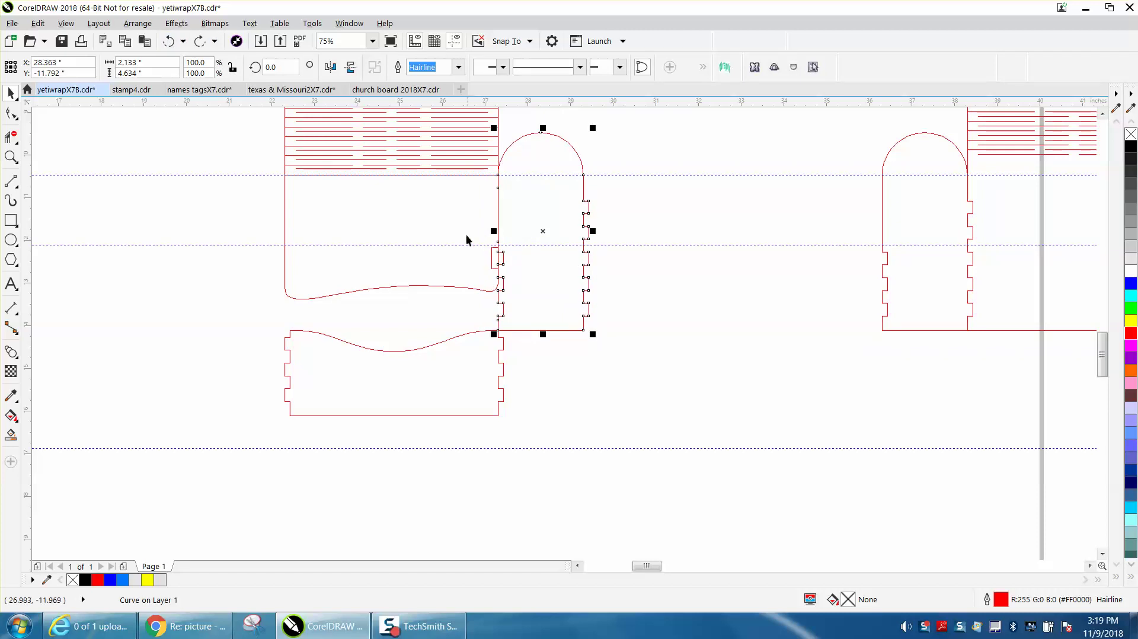
- Place a copy of the small rectangle at the same height inside the flap's left edge, with its left side snapped to that edge
{"action": "left_click", "coordinate": [492, 249]}
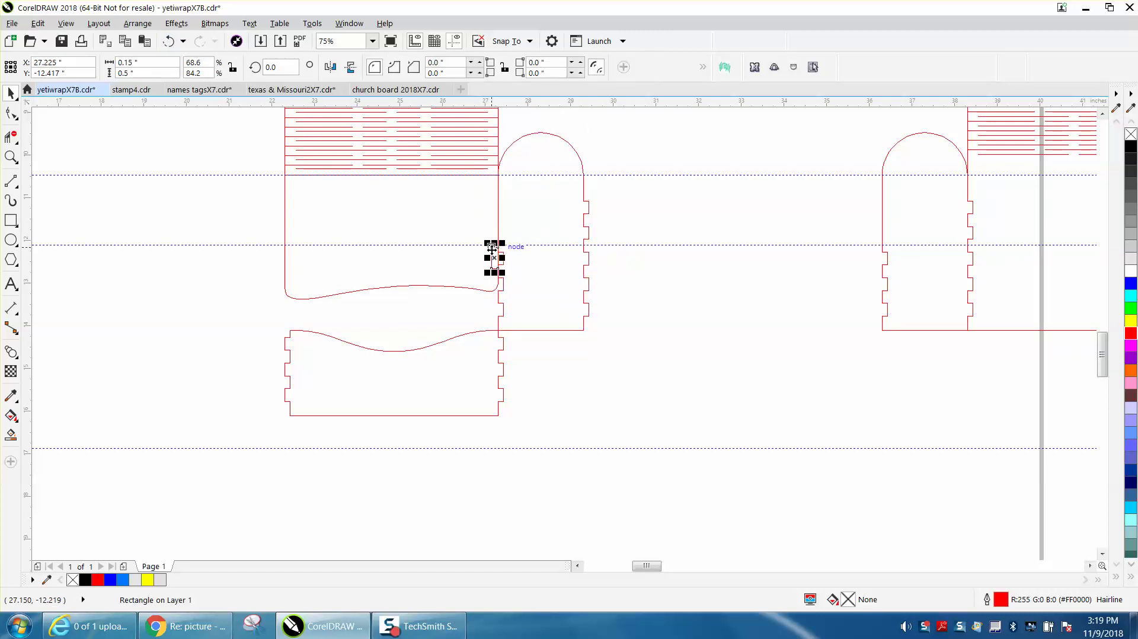
{"action": "left_click_drag", "start_coordinate": [492, 248], "coordinate": [288, 259]}
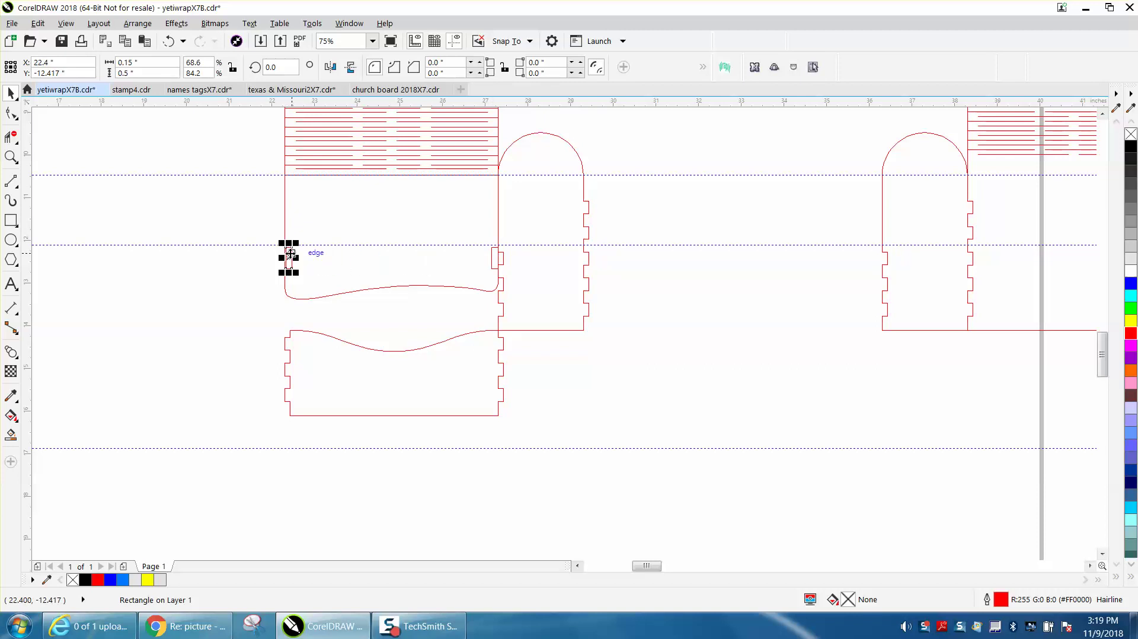
{"action": "left_click", "coordinate": [11, 156]}
{"action": "left_click_drag", "start_coordinate": [242, 226], "coordinate": [357, 295]}
{"action": "key", "text": "space"}
{"action": "left_click_drag", "start_coordinate": [436, 246], "coordinate": [432, 246]}
{"action": "scroll", "coordinate": [285, 223], "scroll_direction": "down", "scroll_amount": 2}
{"action": "scroll", "coordinate": [285, 228], "scroll_direction": "down", "scroll_amount": 1}
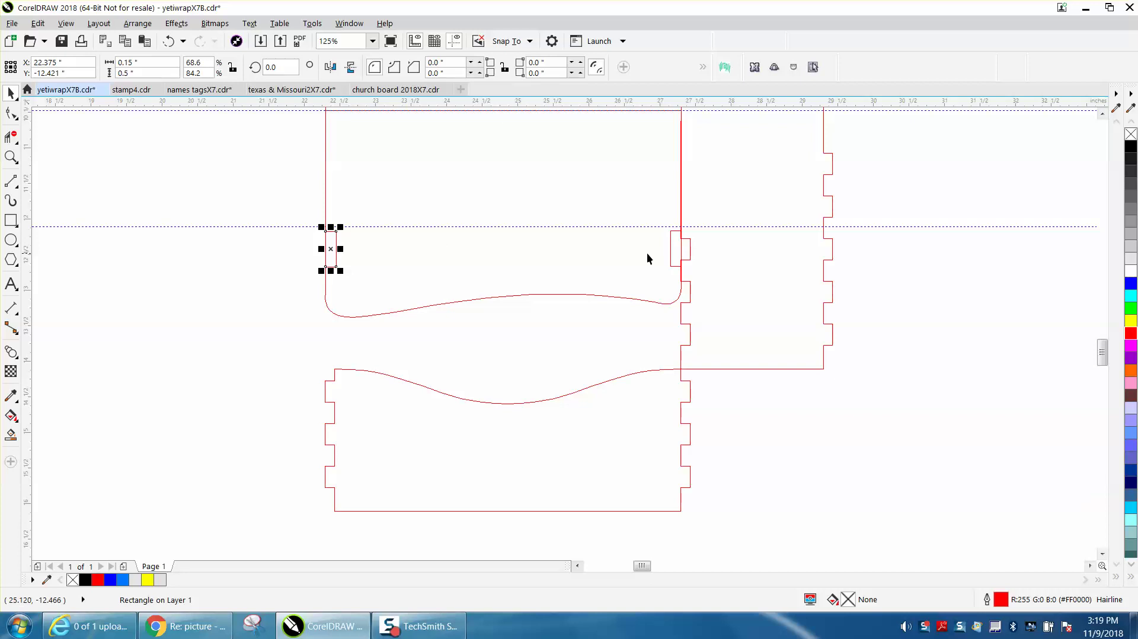
- Move the arched side panel 1 inch right, clear of the flap, and delete the overlapping edge segments to open both rectangles into notches
{"action": "scroll", "coordinate": [377, 247], "scroll_direction": "down", "scroll_amount": 1}
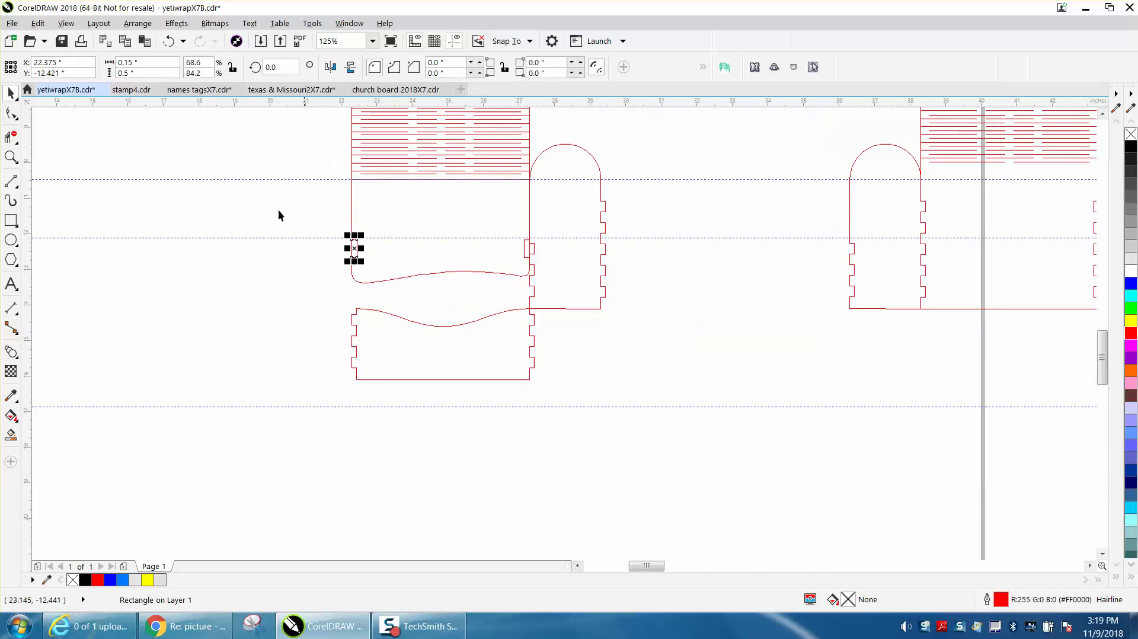
{"action": "left_click", "coordinate": [600, 168]}
{"action": "key", "text": "Right"}
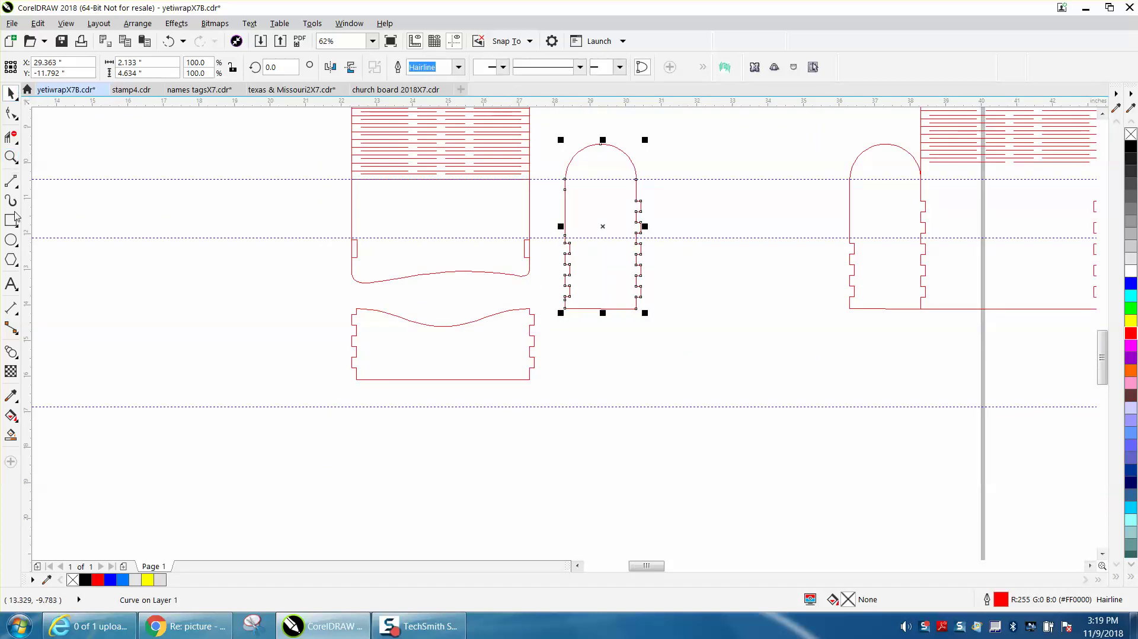
{"action": "left_click", "coordinate": [11, 137]}
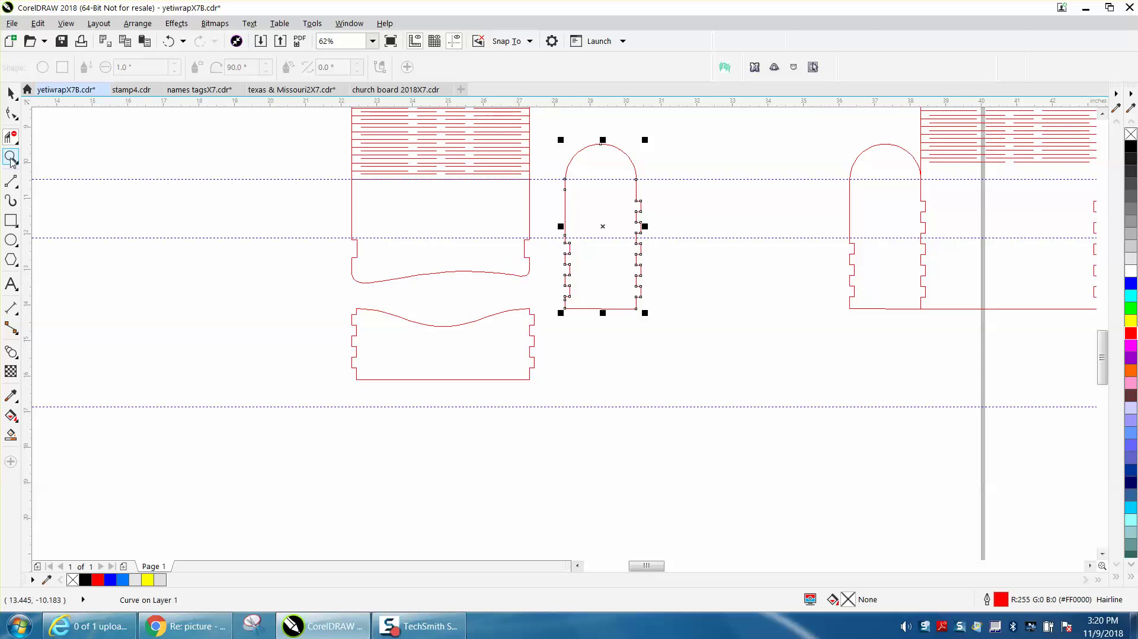
- Delete the two inner nodes of the uppermost notch on the arched side panel's left edge to make that stretch straight
{"action": "left_click", "coordinate": [11, 156]}
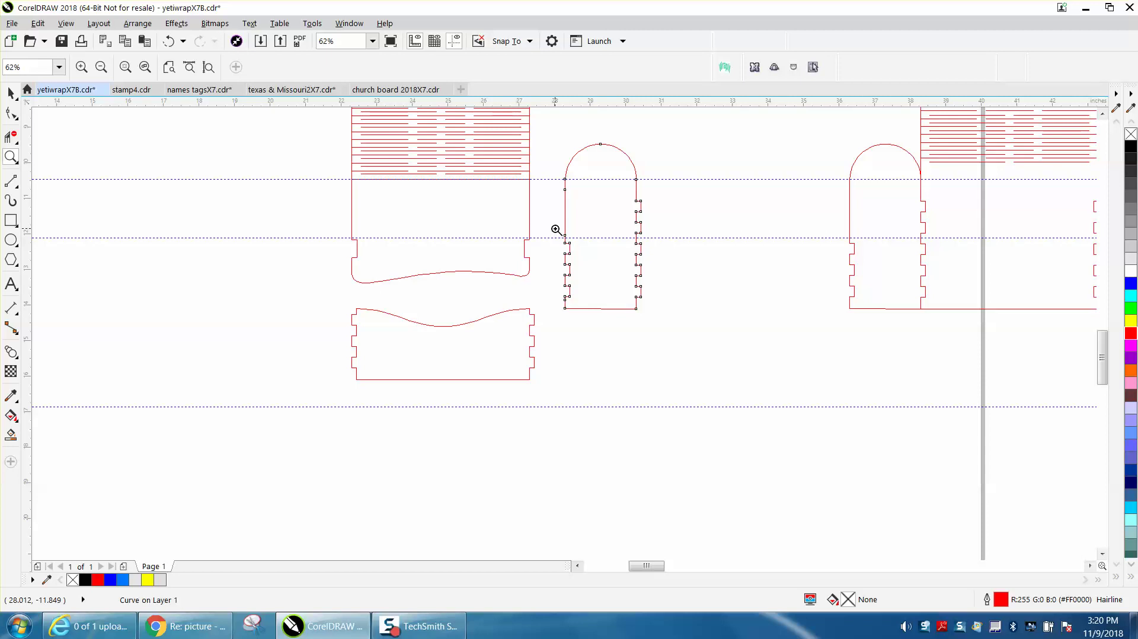
{"action": "left_click_drag", "start_coordinate": [556, 229], "coordinate": [603, 281]}
{"action": "scroll", "coordinate": [559, 277], "scroll_direction": "down", "scroll_amount": 2}
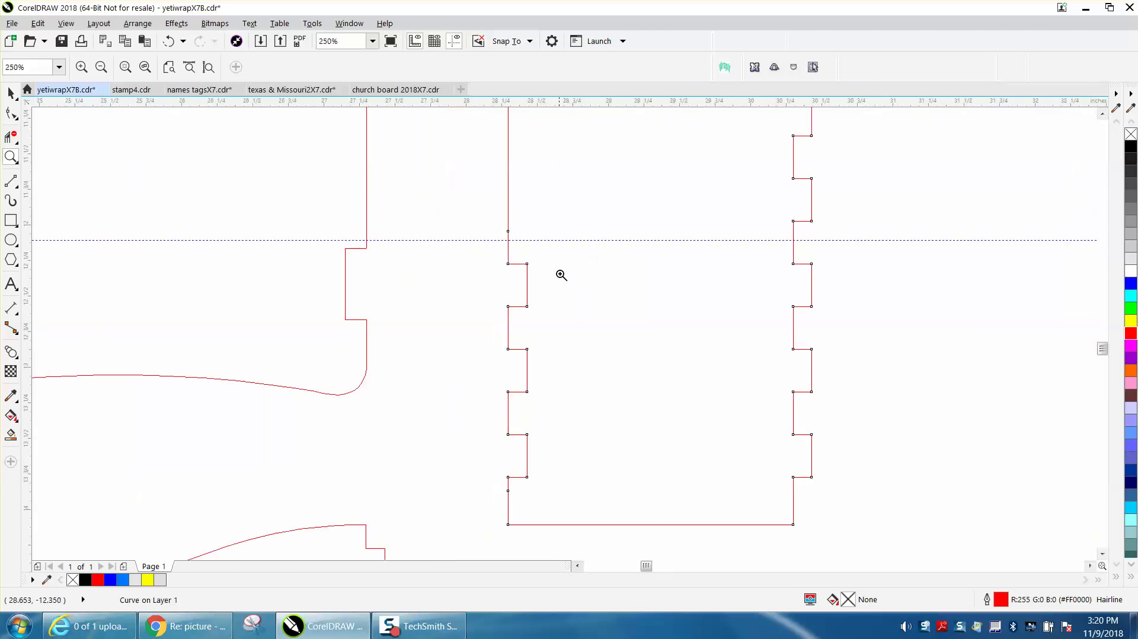
{"action": "left_click", "coordinate": [11, 113]}
{"action": "left_click_drag", "start_coordinate": [550, 303], "coordinate": [551, 304]}
{"action": "key", "text": "Delete"}
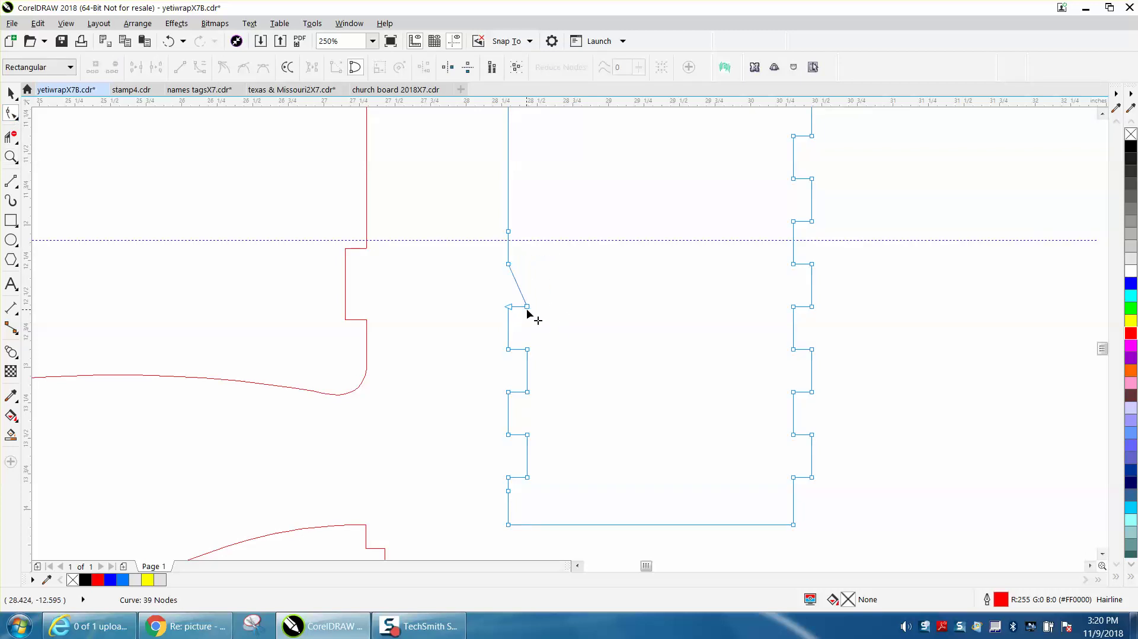
{"action": "left_click", "coordinate": [527, 307]}
{"action": "key", "text": "Delete"}
{"action": "scroll", "coordinate": [526, 293], "scroll_direction": "down", "scroll_amount": 2}
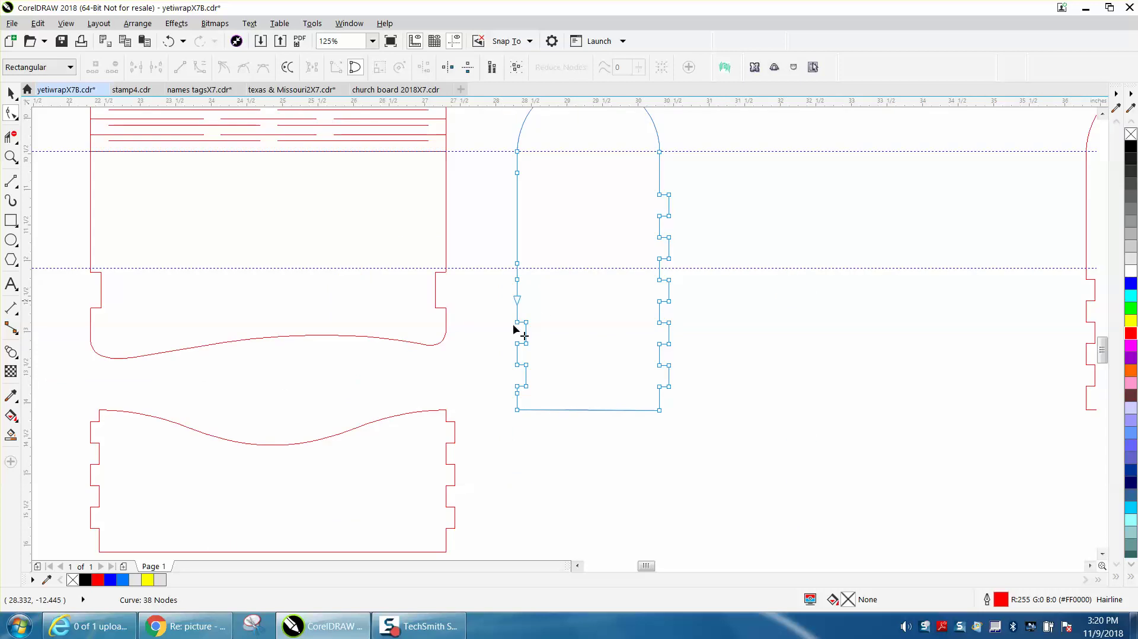
- Remove the uppermost tab on the wavy-topped front panel's right edge by deleting its outer nodes and converting the segment to a line
{"action": "left_click", "coordinate": [455, 427]}
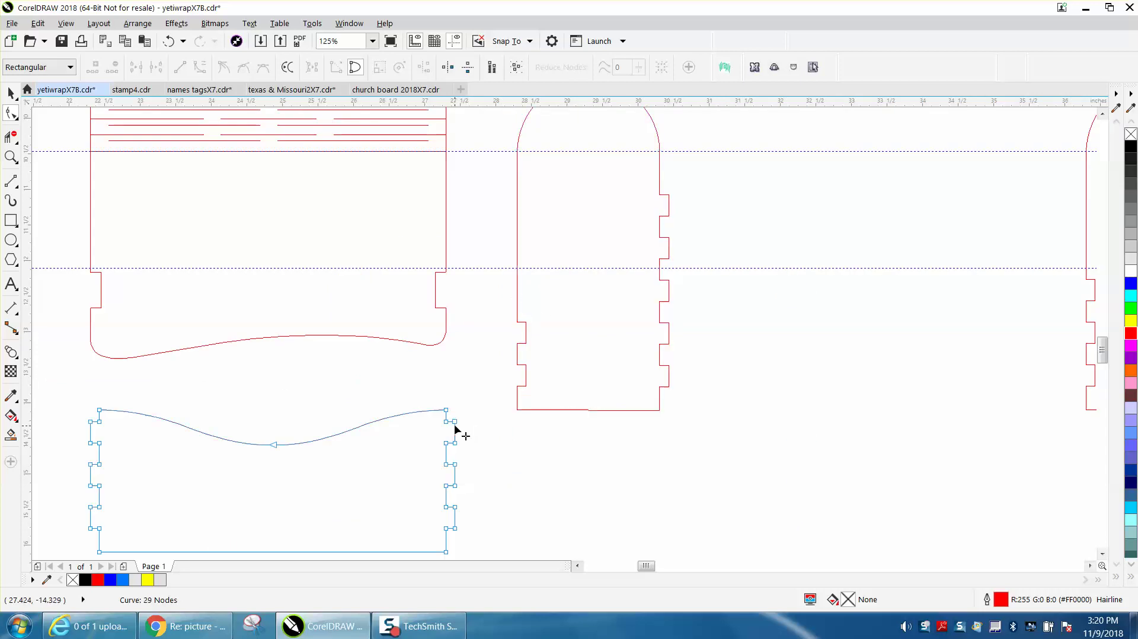
{"action": "left_click_drag", "start_coordinate": [452, 451], "coordinate": [459, 447]}
{"action": "left_click_drag", "start_coordinate": [450, 451], "coordinate": [454, 453]}
{"action": "key", "text": "Delete"}
{"action": "right_click", "coordinate": [447, 445]}
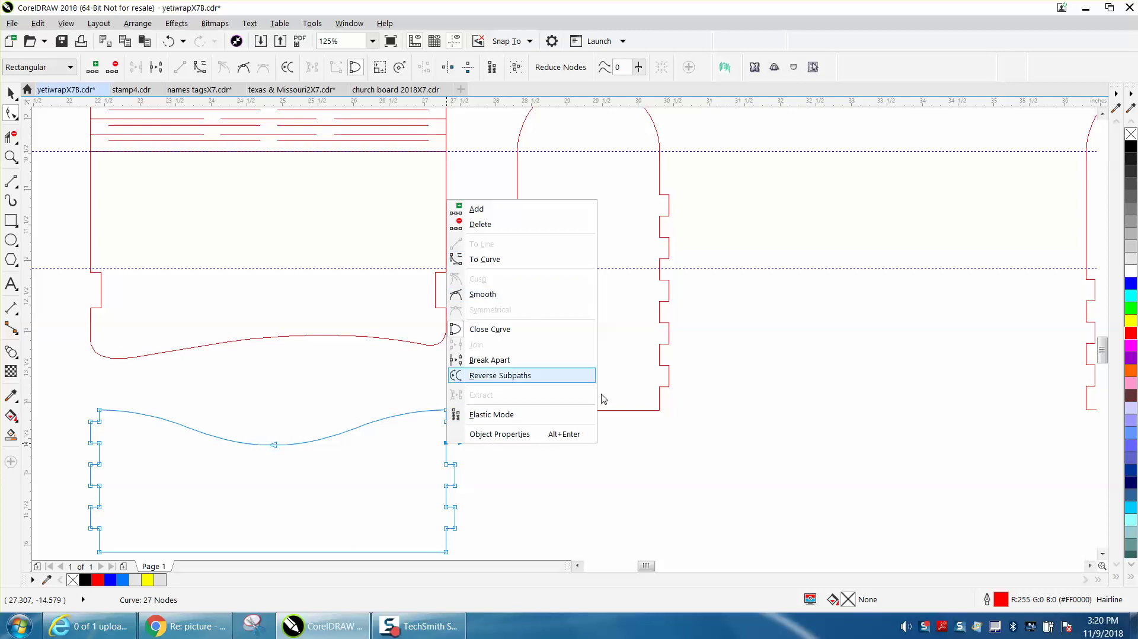
{"action": "left_click", "coordinate": [644, 468]}
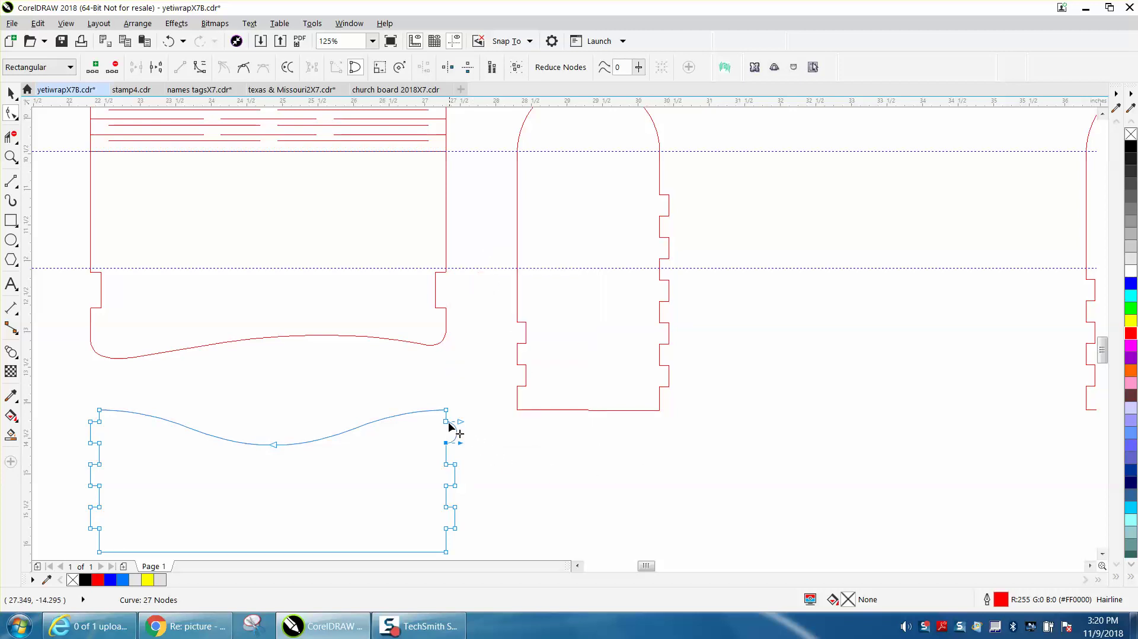
{"action": "left_click_drag", "start_coordinate": [471, 416], "coordinate": [435, 447]}
{"action": "right_click", "coordinate": [446, 446]}
{"action": "left_click", "coordinate": [476, 243]}
- Remove the uppermost tab on the front panel's left edge by deleting its outer nodes and converting the segment to a line
{"action": "mouse_move", "coordinate": [88, 449]}
{"action": "left_mouse_down"}
{"action": "mouse_move", "coordinate": [81, 432]}
{"action": "mouse_move", "coordinate": [95, 444]}
{"action": "left_mouse_up"}
{"action": "key", "text": "Delete"}
{"action": "left_click_drag", "start_coordinate": [102, 444], "coordinate": [111, 447]}
{"action": "right_click", "coordinate": [100, 439]}
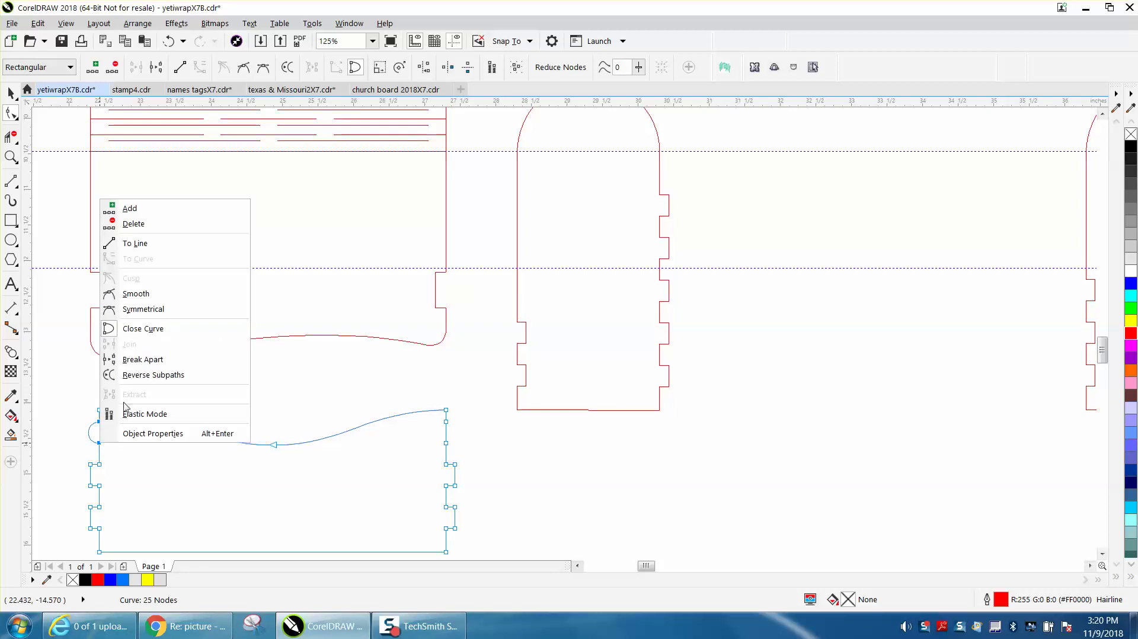
{"action": "left_click", "coordinate": [136, 244]}
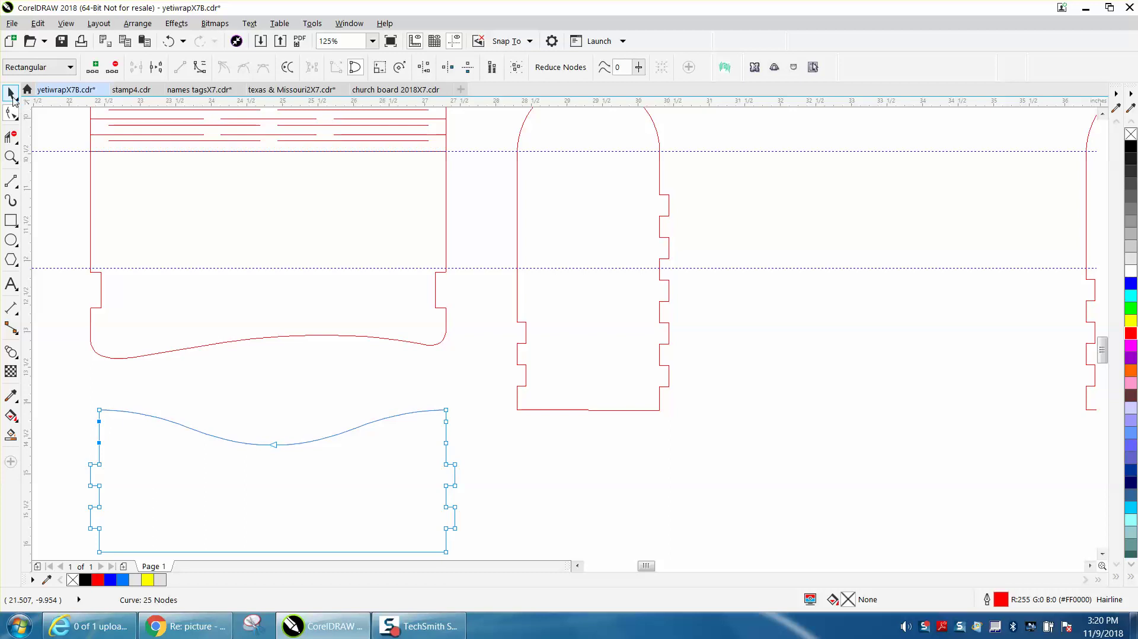
{"action": "left_click", "coordinate": [11, 93]}
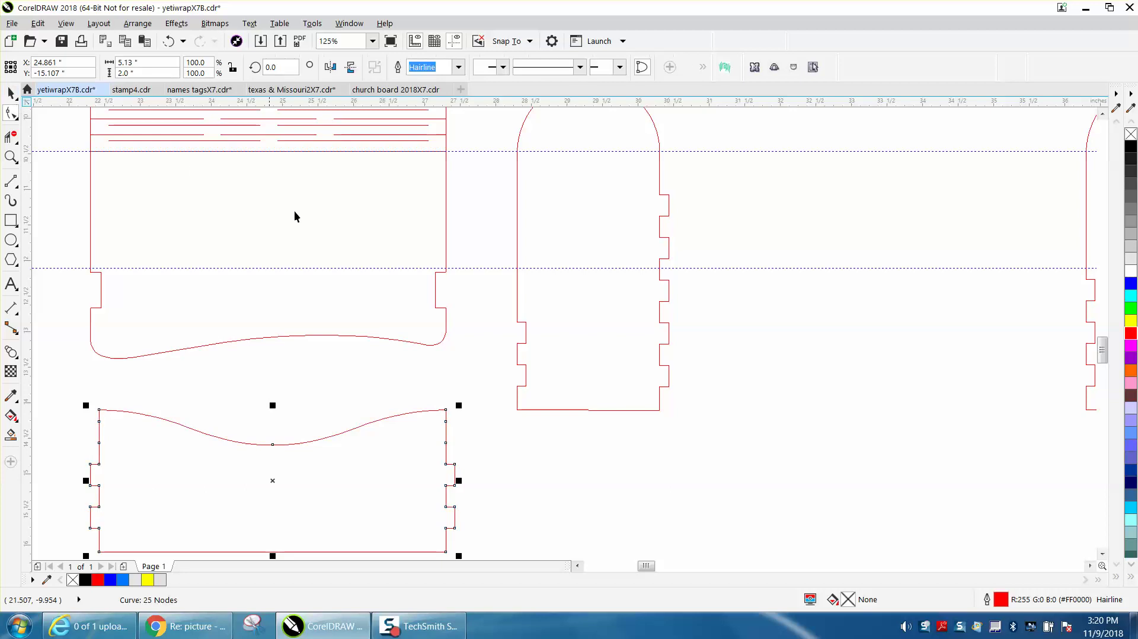
- Draw a rectangle about 0.3 inch high in the empty space beside the arched side panel and set its width to 0.26 inch
{"action": "left_click", "coordinate": [517, 302]}
{"action": "key", "text": "F6"}
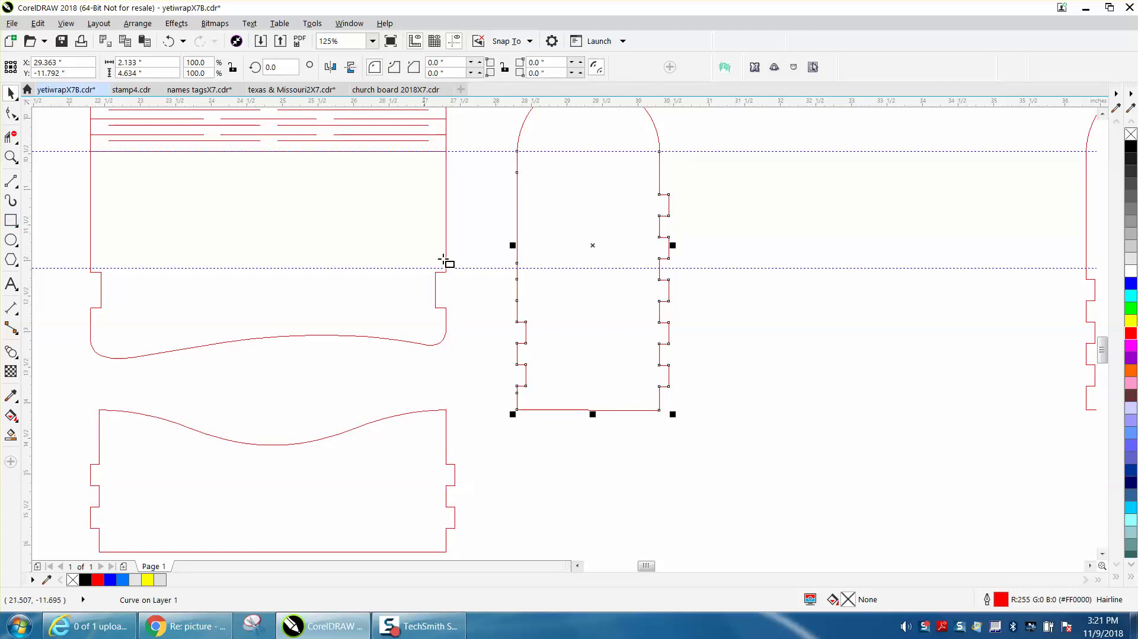
{"action": "mouse_move", "coordinate": [832, 291]}
{"action": "left_mouse_down"}
{"action": "mouse_move", "coordinate": [772, 303]}
{"action": "mouse_move", "coordinate": [785, 311]}
{"action": "left_mouse_up"}
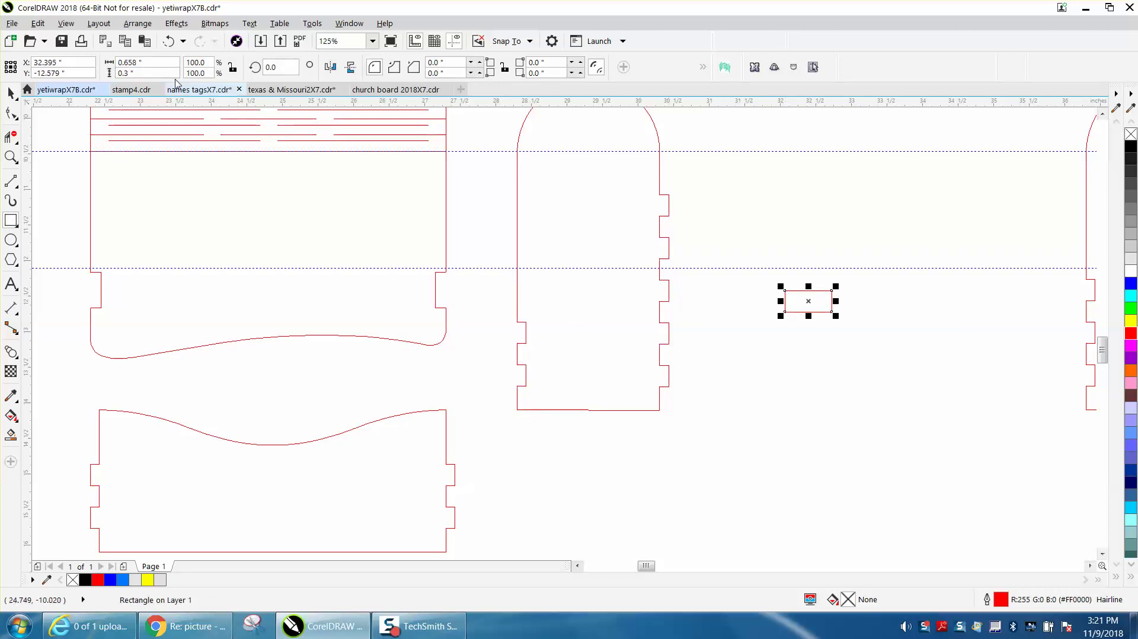
{"action": "left_click", "coordinate": [148, 63]}
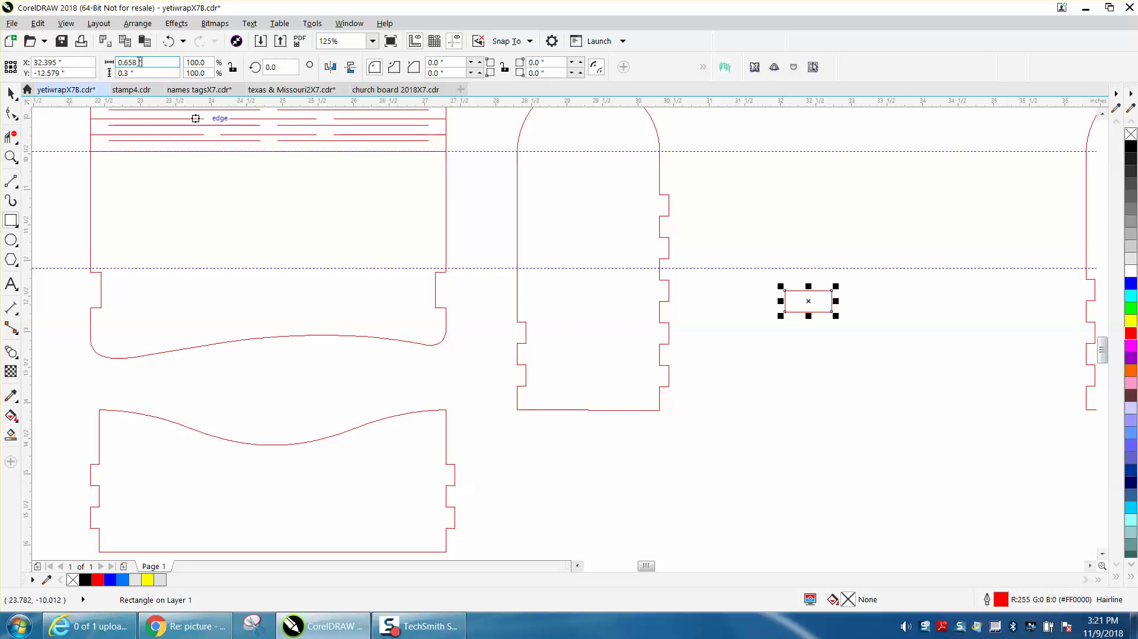
{"action": "type", "text": "."}
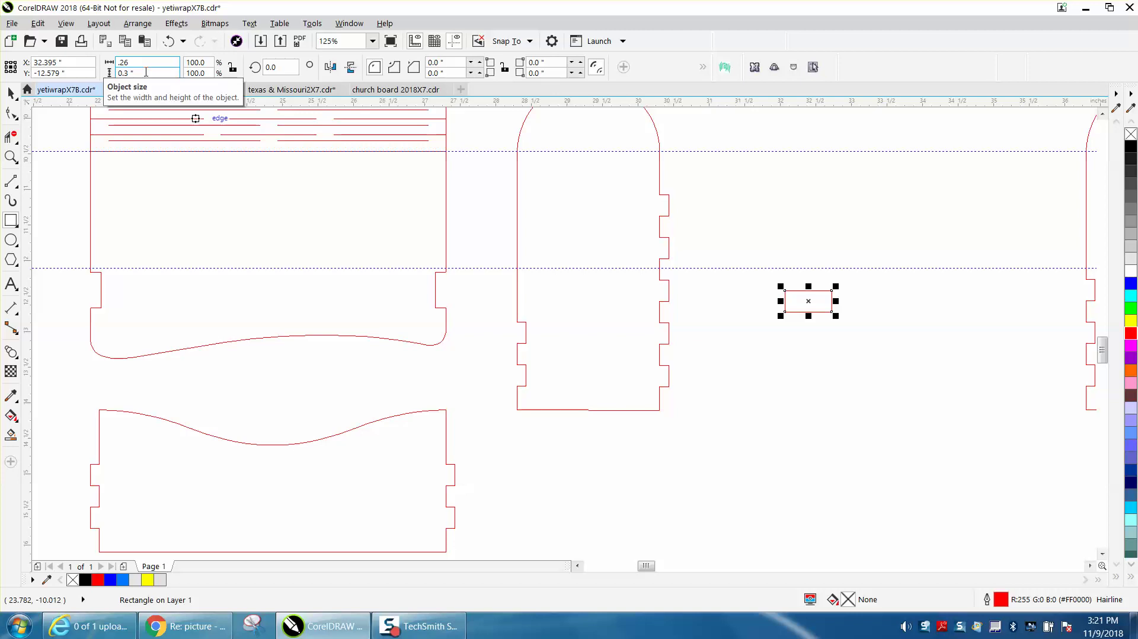
{"action": "type", "text": "26"}
{"action": "key", "text": "Return"}
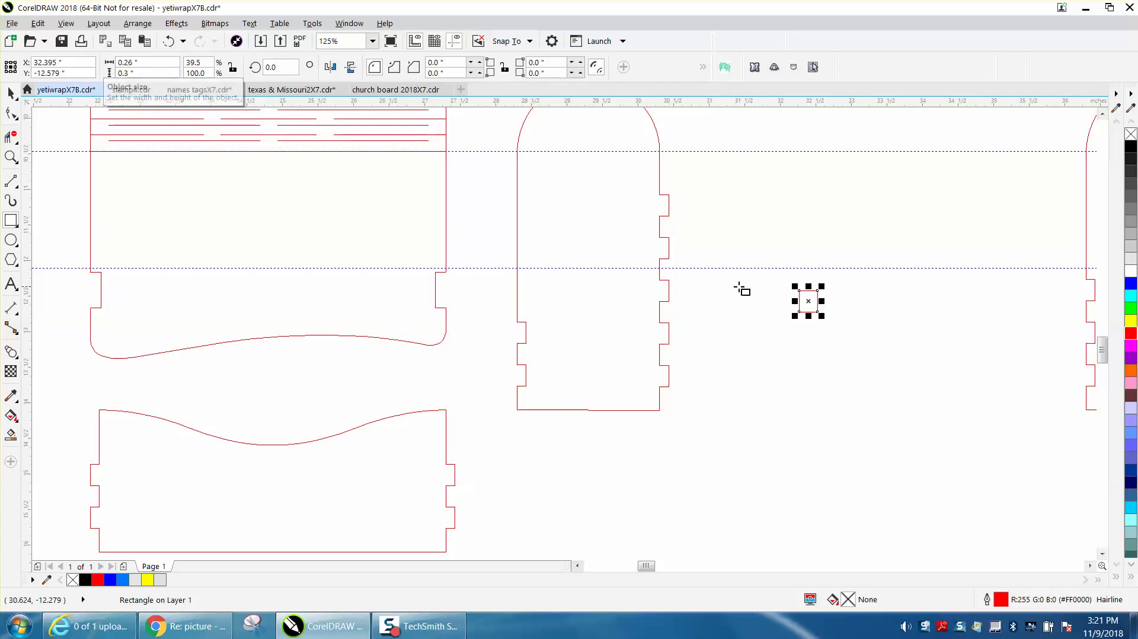
- Place the rectangle outside the arched side panel's left edge, slightly below the guideline, and stretch it downward to about 0.36 inch high
{"action": "left_click_drag", "start_coordinate": [806, 302], "coordinate": [509, 289]}
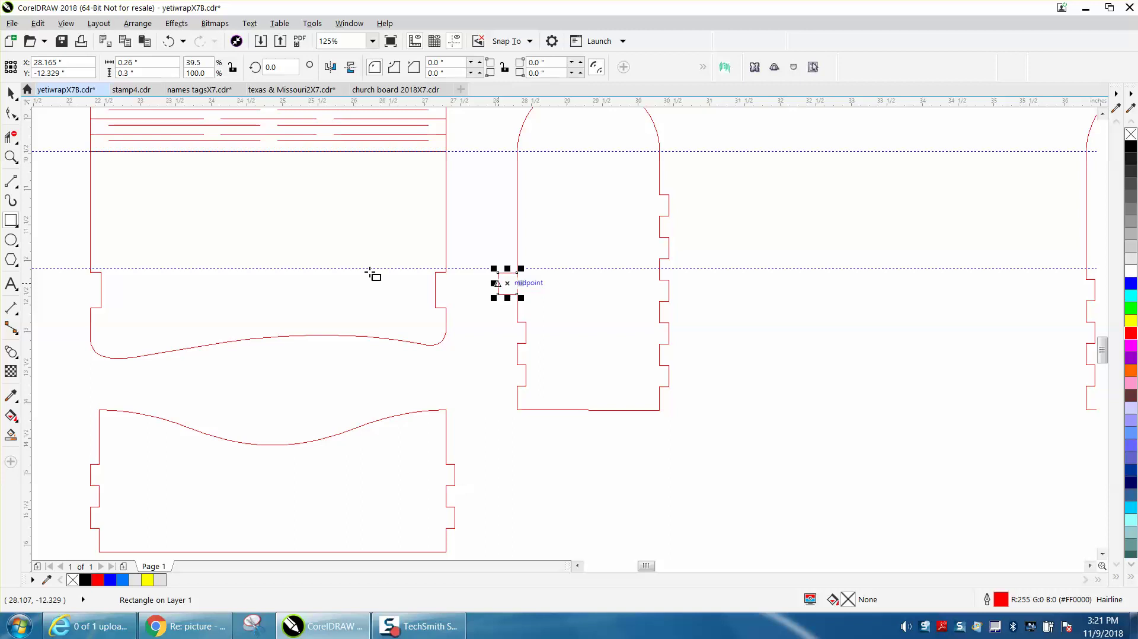
{"action": "left_click", "coordinate": [10, 156]}
{"action": "left_click_drag", "start_coordinate": [399, 256], "coordinate": [597, 346]}
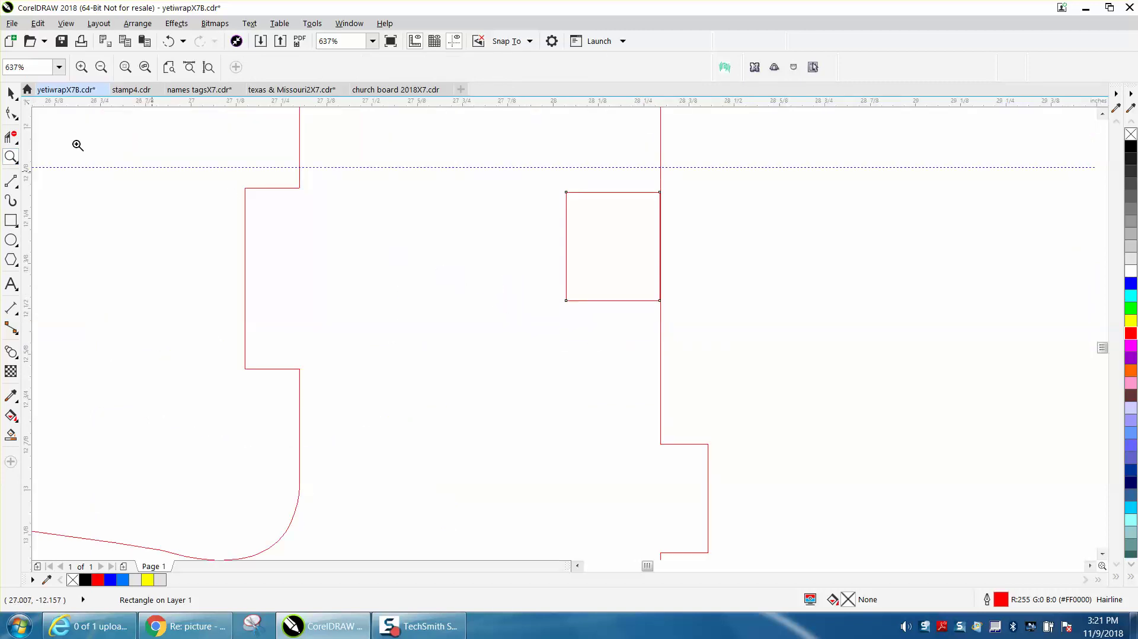
{"action": "left_click", "coordinate": [11, 93]}
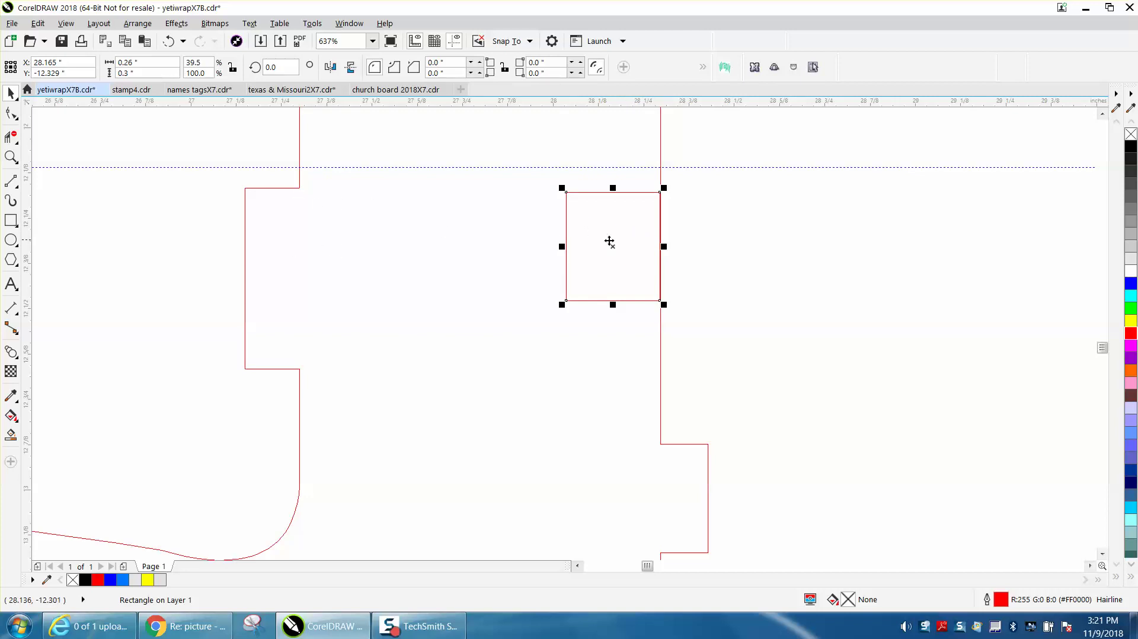
{"action": "mouse_move", "coordinate": [615, 248]}
{"action": "left_mouse_down"}
{"action": "mouse_move", "coordinate": [617, 282]}
{"action": "mouse_move", "coordinate": [610, 261]}
{"action": "left_mouse_up"}
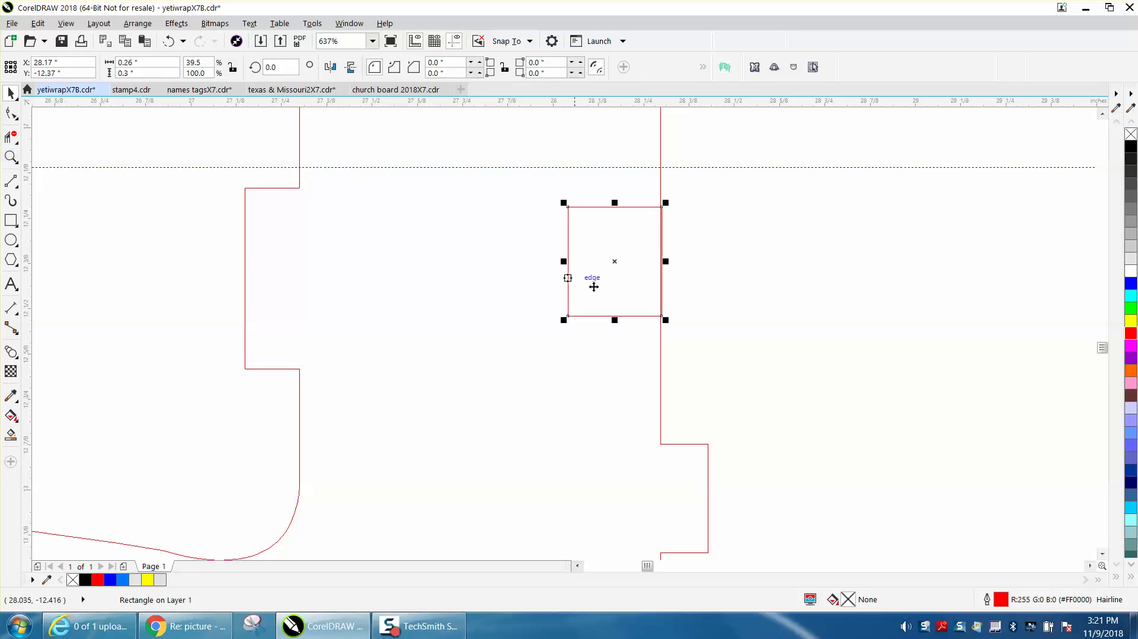
{"action": "left_click_drag", "start_coordinate": [614, 322], "coordinate": [615, 339]}
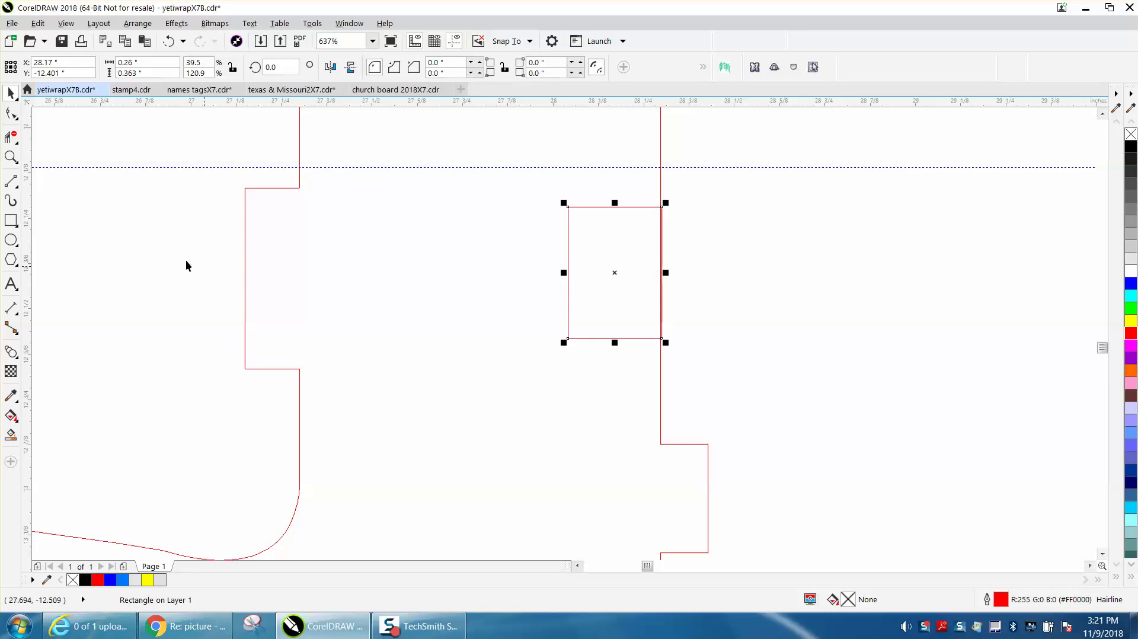
- Draw a second rectangle sized 0.13 by 0.15 inch and place it in the lower right corner of the larger rectangle
{"action": "left_click", "coordinate": [11, 220]}
{"action": "left_click_drag", "start_coordinate": [744, 280], "coordinate": [791, 313]}
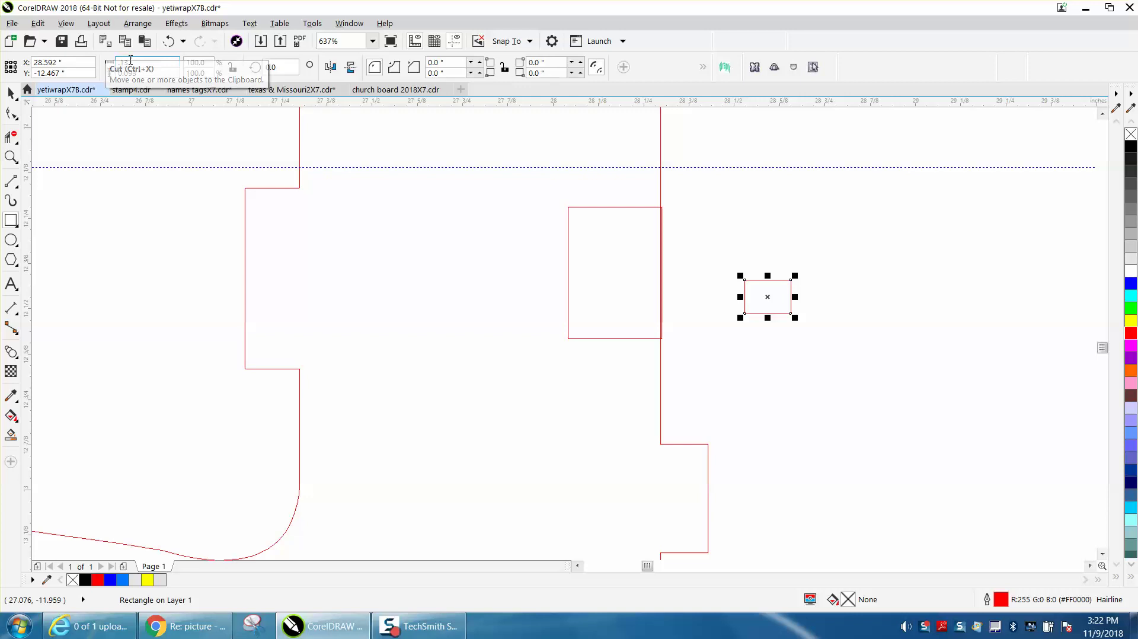
{"action": "key", "text": "Tab"}
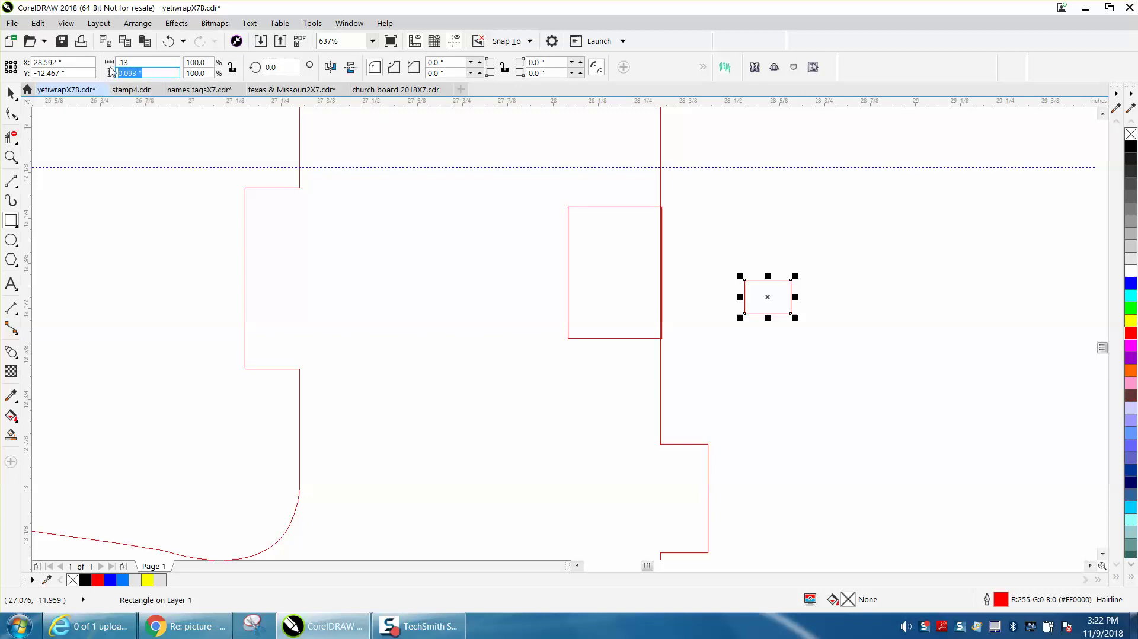
{"action": "type", "text": ".15"}
{"action": "key", "text": "Return"}
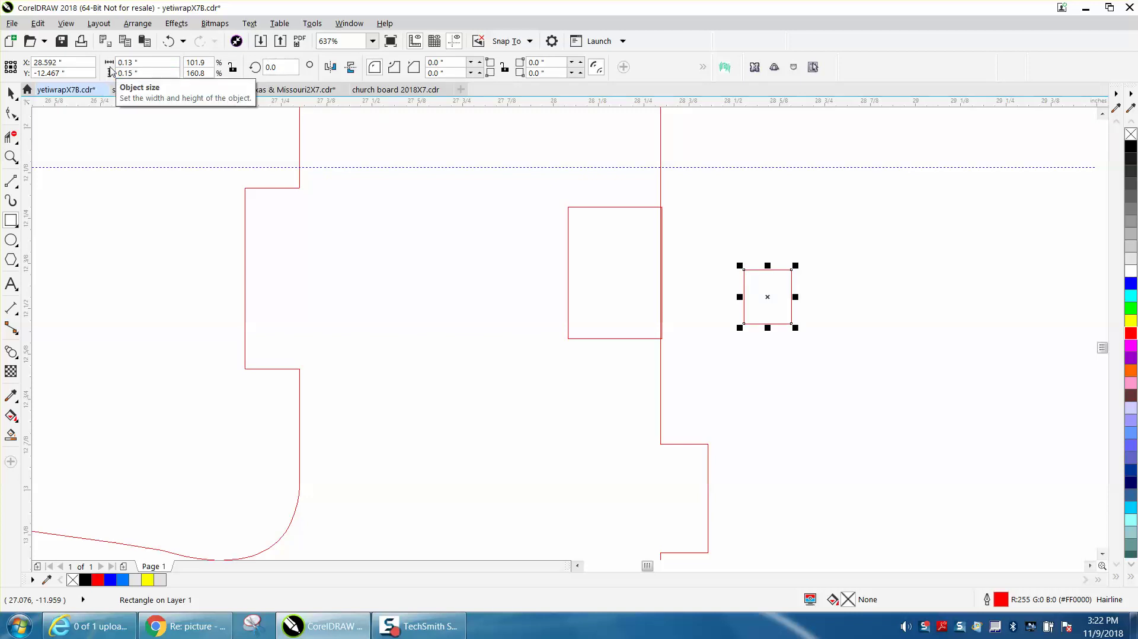
{"action": "left_click_drag", "start_coordinate": [761, 298], "coordinate": [636, 311]}
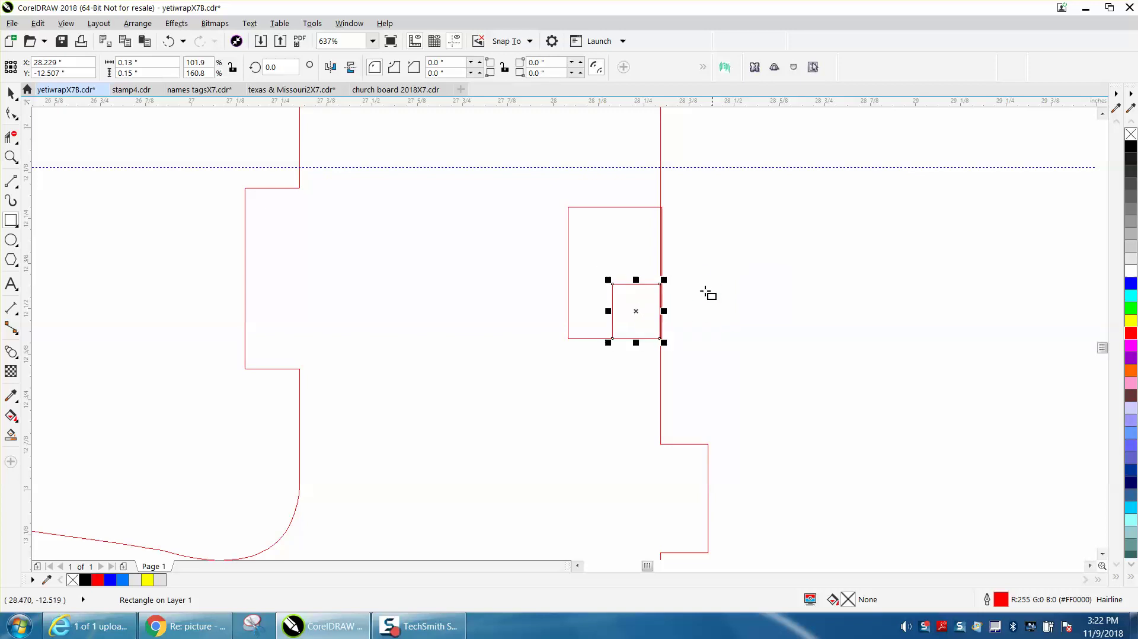
- Snap the larger rectangle's upper right corner onto the arched side panel's left edge
{"action": "left_click", "coordinate": [11, 93]}
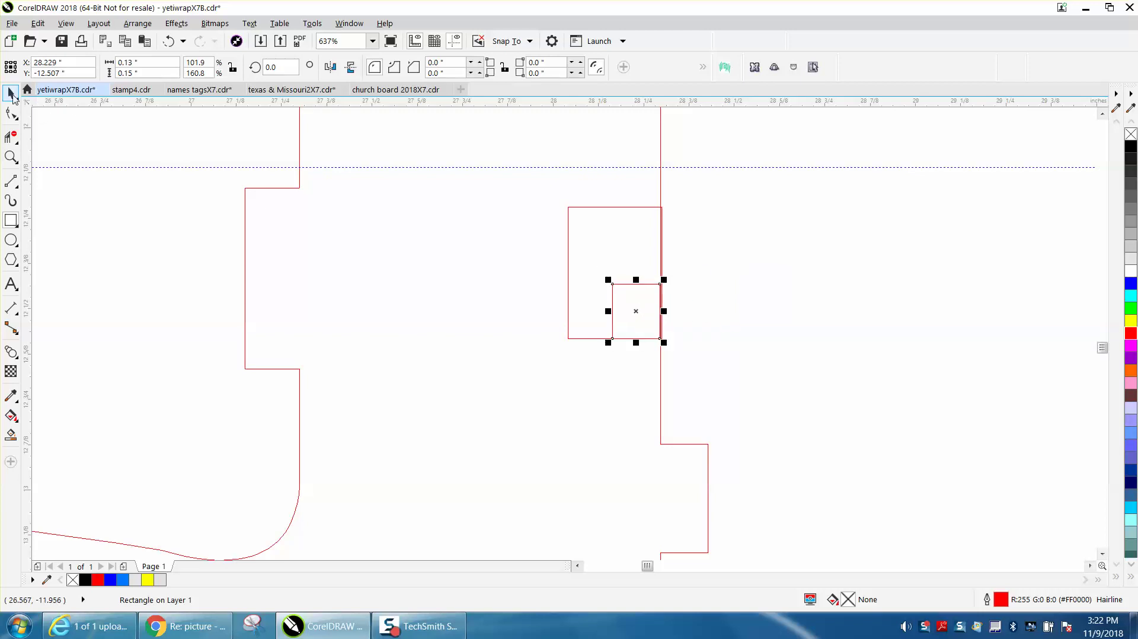
{"action": "left_click", "coordinate": [650, 207]}
{"action": "left_click", "coordinate": [660, 206]}
{"action": "left_click_drag", "start_coordinate": [660, 204], "coordinate": [660, 210]}
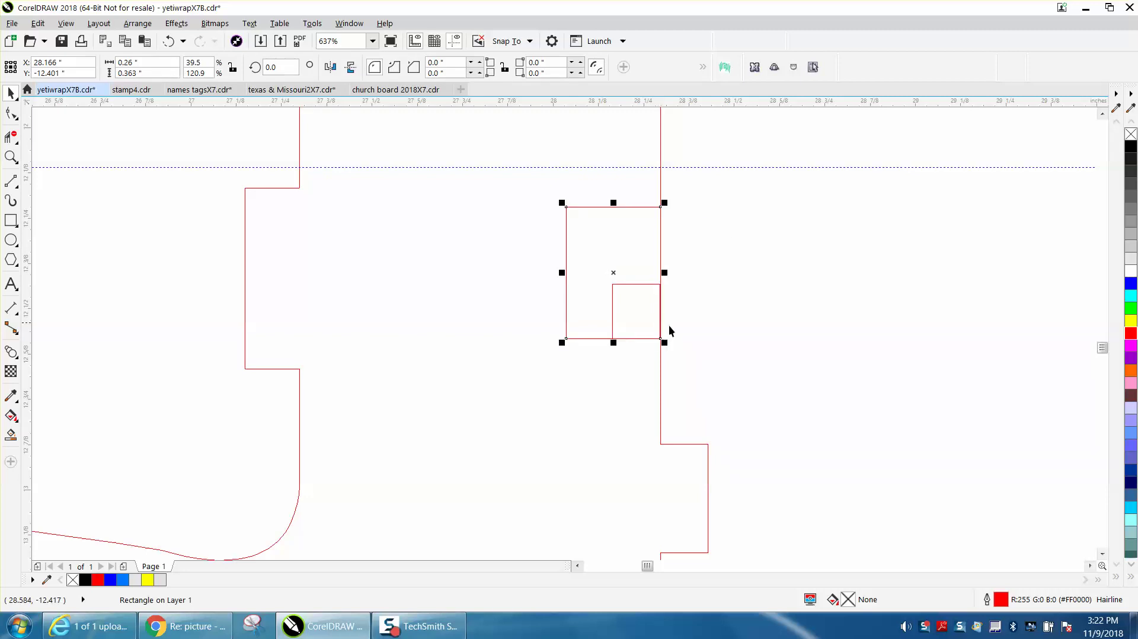
- Reposition the smaller rectangle so its lower right corner snaps onto the lower right corner of the larger rectangle
{"action": "left_click", "coordinate": [650, 287]}
{"action": "mouse_move", "coordinate": [661, 285]}
{"action": "left_mouse_down"}
{"action": "mouse_move", "coordinate": [643, 296]}
{"action": "mouse_move", "coordinate": [643, 284]}
{"action": "left_mouse_up"}
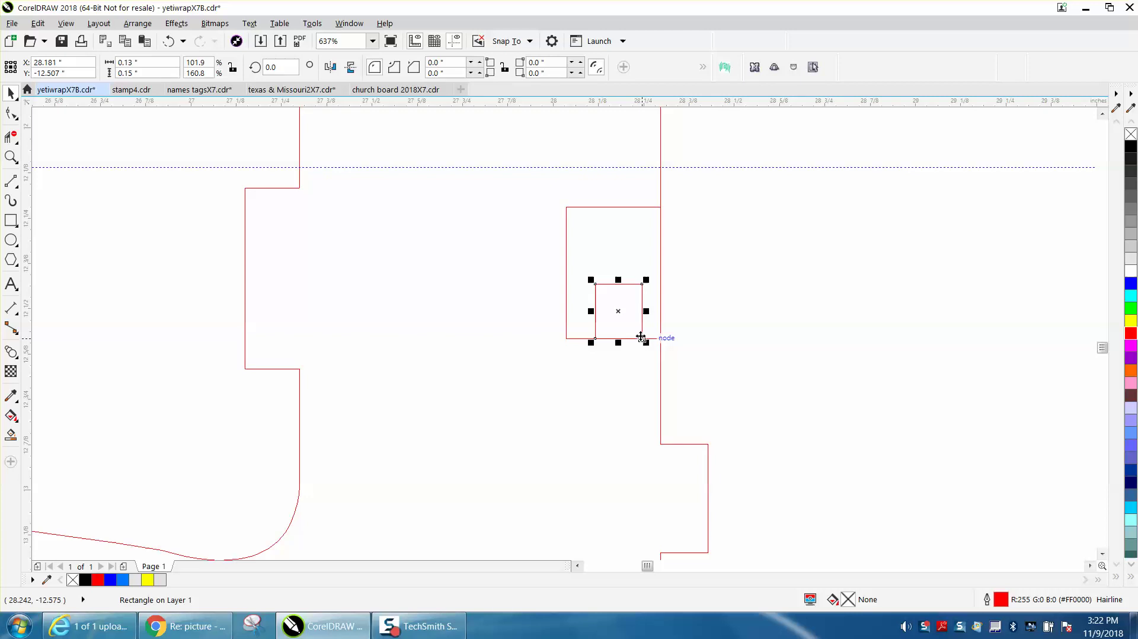
{"action": "left_click_drag", "start_coordinate": [641, 336], "coordinate": [659, 335]}
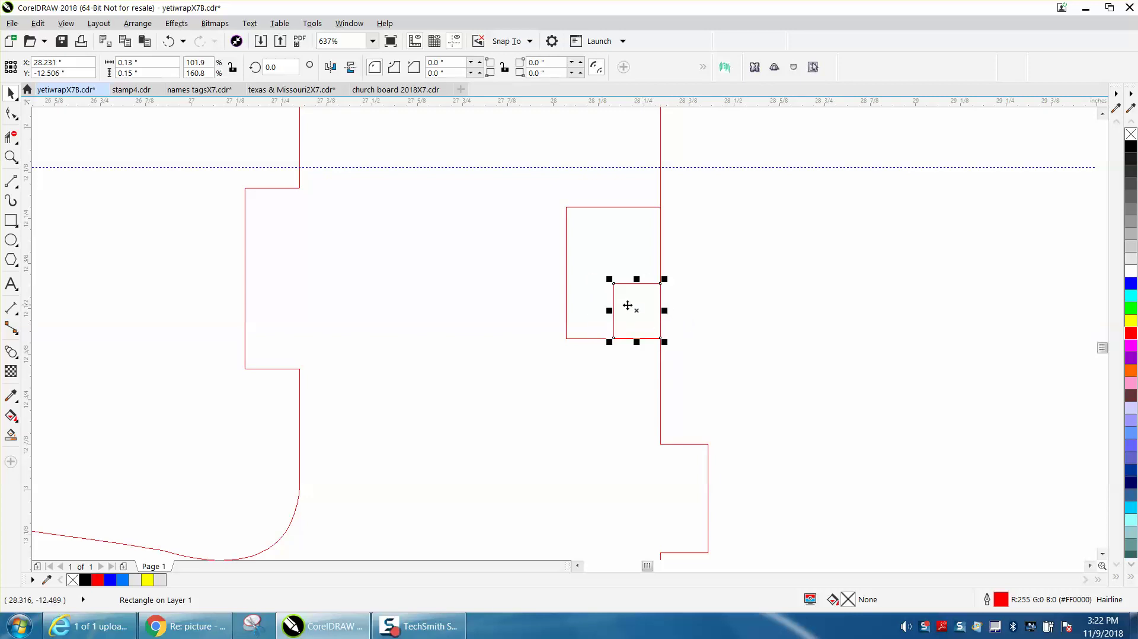
- Remove the line segments between the larger rectangle and the arched side panel with the Virtual Segment Delete tool
{"action": "left_click", "coordinate": [12, 137]}
{"action": "left_click", "coordinate": [680, 237]}
{"action": "left_click", "coordinate": [659, 215]}
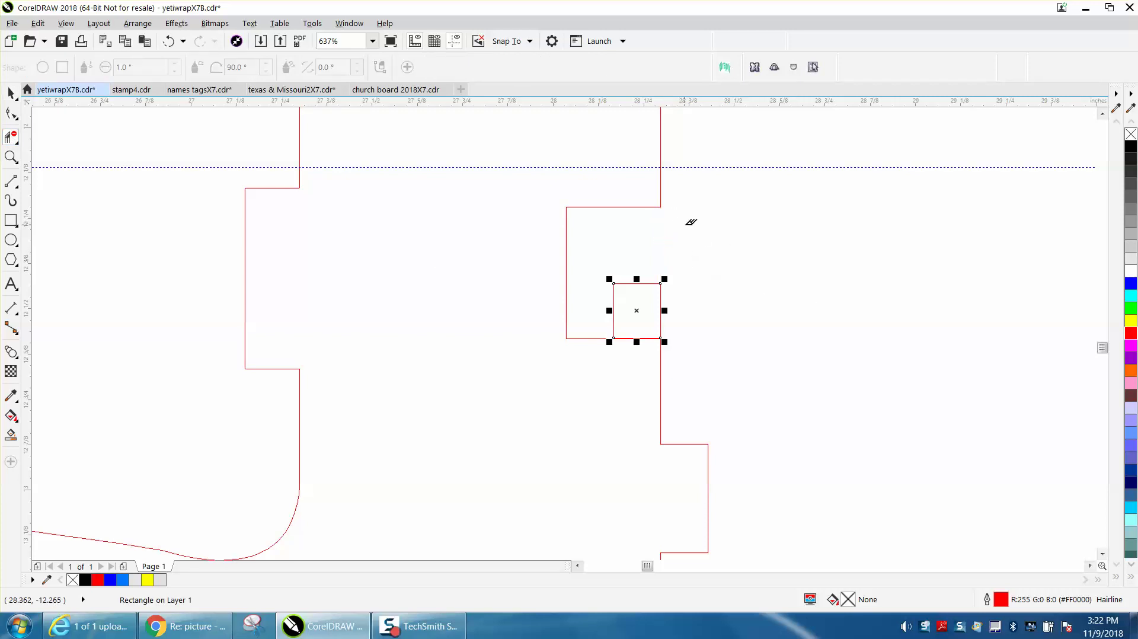
- Try to delete the overlapping bottom edges of the two rectangles, and undo the deletion
{"action": "left_click", "coordinate": [649, 338]}
{"action": "left_click", "coordinate": [652, 339]}
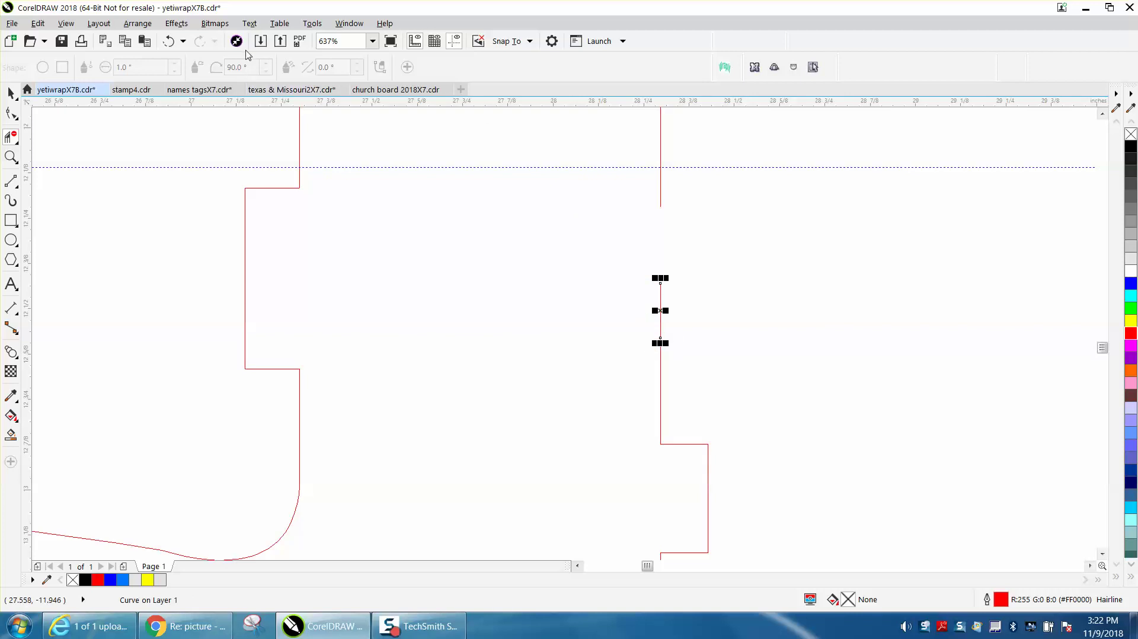
{"action": "left_click", "coordinate": [169, 41]}
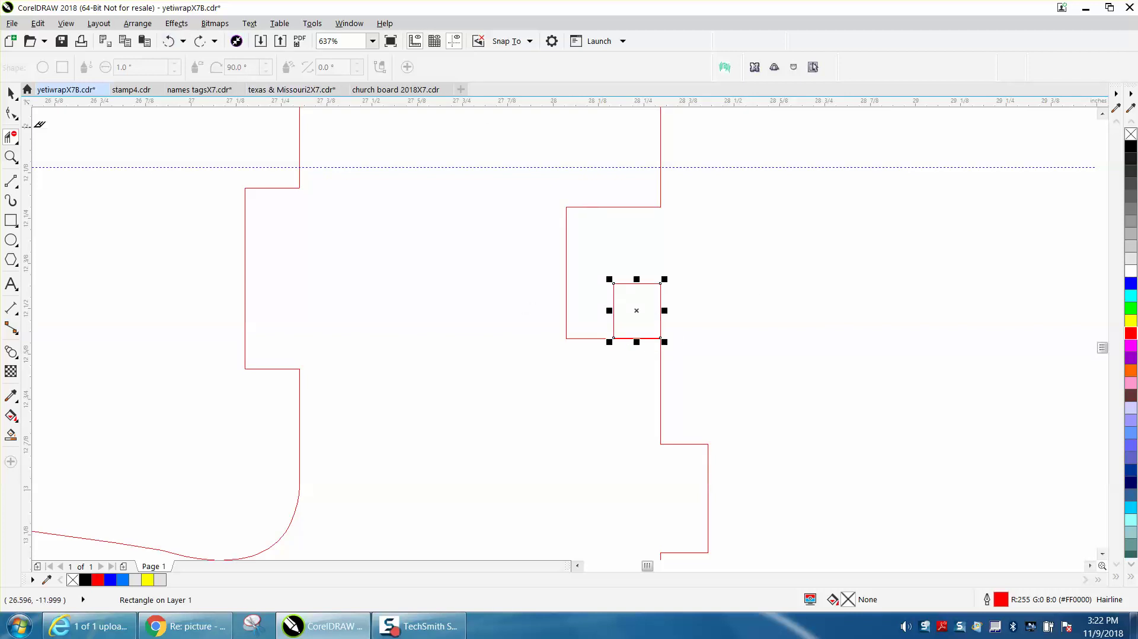
- Align the smaller rectangle's lower right corner exactly with the larger rectangle's corner so their bottom edges coincide
{"action": "left_click", "coordinate": [11, 157]}
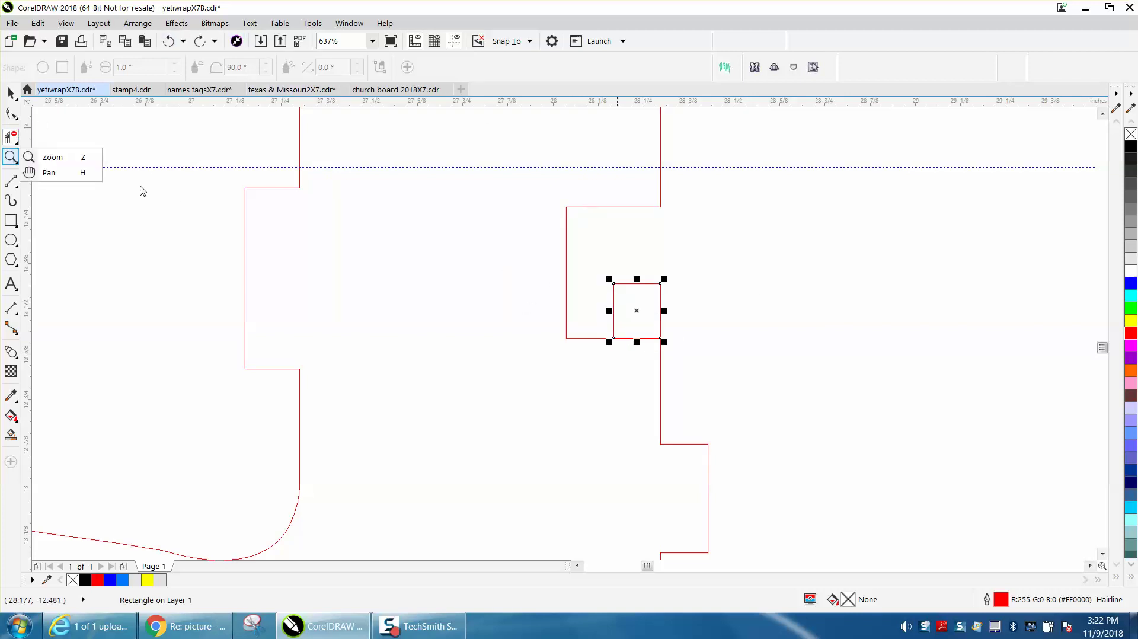
{"action": "left_click", "coordinate": [50, 157]}
{"action": "left_click_drag", "start_coordinate": [602, 281], "coordinate": [734, 356]}
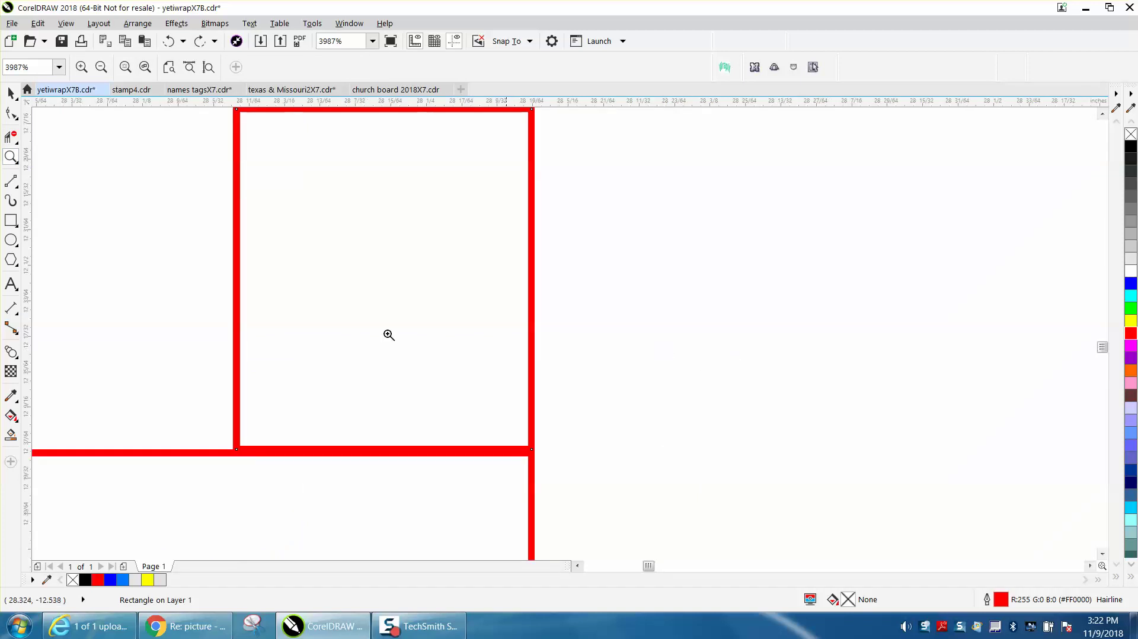
{"action": "left_click", "coordinate": [10, 93]}
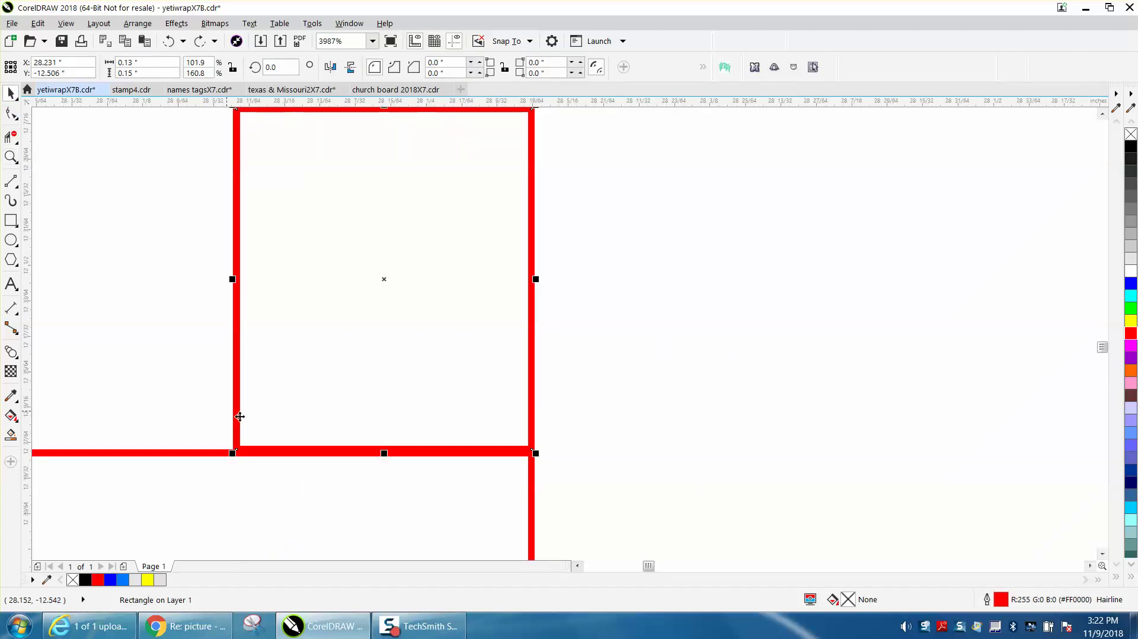
{"action": "mouse_move", "coordinate": [533, 453]}
{"action": "left_mouse_down"}
{"action": "mouse_move", "coordinate": [526, 467]}
{"action": "mouse_move", "coordinate": [529, 452]}
{"action": "left_mouse_up"}
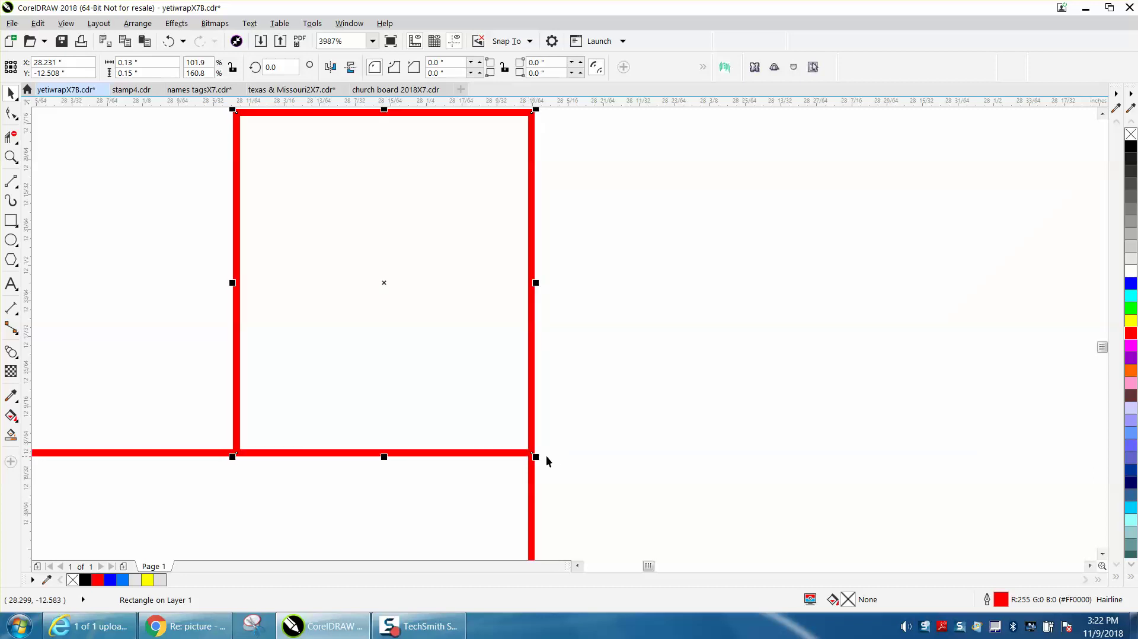
- Delete the coinciding bottom edges of the two rectangles to open the slot of the hook-shaped catch
{"action": "left_click", "coordinate": [10, 137]}
{"action": "left_click_drag", "start_coordinate": [313, 393], "coordinate": [348, 469]}
{"action": "scroll", "coordinate": [348, 468], "scroll_direction": "down", "scroll_amount": 3}
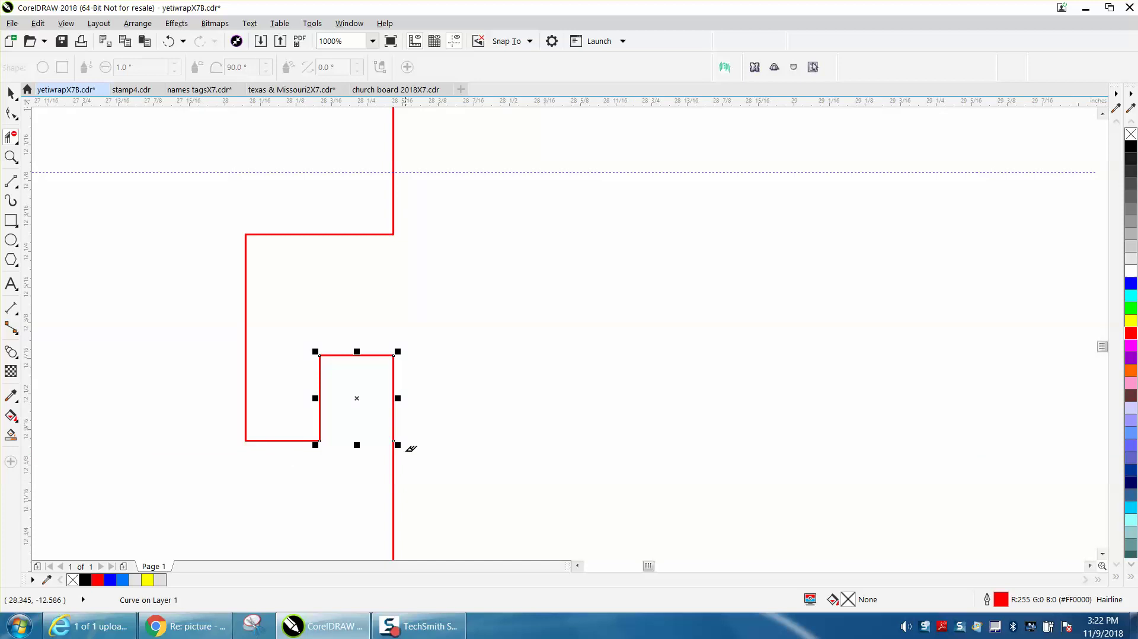
- Examine the hook-shaped catch on the arched side panel against the notched flap and the rest of the box layout
{"action": "left_click", "coordinate": [10, 93]}
{"action": "left_click", "coordinate": [170, 185]}
{"action": "scroll", "coordinate": [325, 399], "scroll_direction": "down", "scroll_amount": 2}
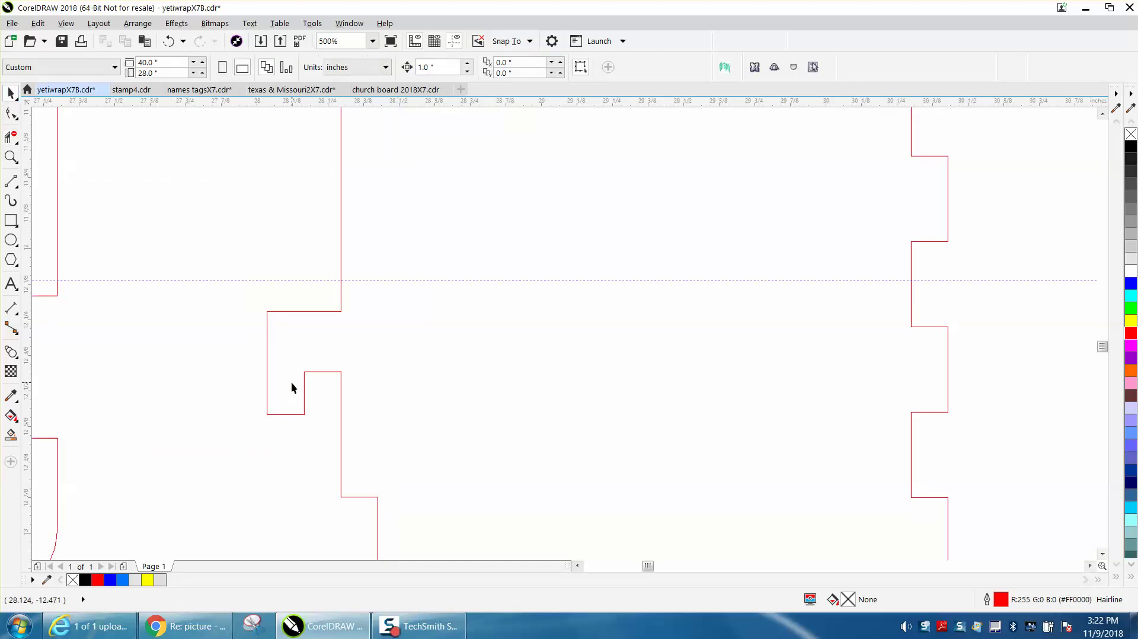
{"action": "scroll", "coordinate": [89, 361], "scroll_direction": "down", "scroll_amount": 1}
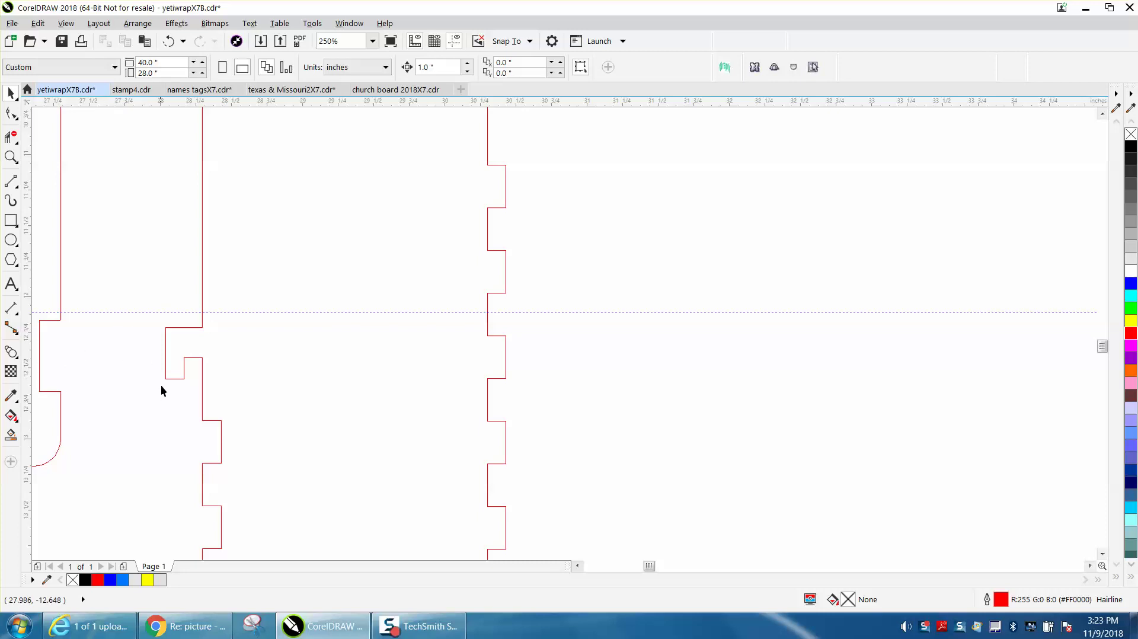
{"action": "scroll", "coordinate": [271, 377], "scroll_direction": "down", "scroll_amount": 1}
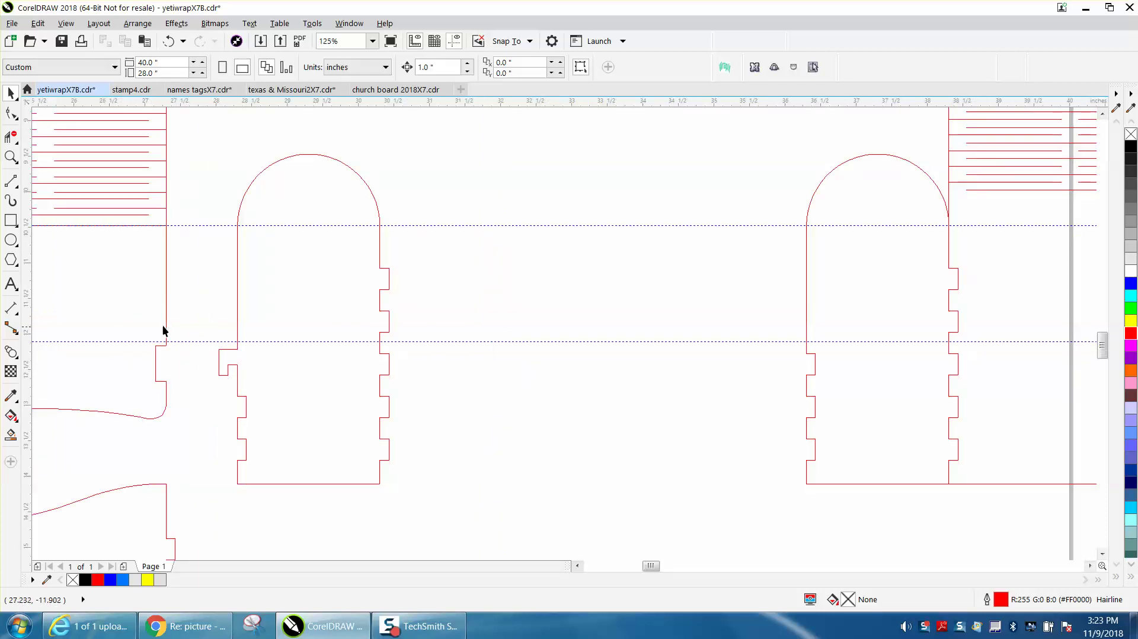
{"action": "scroll", "coordinate": [162, 247], "scroll_direction": "down", "scroll_amount": 1}
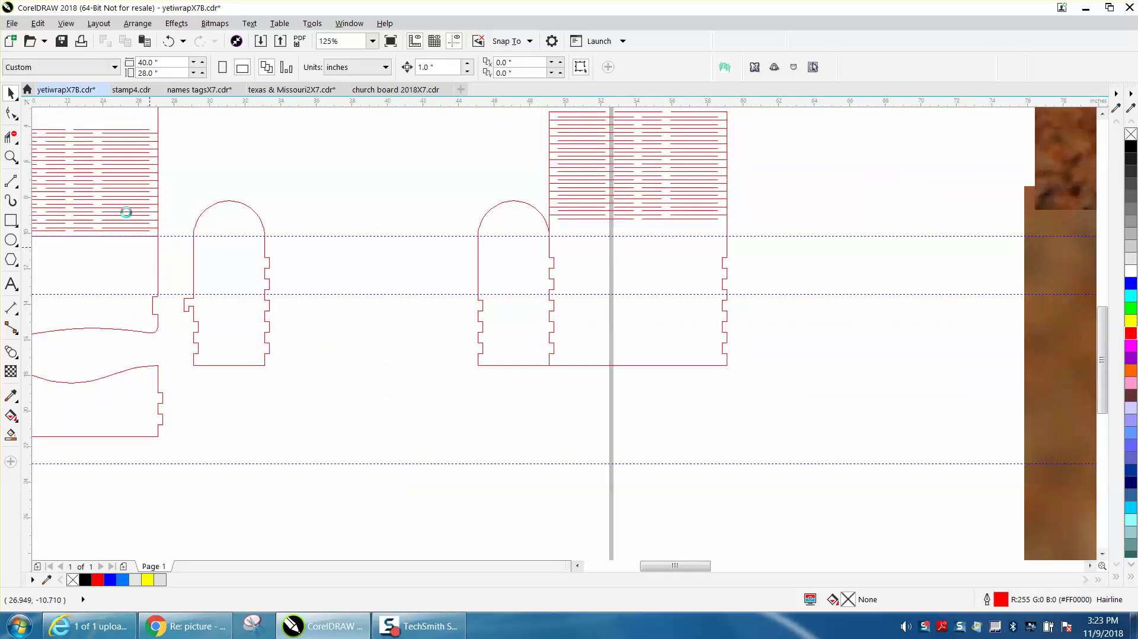
{"action": "scroll", "coordinate": [121, 201], "scroll_direction": "down", "scroll_amount": 1}
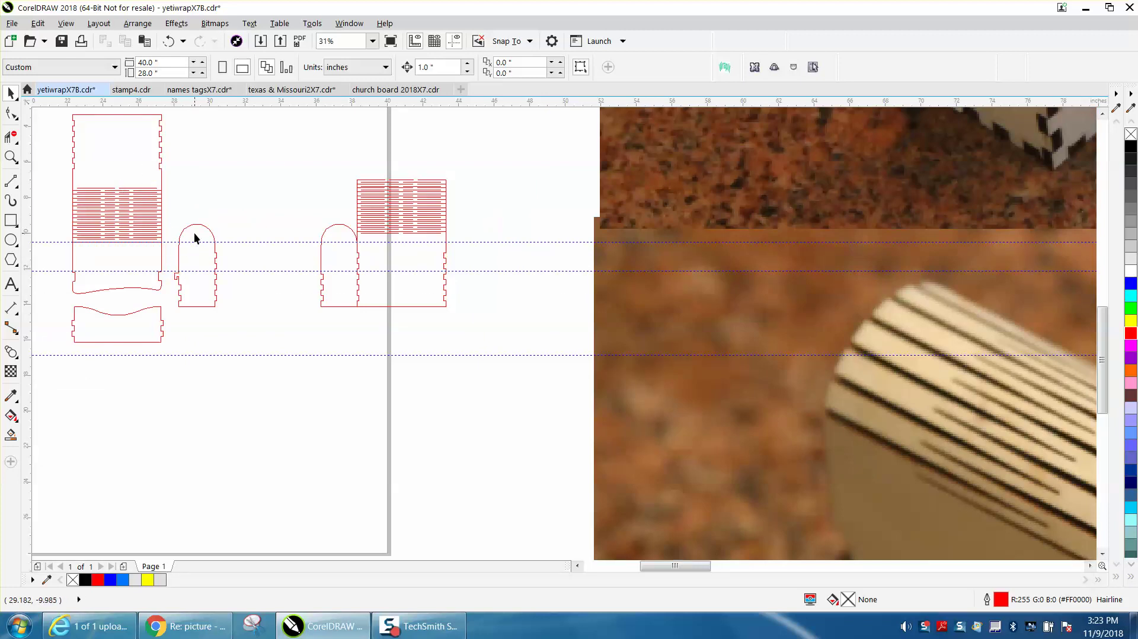
{"action": "left_click_drag", "start_coordinate": [193, 318], "coordinate": [237, 319]}
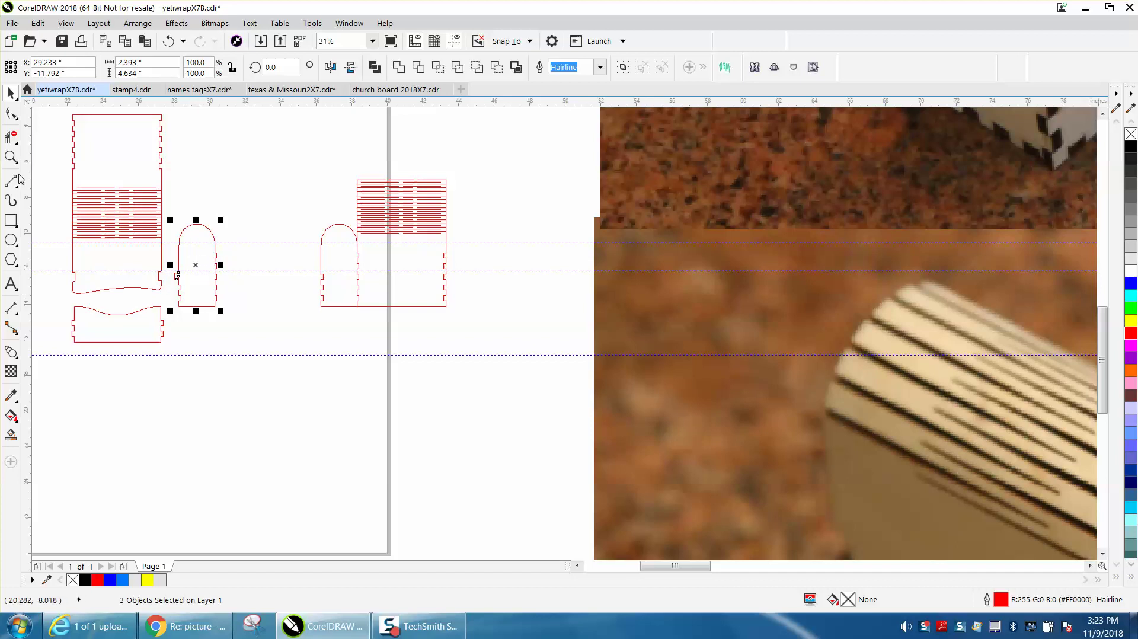
{"action": "left_click", "coordinate": [11, 157]}
{"action": "left_click_drag", "start_coordinate": [174, 228], "coordinate": [283, 319]}
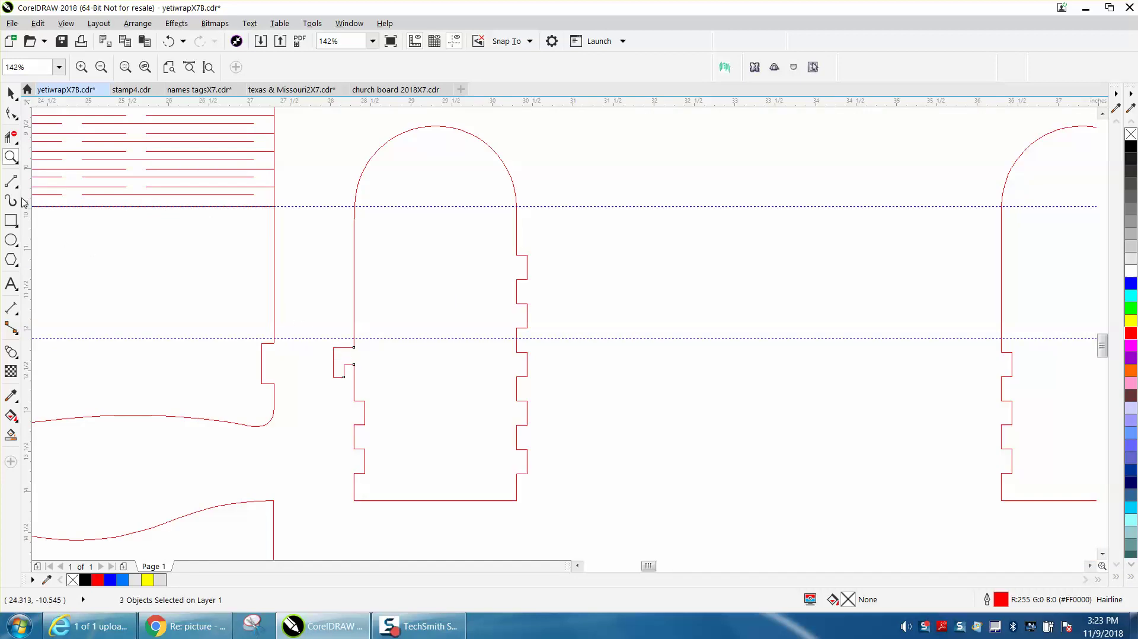
- Measure the hook slot's width with a parallel dimension and delete the dimension
{"action": "left_click", "coordinate": [12, 308]}
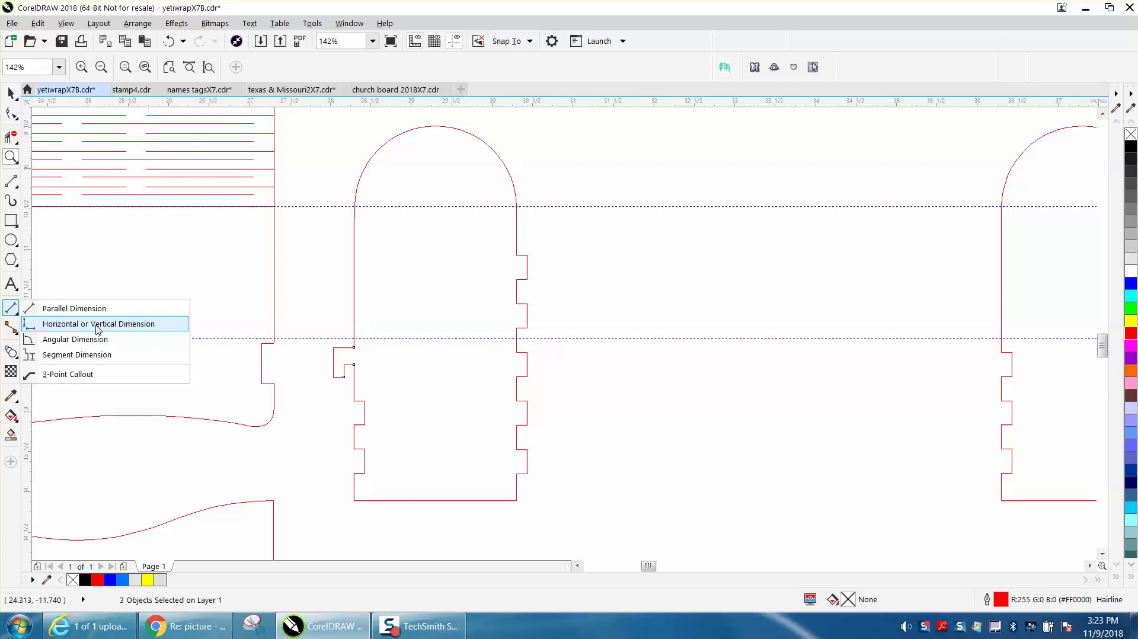
{"action": "left_click", "coordinate": [89, 309]}
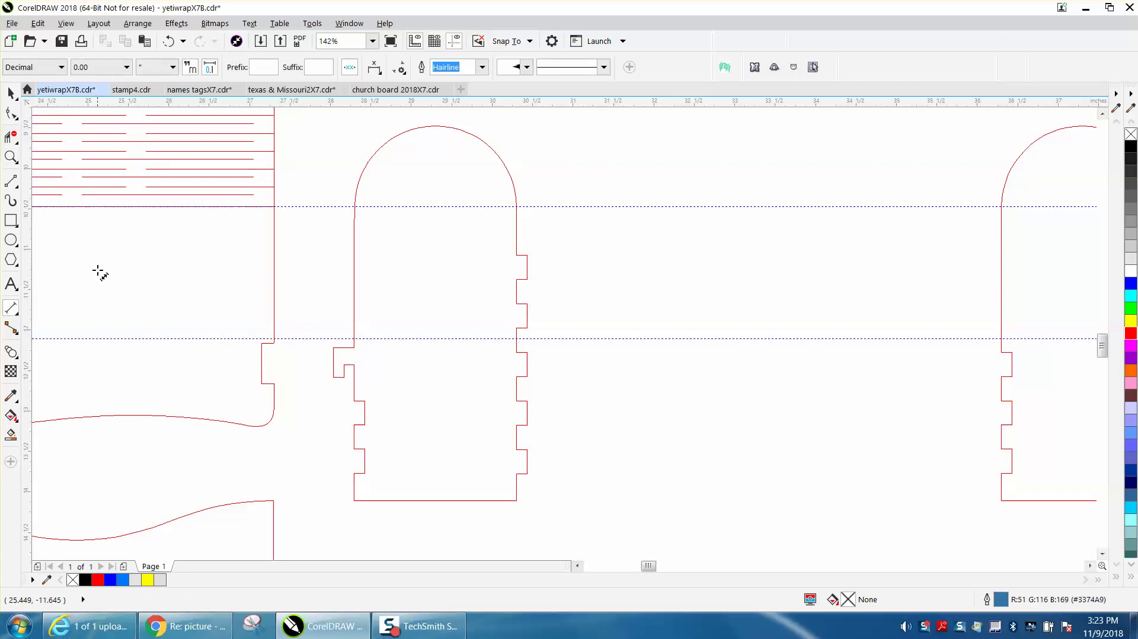
{"action": "left_click", "coordinate": [11, 157]}
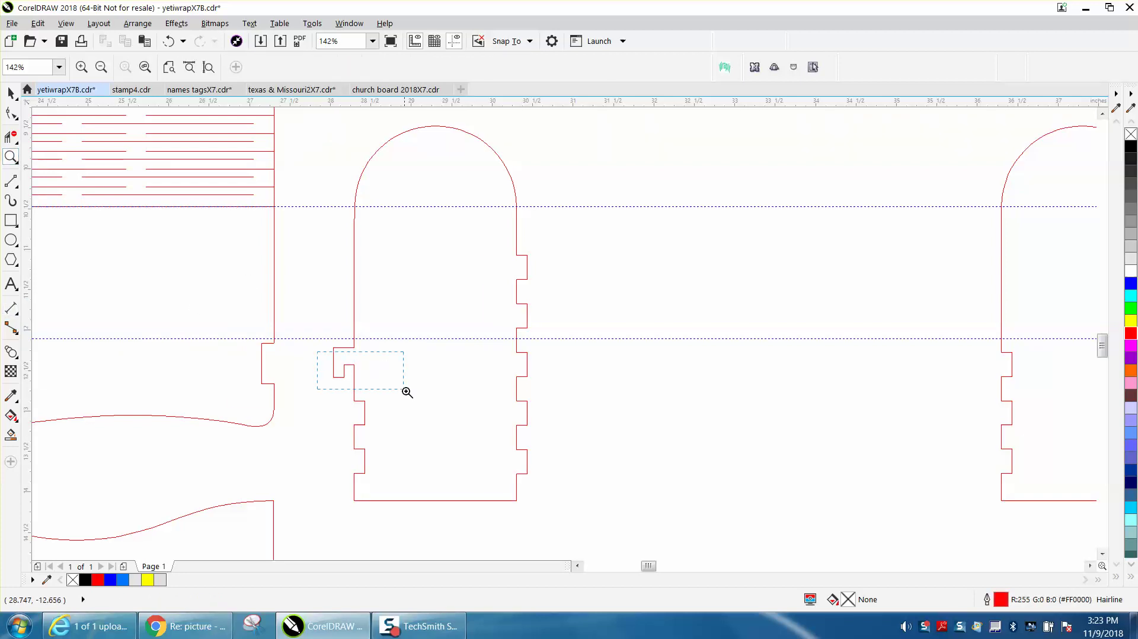
{"action": "left_click_drag", "start_coordinate": [362, 379], "coordinate": [405, 389]}
{"action": "left_click", "coordinate": [11, 308]}
{"action": "left_click_drag", "start_coordinate": [357, 261], "coordinate": [480, 261]}
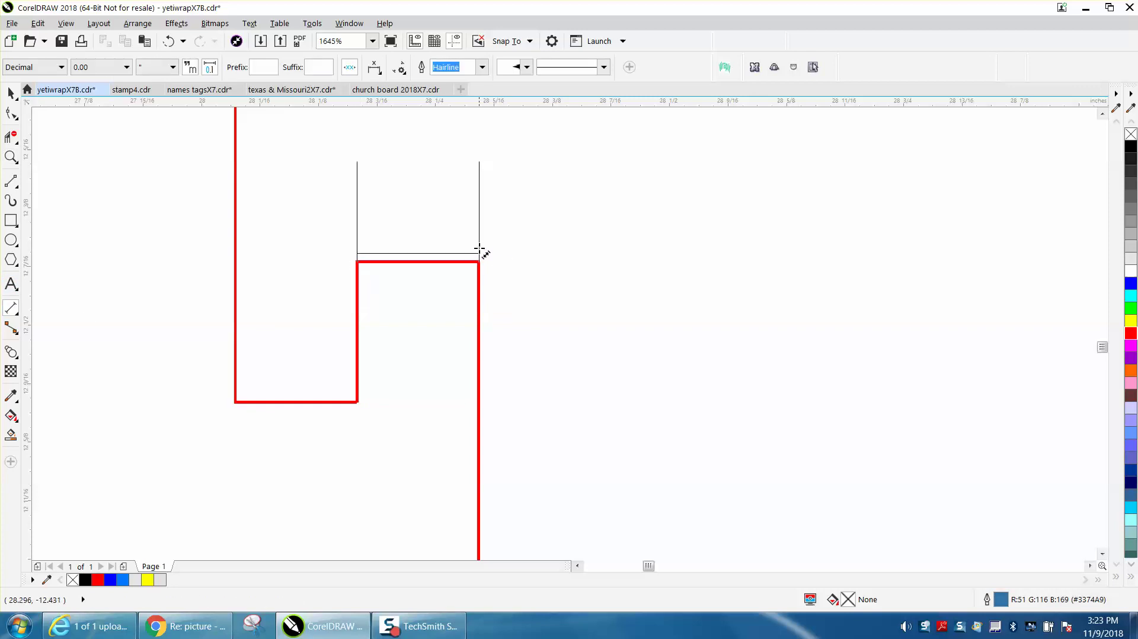
{"action": "left_click", "coordinate": [481, 240]}
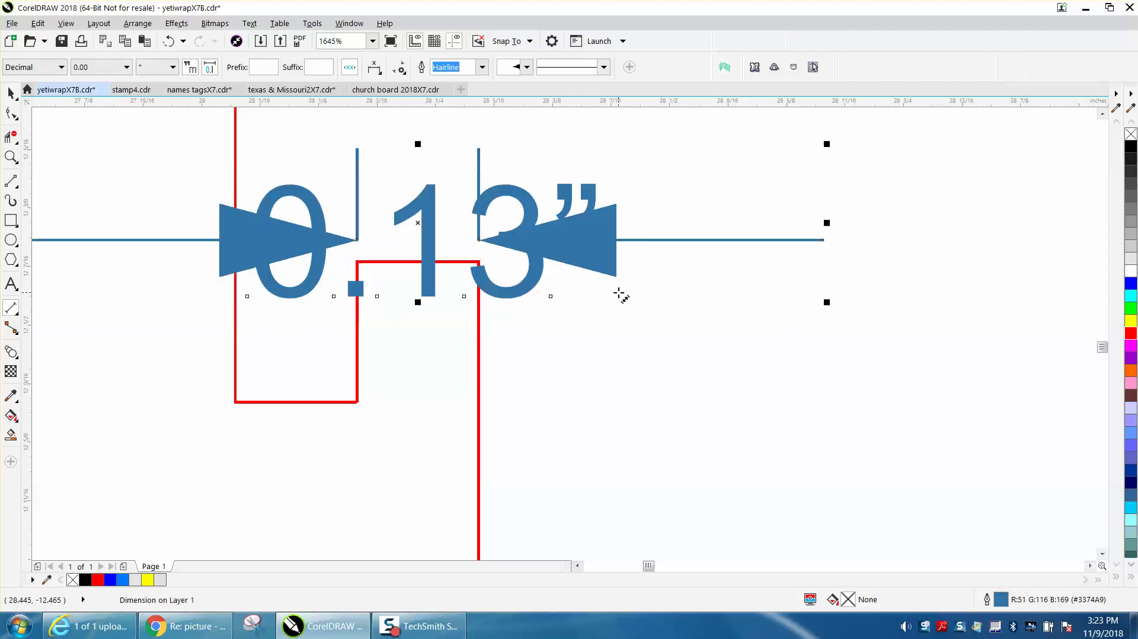
{"action": "key", "text": "Delete"}
- Widen the hook's slot by nudging the two nodes of its outer edge 0.01 inch left, and trim the leftover stub
{"action": "key", "text": "space"}
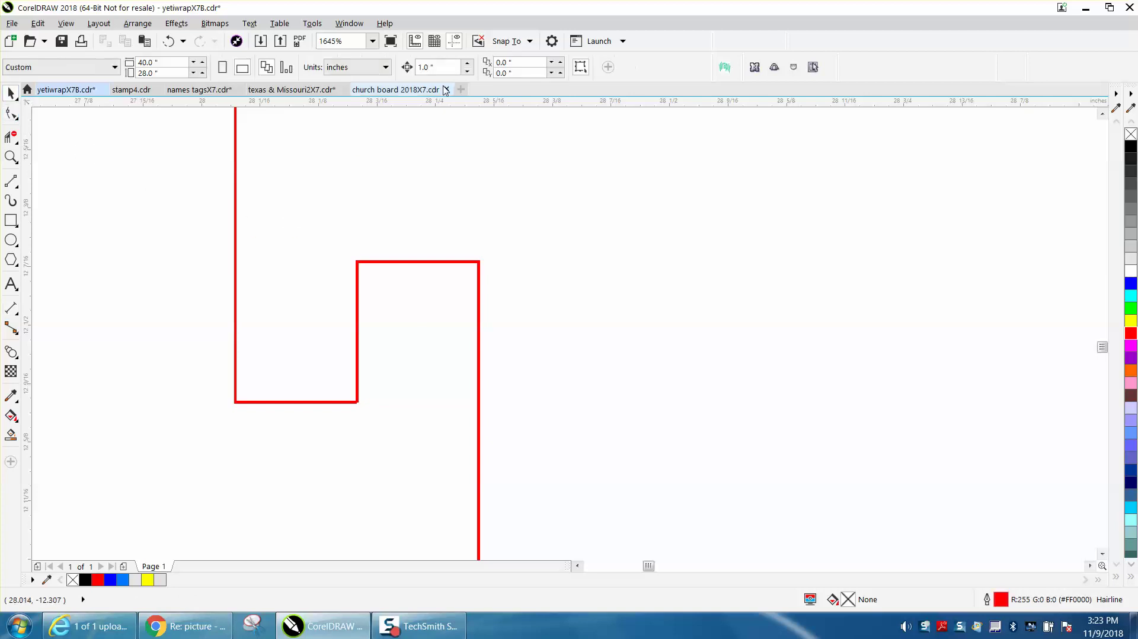
{"action": "key", "text": "BackSpace"}
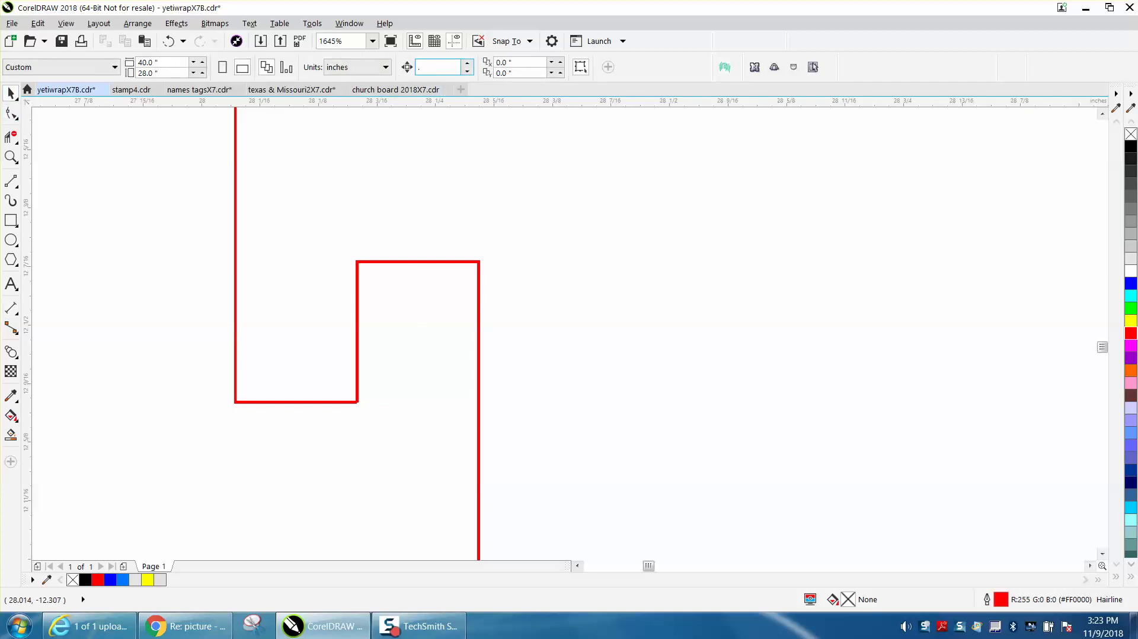
{"action": "key", "text": "Return"}
{"action": "double_click", "coordinate": [362, 265]}
{"action": "left_click_drag", "start_coordinate": [346, 266], "coordinate": [361, 415]}
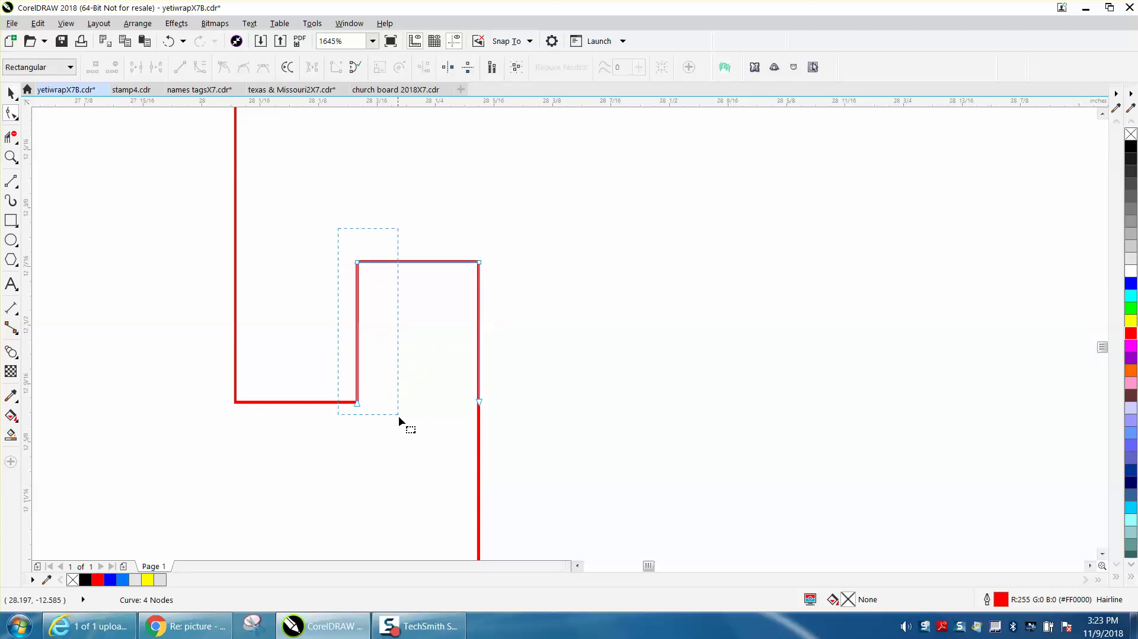
{"action": "left_click_drag", "start_coordinate": [423, 432], "coordinate": [425, 432]}
{"action": "key", "text": "Left"}
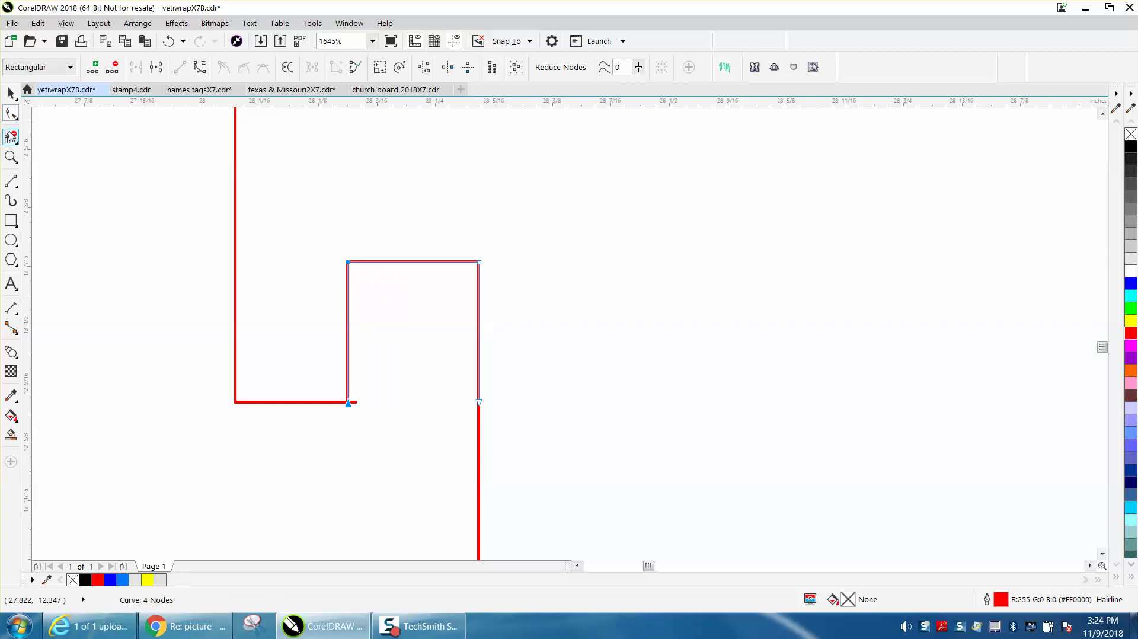
{"action": "left_click", "coordinate": [11, 137]}
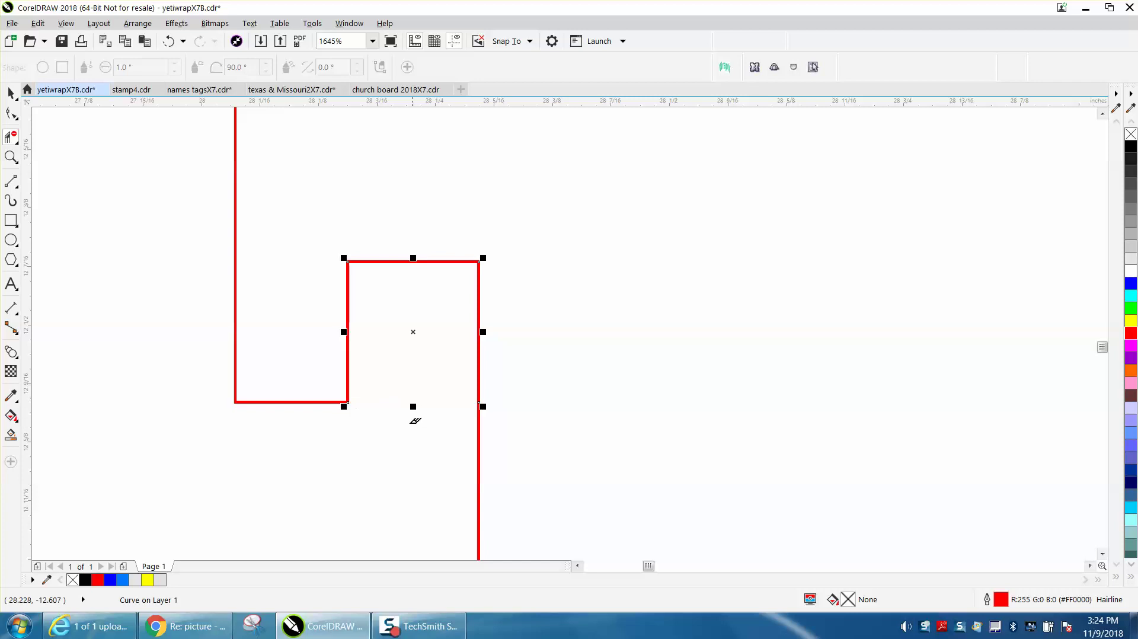
{"action": "scroll", "coordinate": [244, 193], "scroll_direction": "down", "scroll_amount": 8}
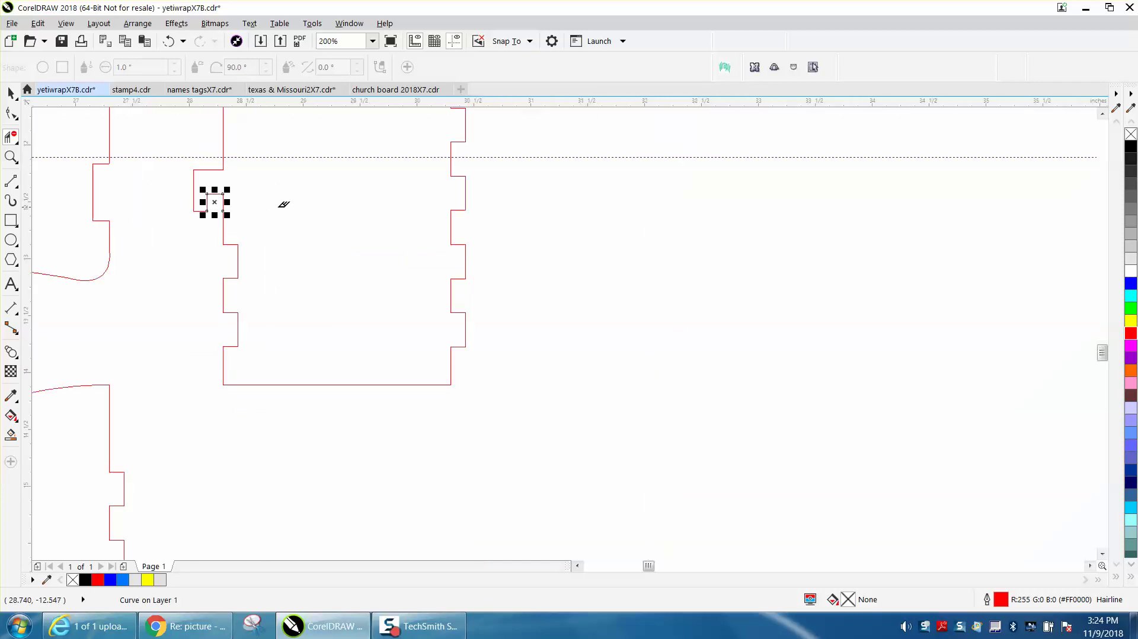
- Smart Fill the arched side panel, including its hook, with black and no outline
{"action": "left_click", "coordinate": [10, 92]}
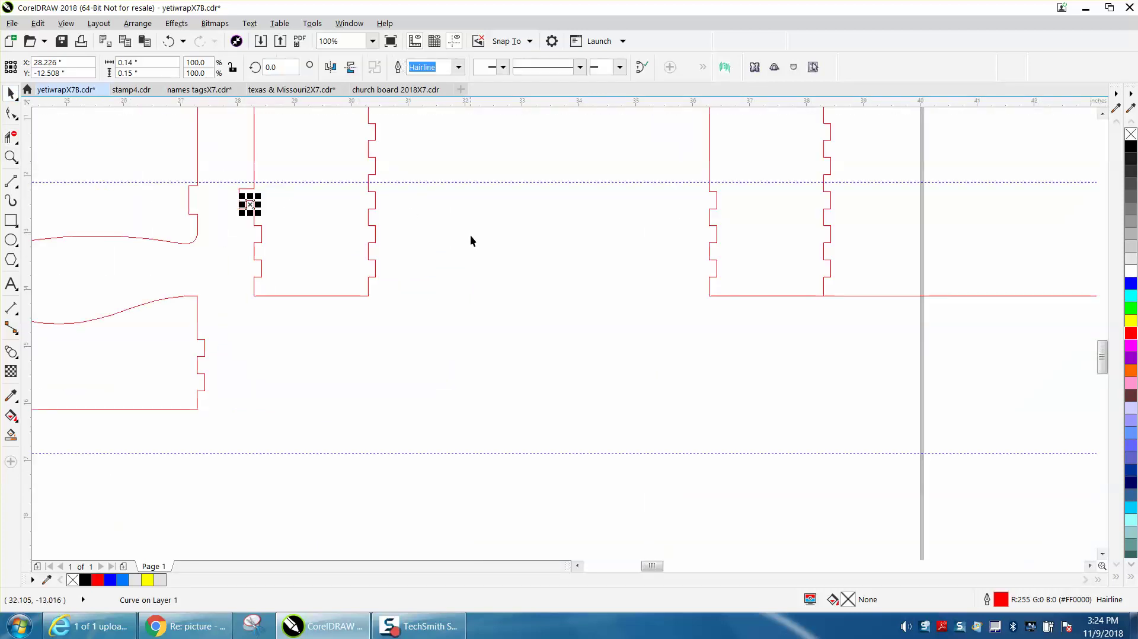
{"action": "left_click_drag", "start_coordinate": [1102, 361], "coordinate": [1102, 346]}
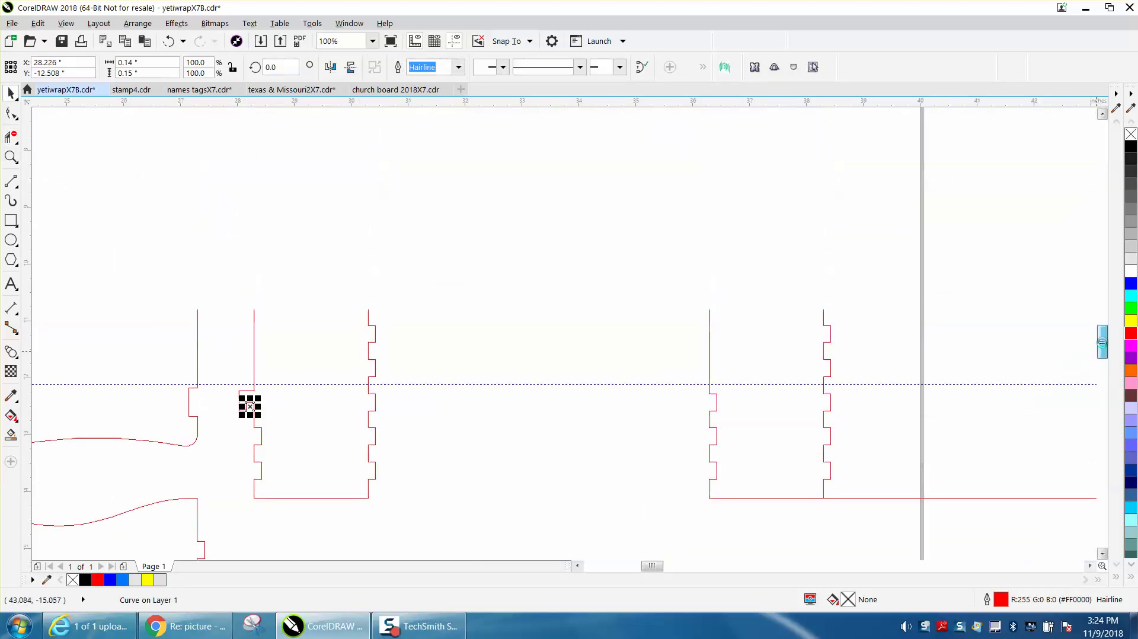
{"action": "left_click", "coordinate": [11, 434]}
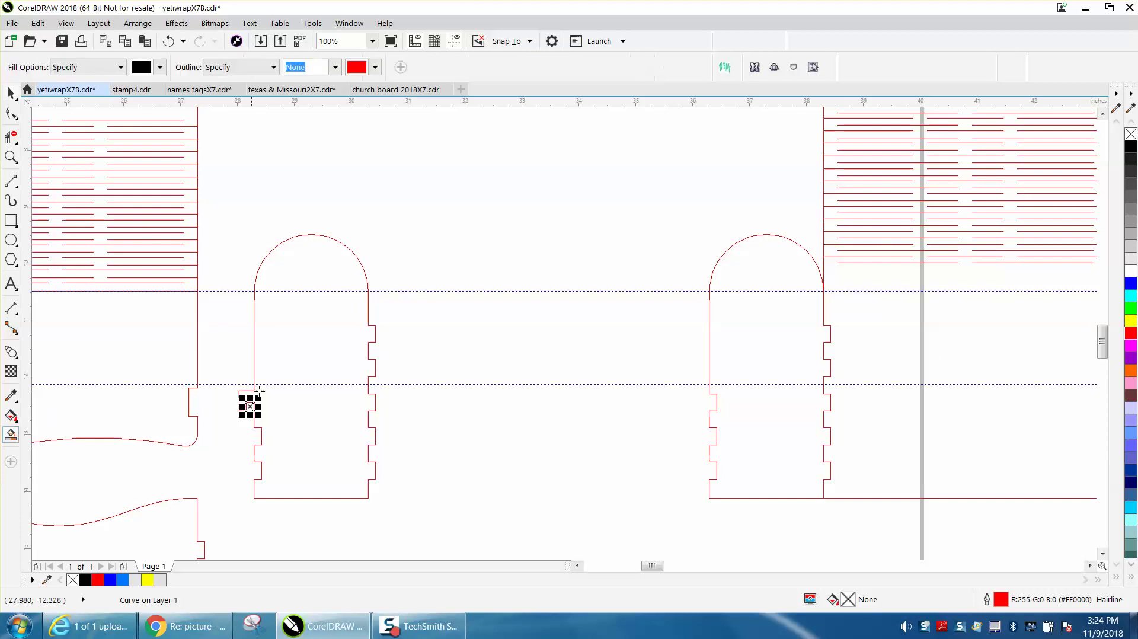
{"action": "left_click", "coordinate": [300, 375]}
{"action": "left_click", "coordinate": [10, 94]}
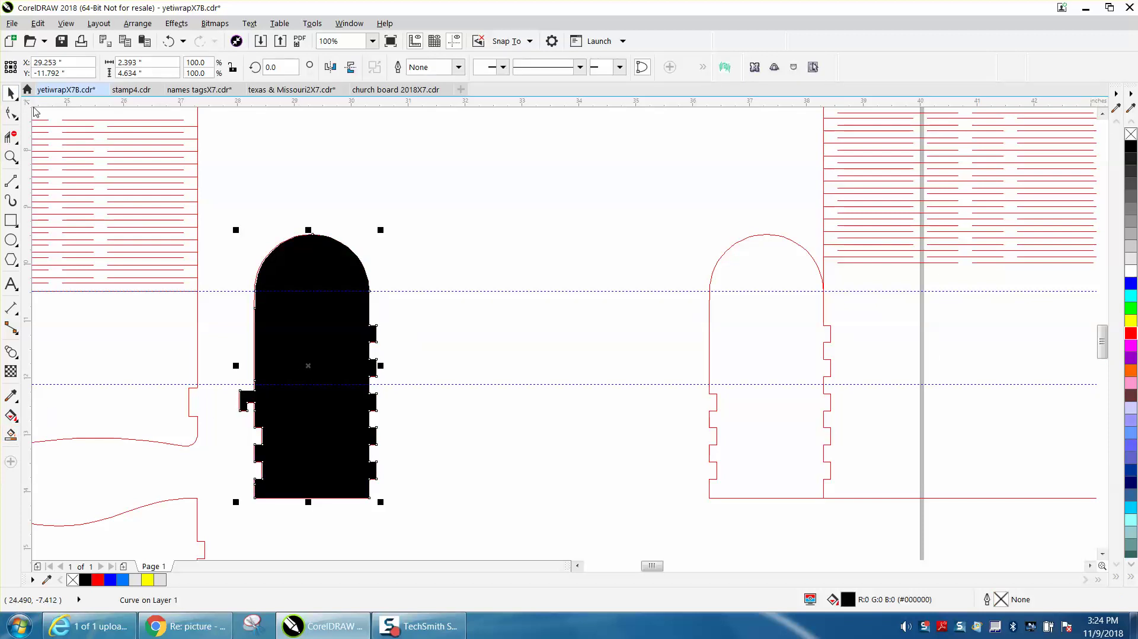
- Set the nudge distance to 2 inches and move the black-filled panel shape 4 inches right into the empty space
{"action": "left_click", "coordinate": [376, 112]}
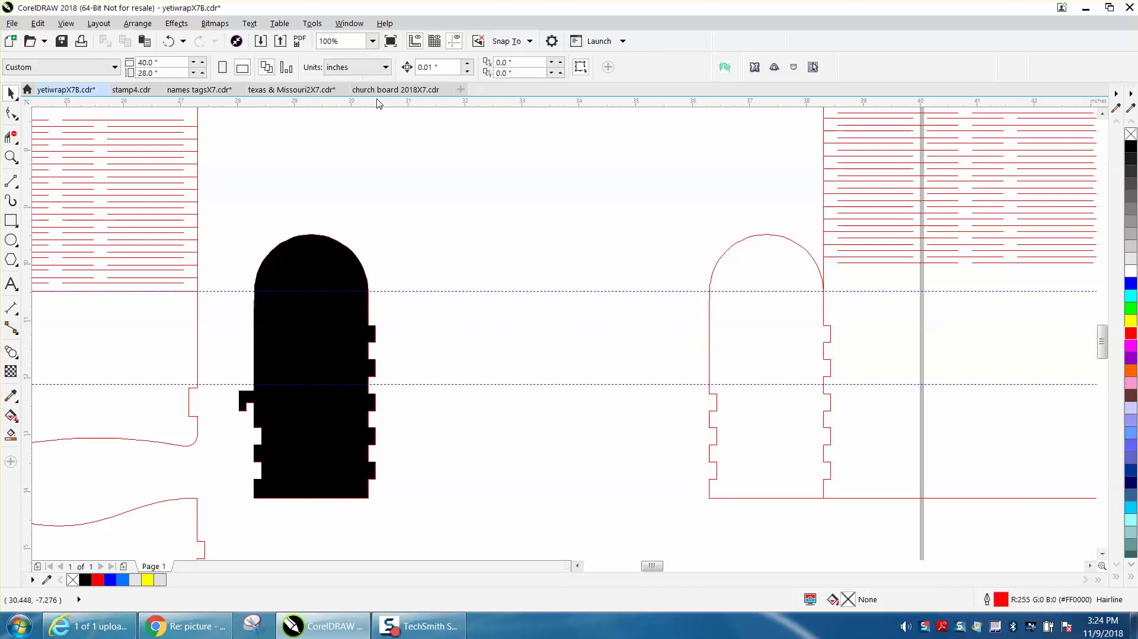
{"action": "left_click_drag", "start_coordinate": [436, 67], "coordinate": [391, 67]}
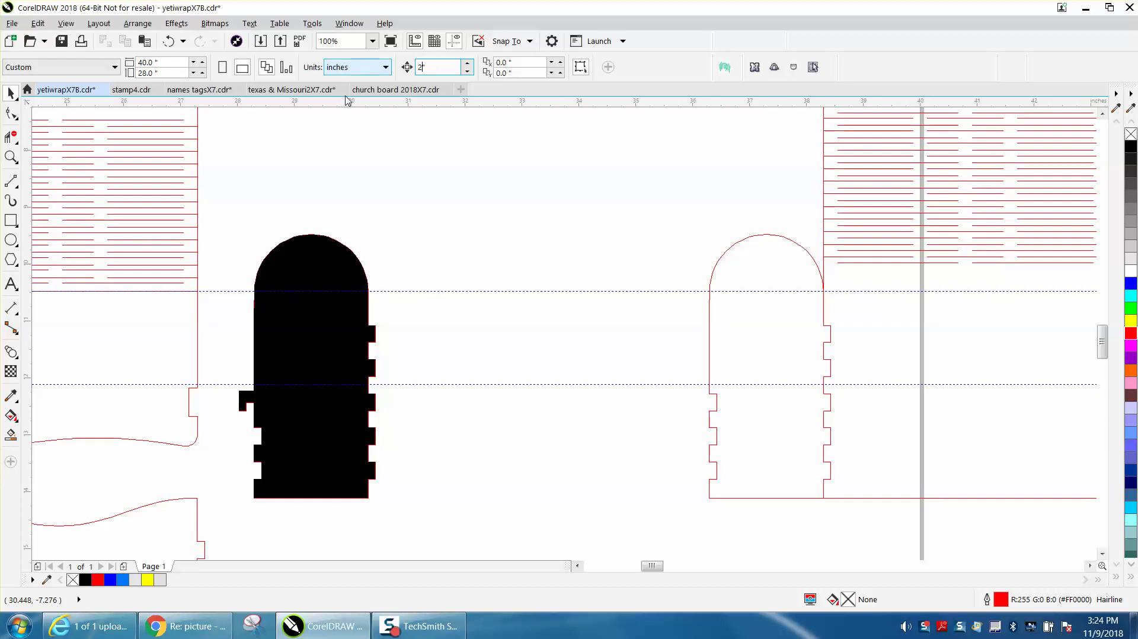
{"action": "left_click", "coordinate": [338, 274]}
{"action": "key", "text": "Right"}
{"action": "key", "text": "Right"}
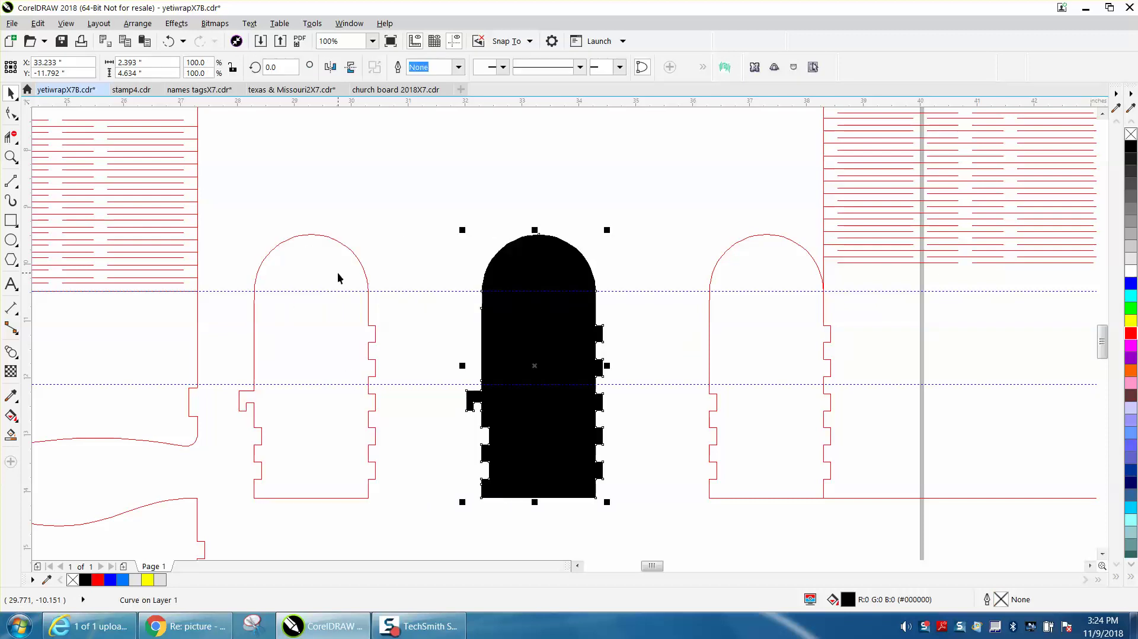
- Give the black-filled panel no fill and a red outline, and delete the original hooked panel with its leftover hook pieces
{"action": "left_click", "coordinate": [1131, 134]}
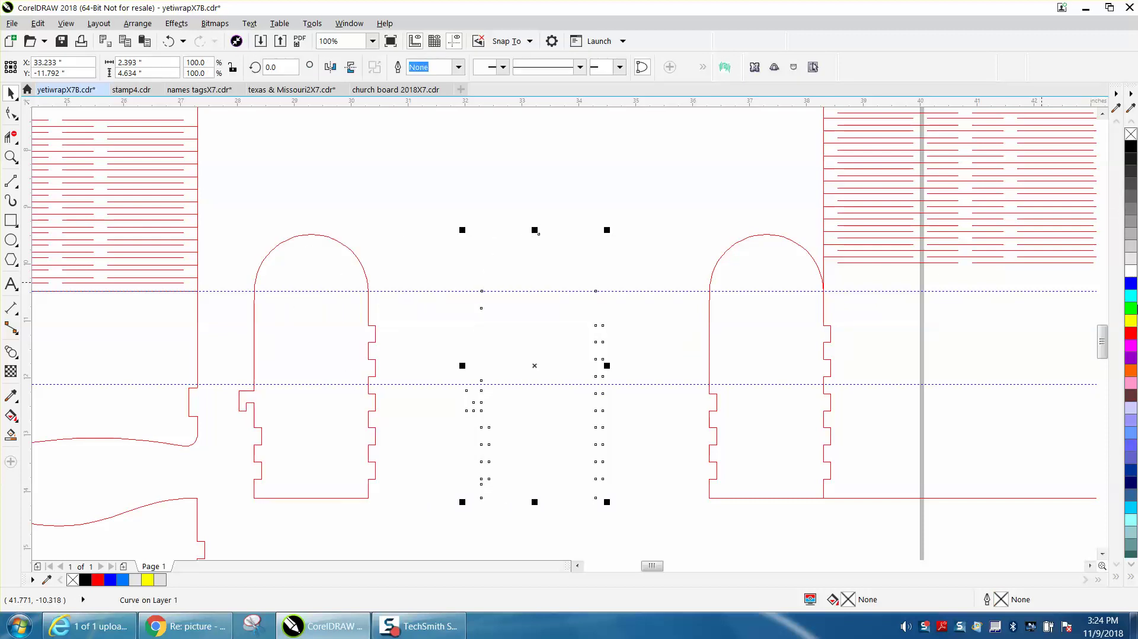
{"action": "right_click", "coordinate": [1131, 333]}
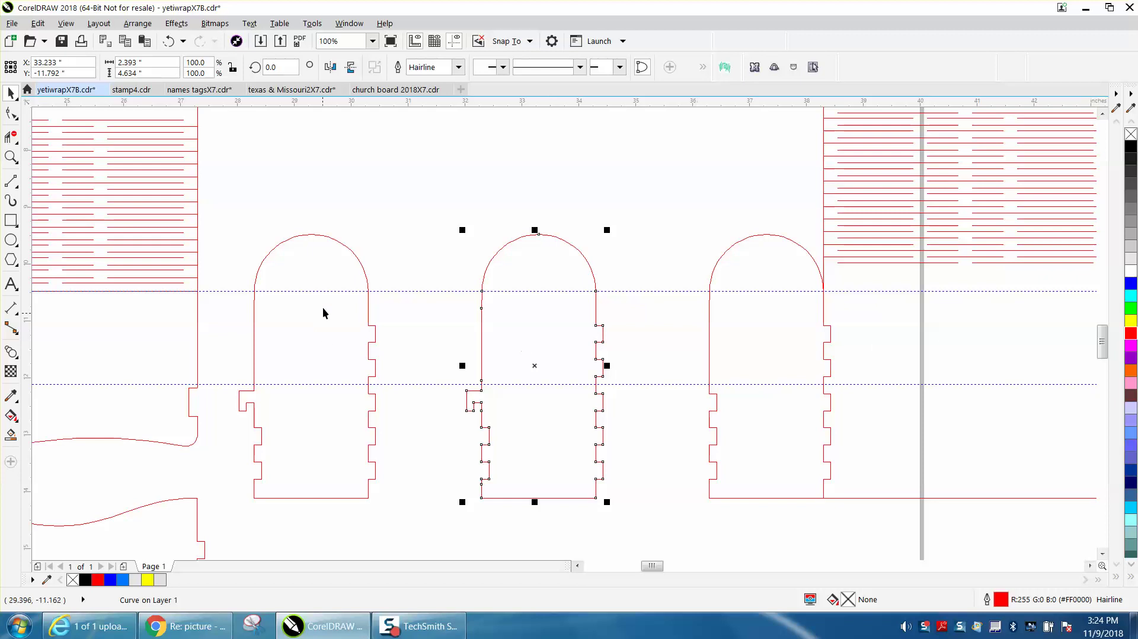
{"action": "left_click", "coordinate": [325, 236]}
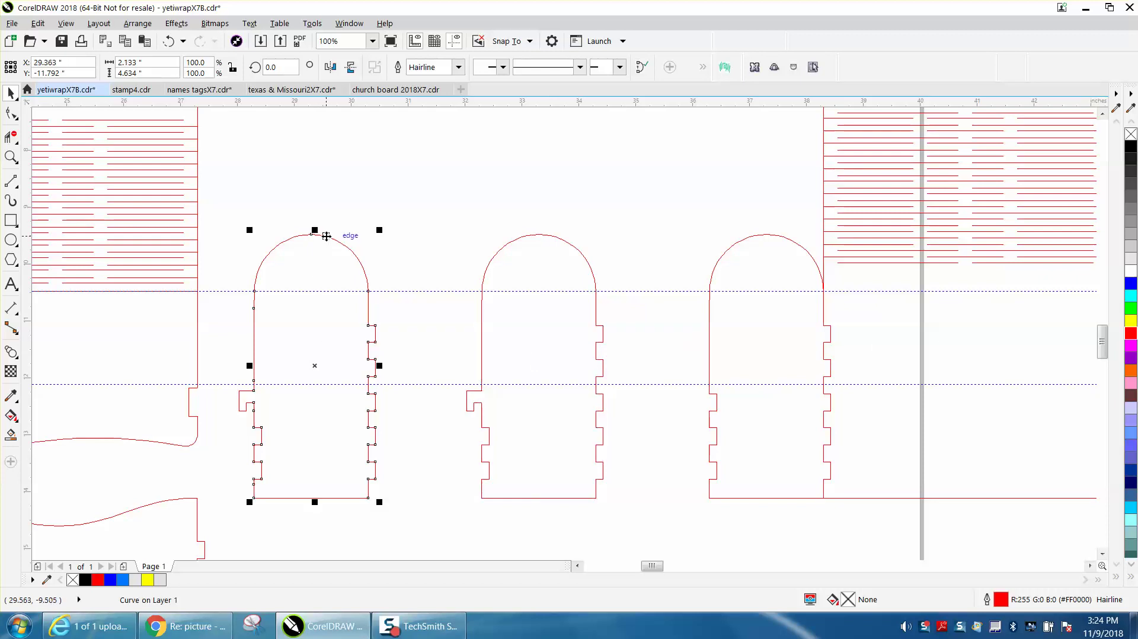
{"action": "key", "text": "Delete"}
{"action": "left_click_drag", "start_coordinate": [224, 272], "coordinate": [298, 438]}
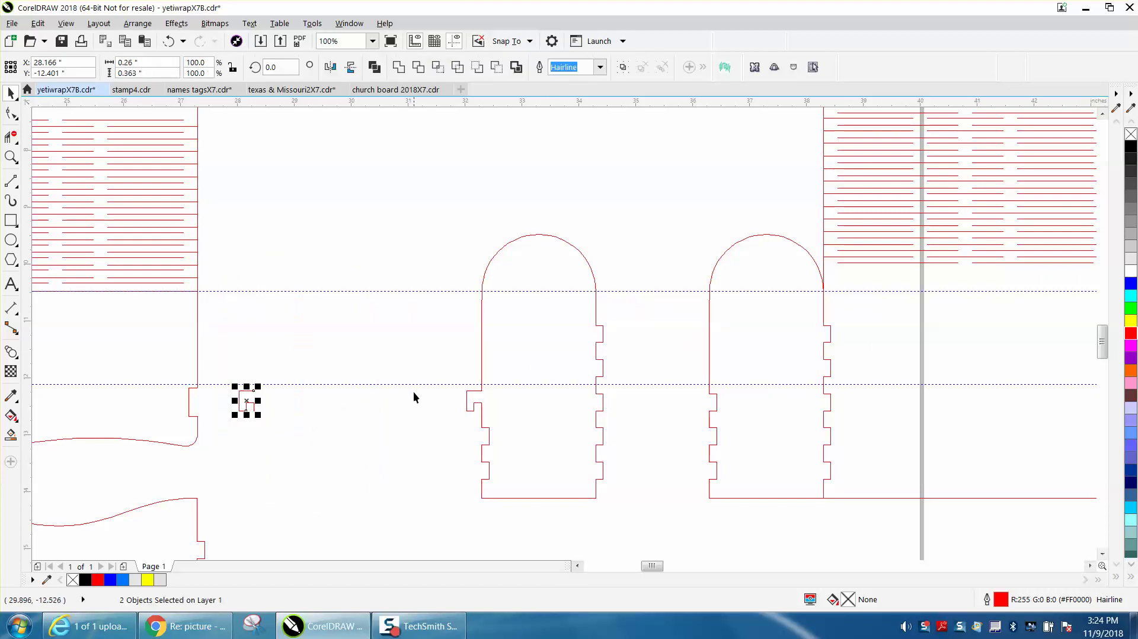
{"action": "key", "text": "Delete"}
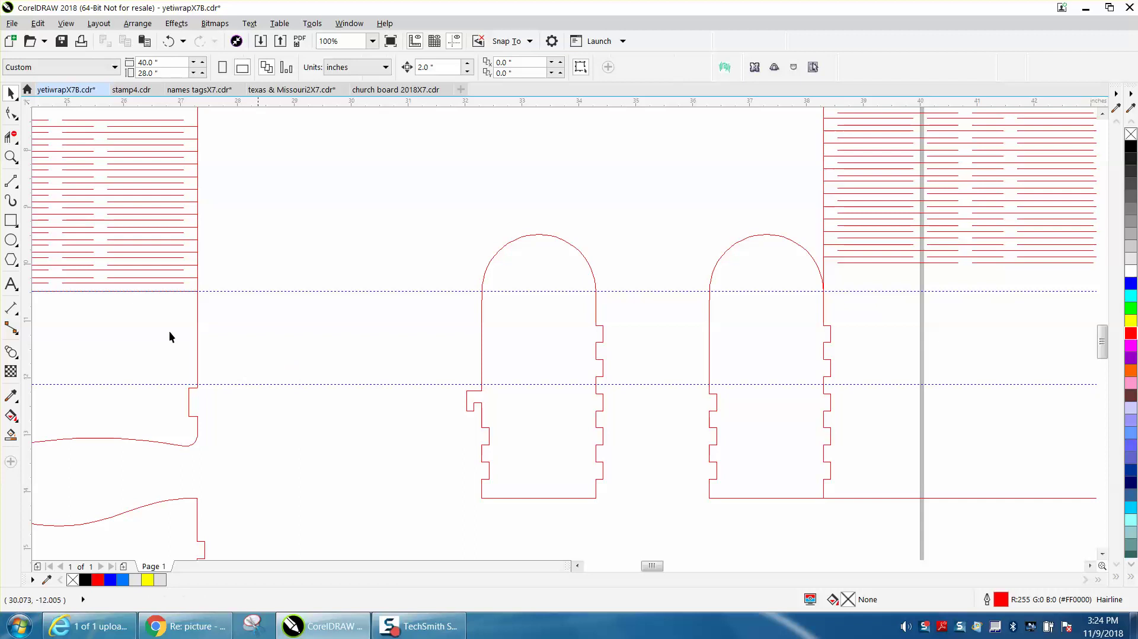
- Convert the bottom edge of the panel's hook to a curve and bow it downward into a rounded tip
{"action": "left_click", "coordinate": [13, 161]}
{"action": "left_click_drag", "start_coordinate": [432, 376], "coordinate": [517, 423]}
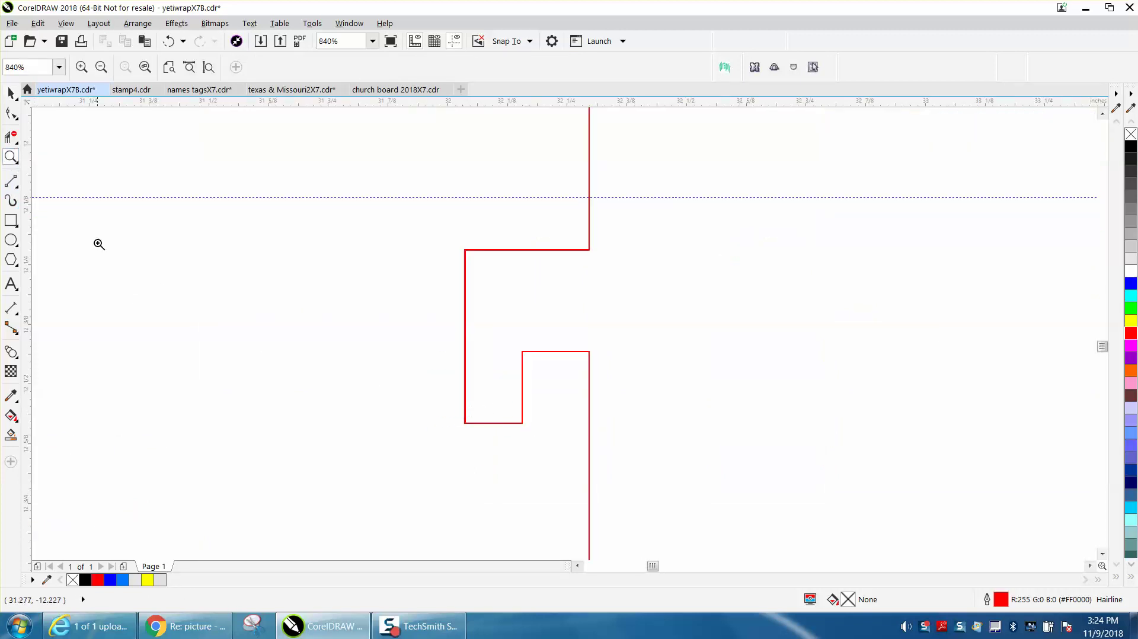
{"action": "left_click", "coordinate": [10, 113]}
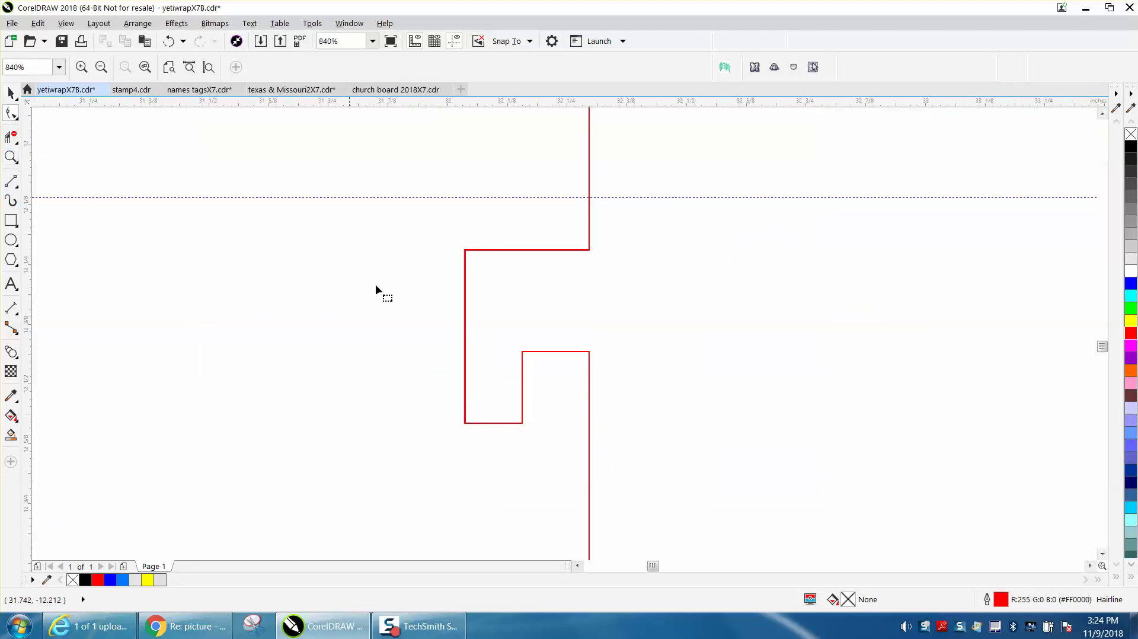
{"action": "left_click", "coordinate": [504, 423]}
{"action": "left_click_drag", "start_coordinate": [451, 410], "coordinate": [523, 426]}
{"action": "right_click", "coordinate": [524, 425]}
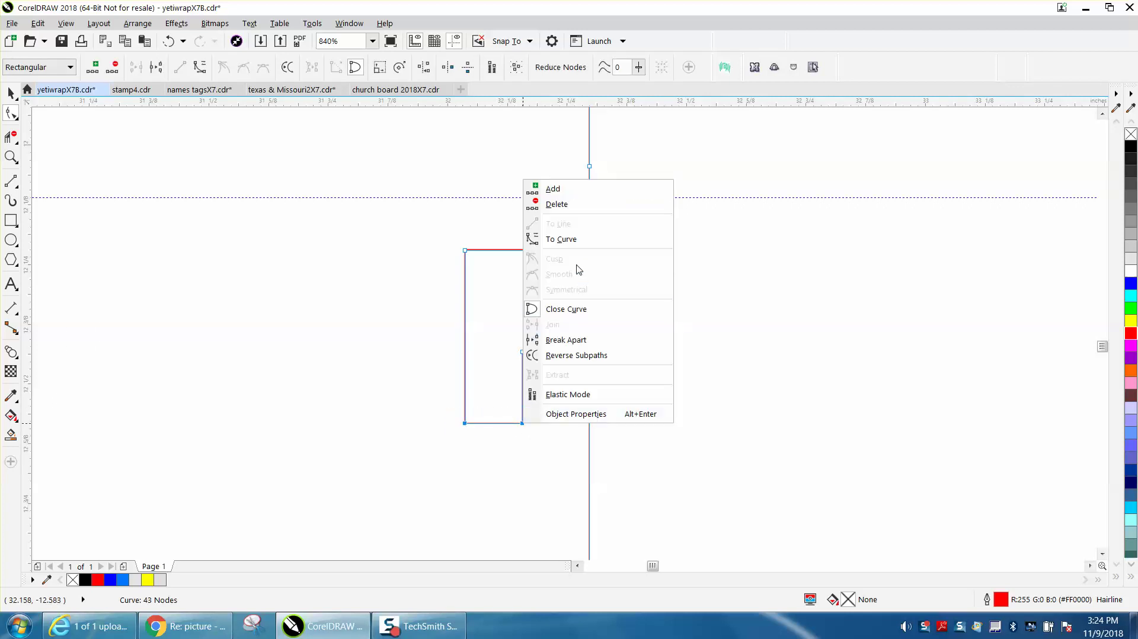
{"action": "left_click", "coordinate": [578, 240]}
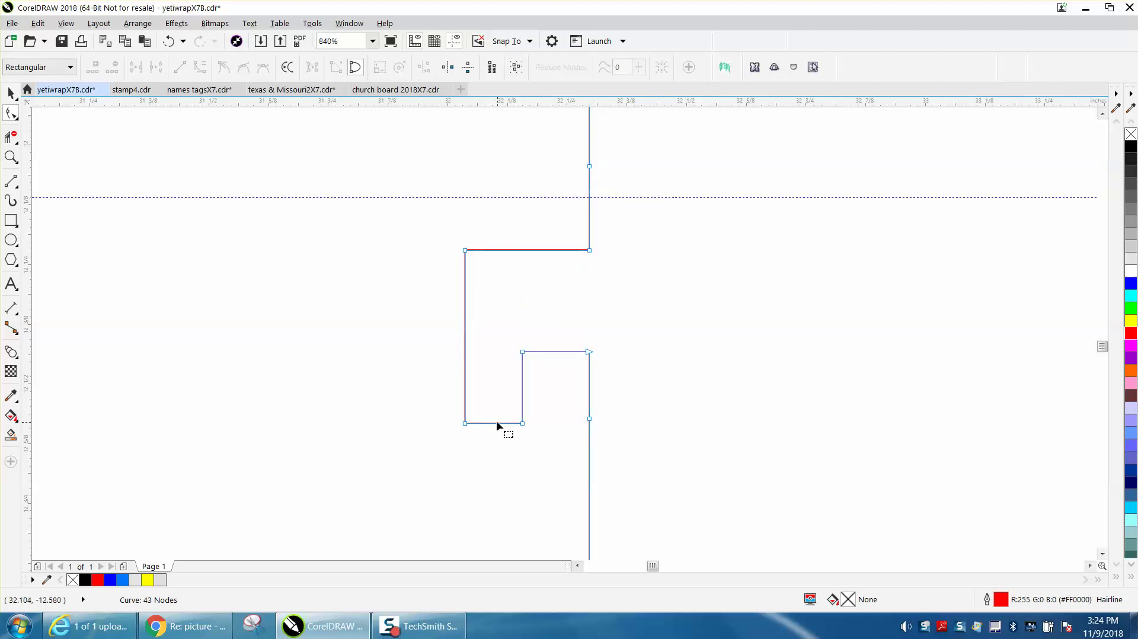
{"action": "left_click_drag", "start_coordinate": [496, 424], "coordinate": [495, 442]}
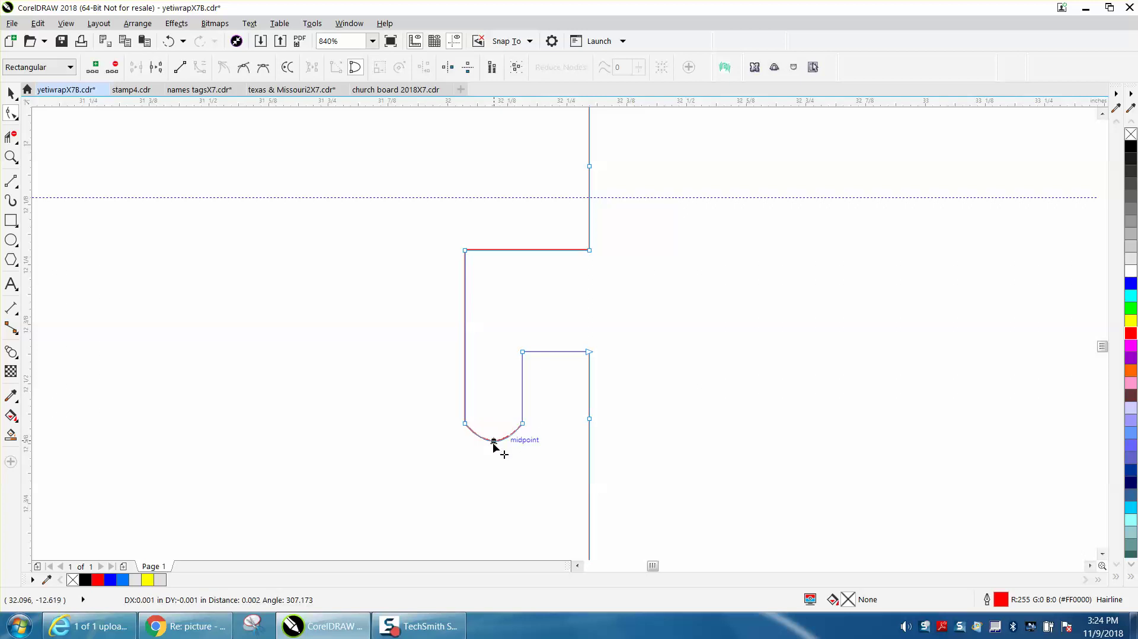
{"action": "left_click", "coordinate": [523, 424]}
{"action": "left_click_drag", "start_coordinate": [504, 450], "coordinate": [478, 452]}
- Move the hooked panel 4 inches left, back toward the slatted wrap piece
{"action": "scroll", "coordinate": [492, 406], "scroll_direction": "down", "scroll_amount": 2}
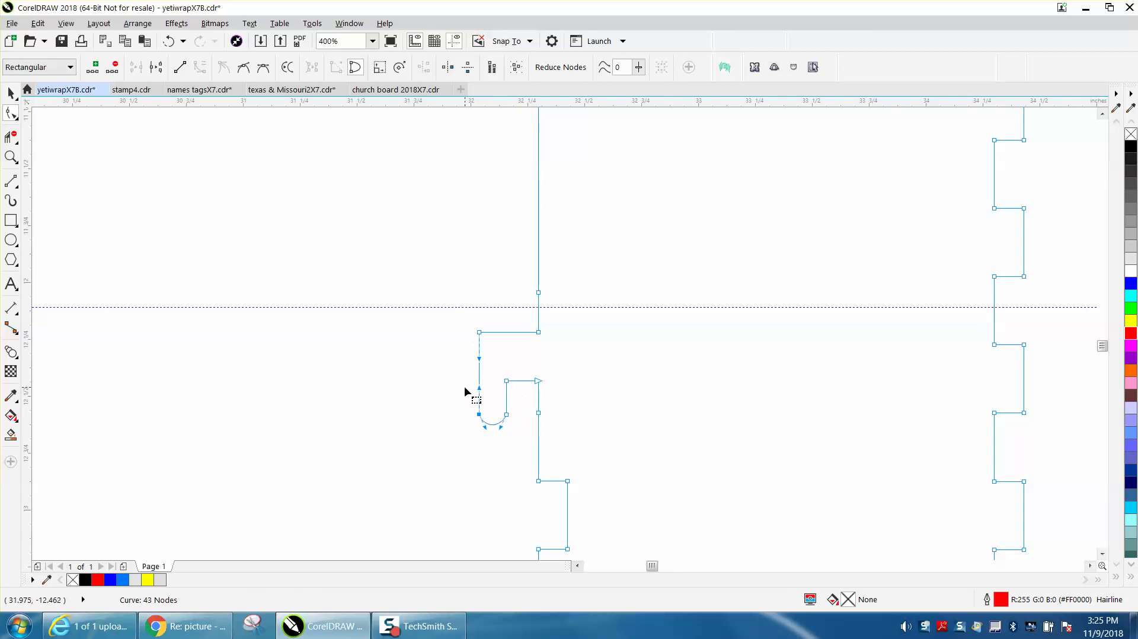
{"action": "scroll", "coordinate": [464, 385], "scroll_direction": "down", "scroll_amount": 2}
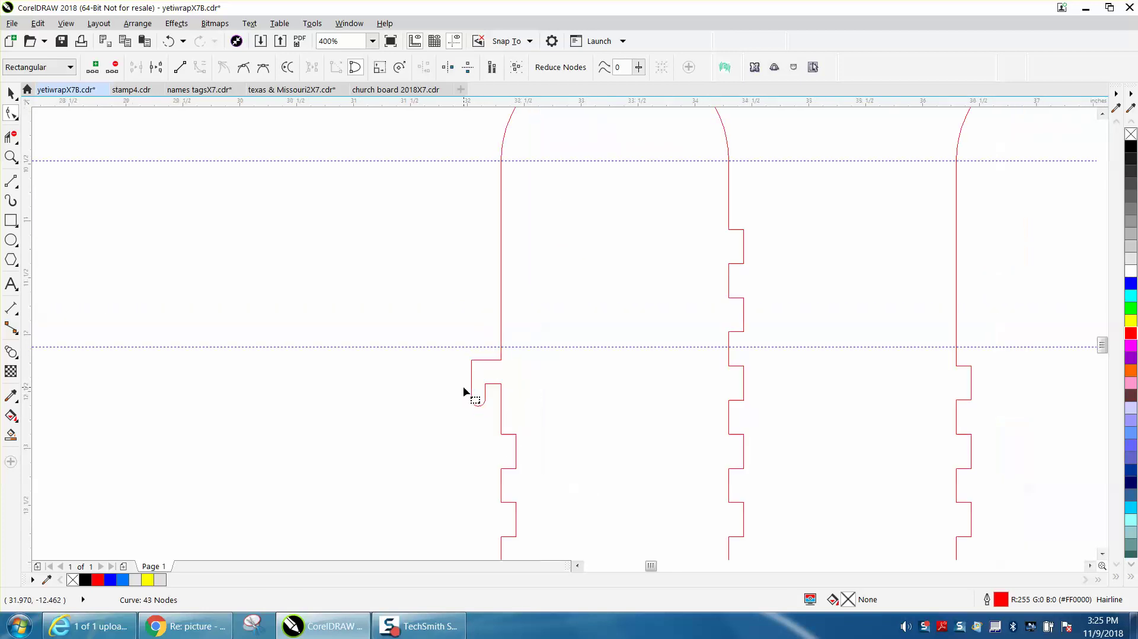
{"action": "left_click", "coordinate": [11, 93]}
{"action": "scroll", "coordinate": [425, 337], "scroll_direction": "down", "scroll_amount": 2}
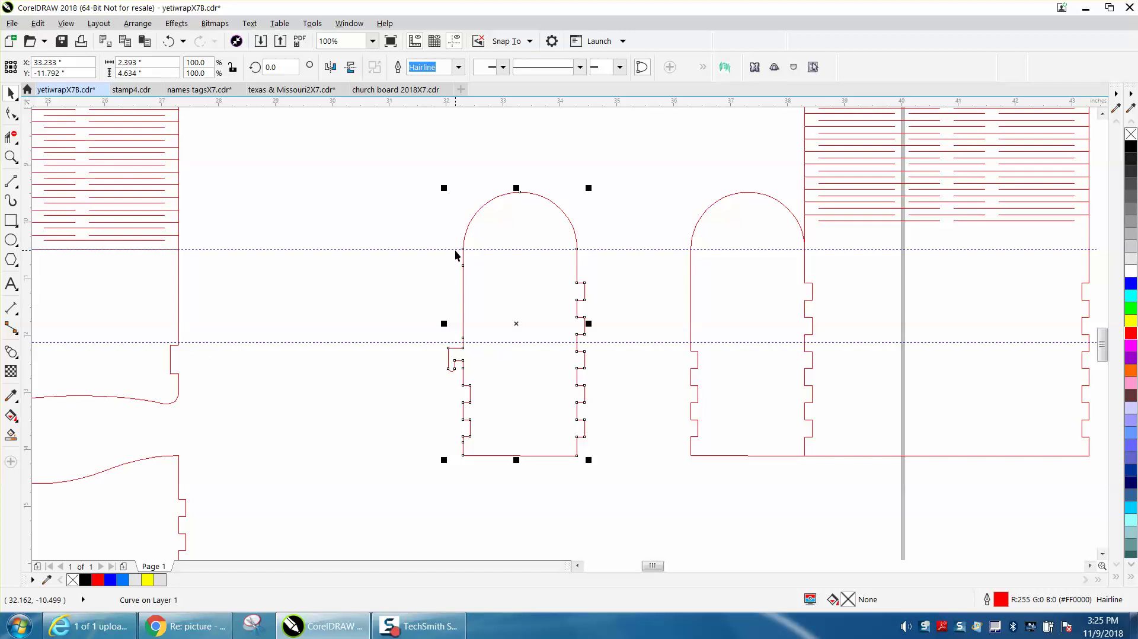
{"action": "key", "text": "Left"}
{"action": "key", "text": "Left"}
{"action": "key", "text": "Left"}
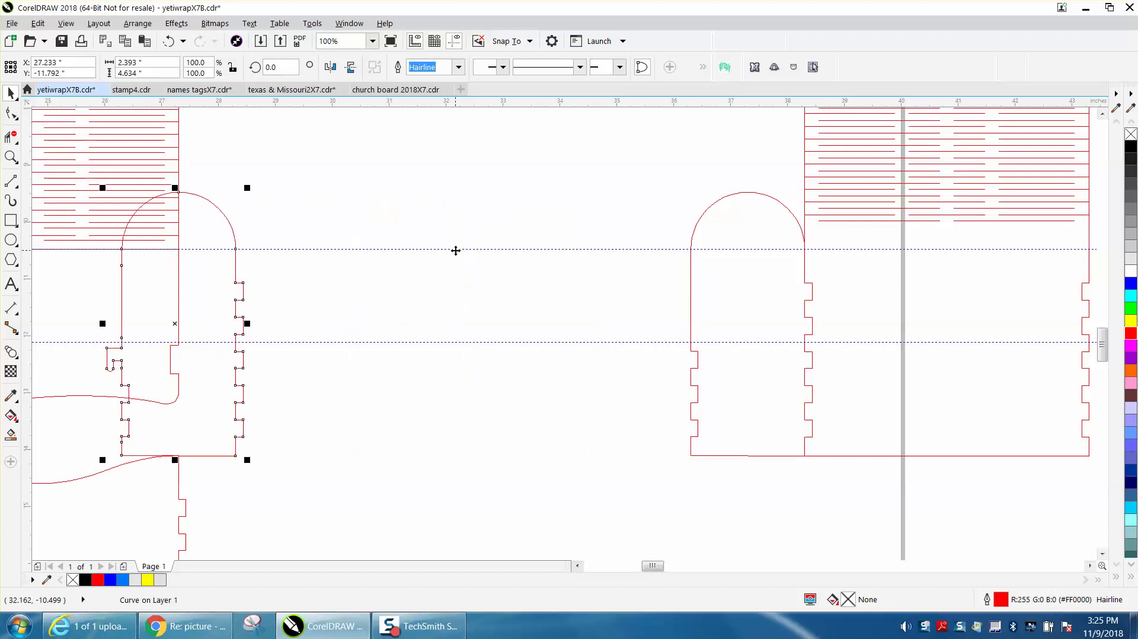
{"action": "key", "text": "Right"}
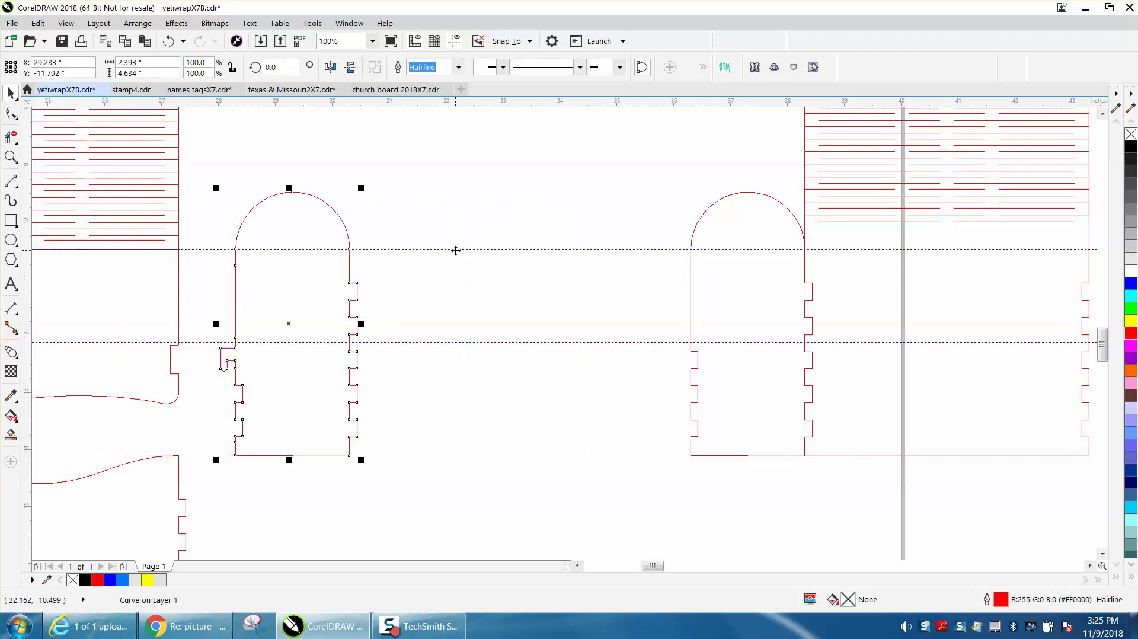
- Set the nudge distance to 1 inch and move the hooked panel 1 inch left onto the wrap piece's edge
{"action": "left_click", "coordinate": [478, 150]}
{"action": "type", "text": "1"}
{"action": "left_click", "coordinate": [324, 203]}
{"action": "key", "text": "Left"}
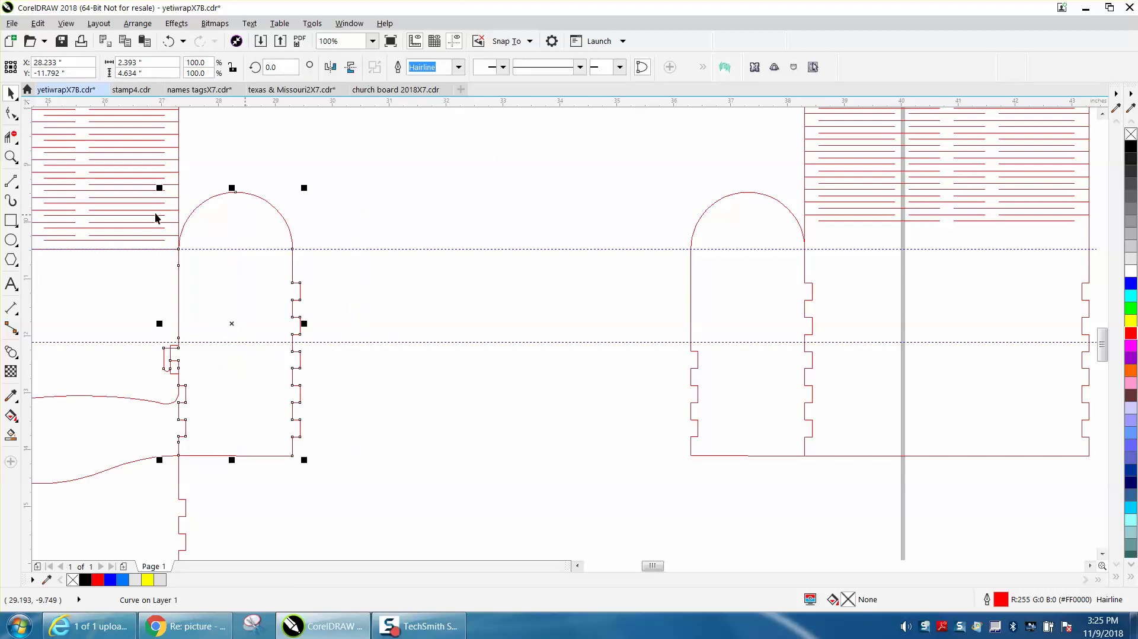
- Compare the hook with the flap's notch up close and move the panel about 0.31 inch right, clear of the notch
{"action": "left_click", "coordinate": [11, 157]}
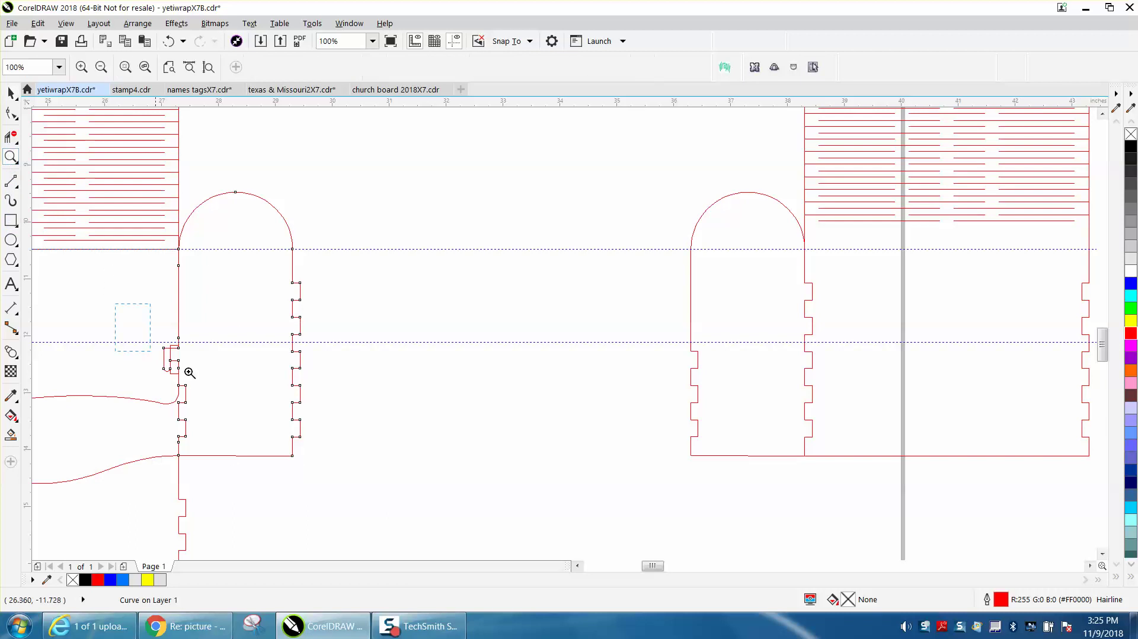
{"action": "left_click_drag", "start_coordinate": [111, 294], "coordinate": [299, 399]}
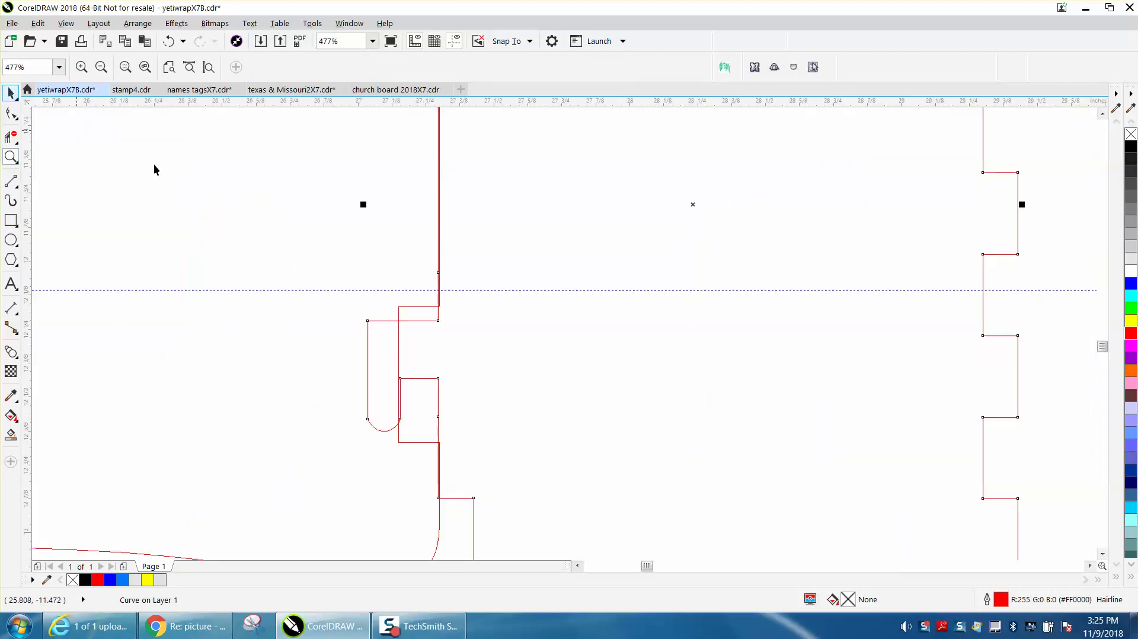
{"action": "left_click", "coordinate": [10, 94]}
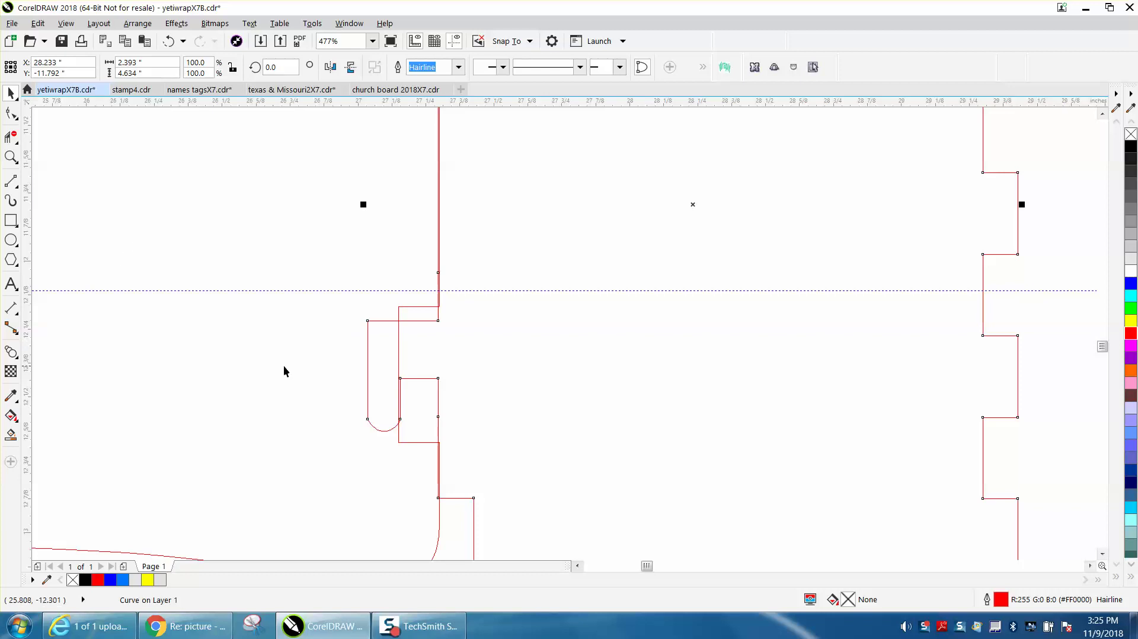
{"action": "left_click_drag", "start_coordinate": [503, 371], "coordinate": [583, 355]}
- Delete the two horizontal guidelines that cross the arched side panels
{"action": "scroll", "coordinate": [583, 356], "scroll_direction": "down", "scroll_amount": 2}
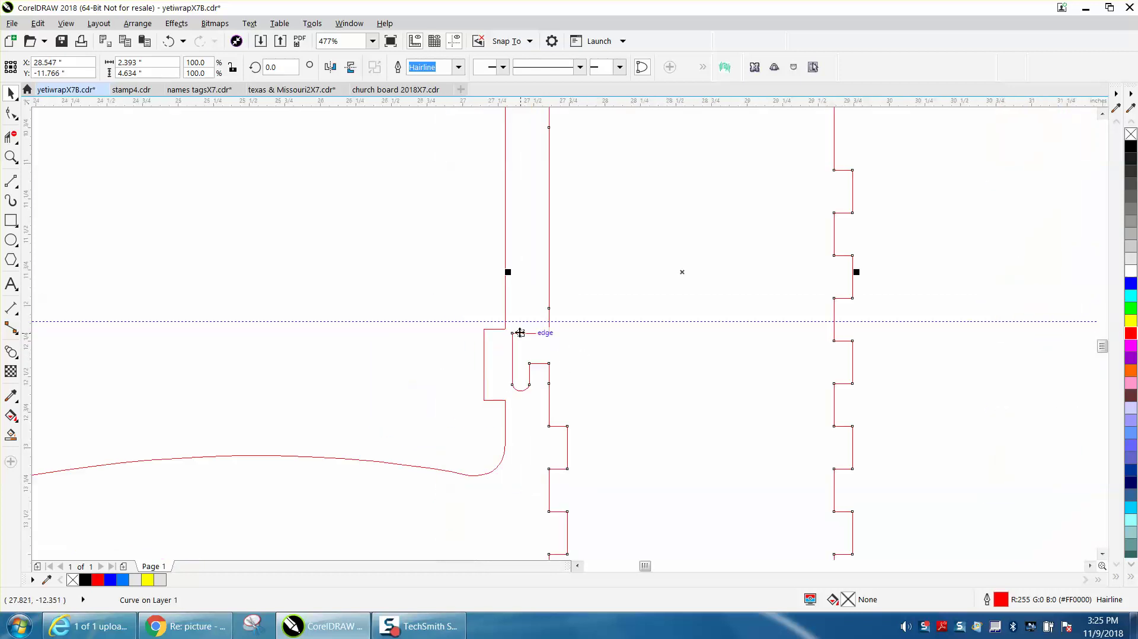
{"action": "scroll", "coordinate": [519, 333], "scroll_direction": "down", "scroll_amount": 4}
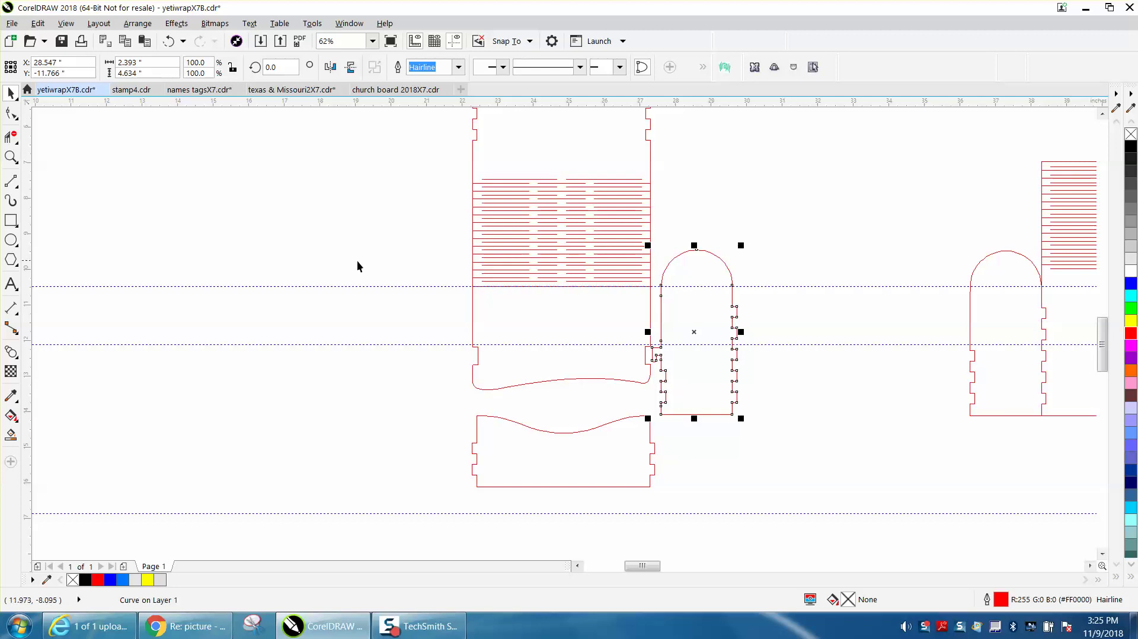
{"action": "left_click", "coordinate": [791, 345]}
{"action": "left_click", "coordinate": [794, 288]}
{"action": "key", "text": "Delete"}
{"action": "left_click", "coordinate": [798, 344]}
{"action": "key", "text": "Delete"}
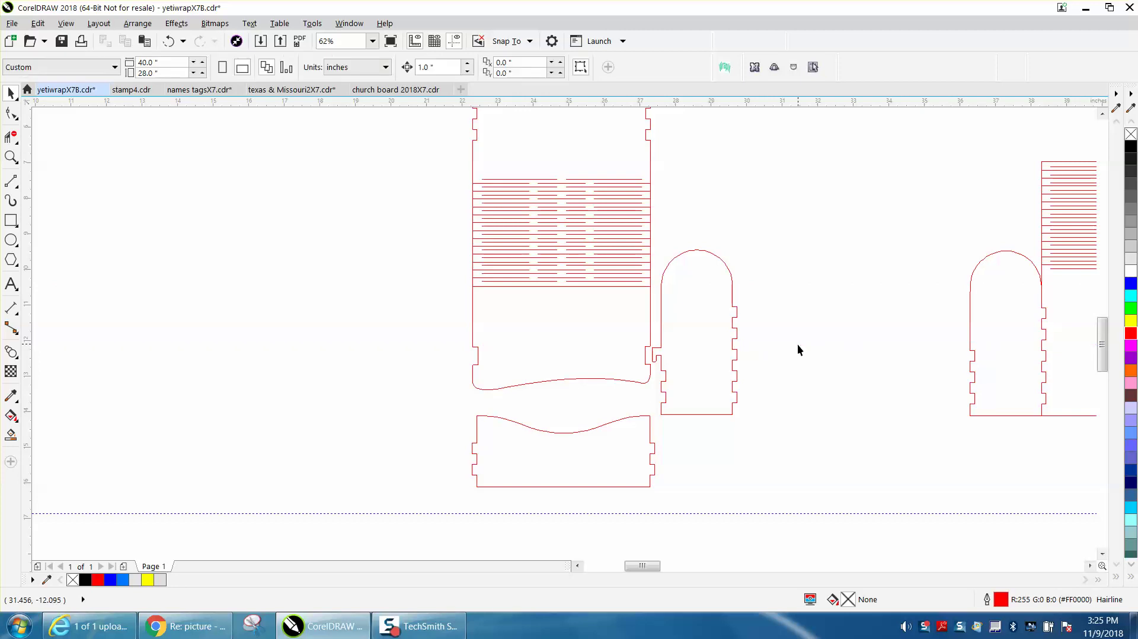
- Place a duplicate of the hooked side panel about 2.7 inches to its right
{"action": "left_click", "coordinate": [737, 356]}
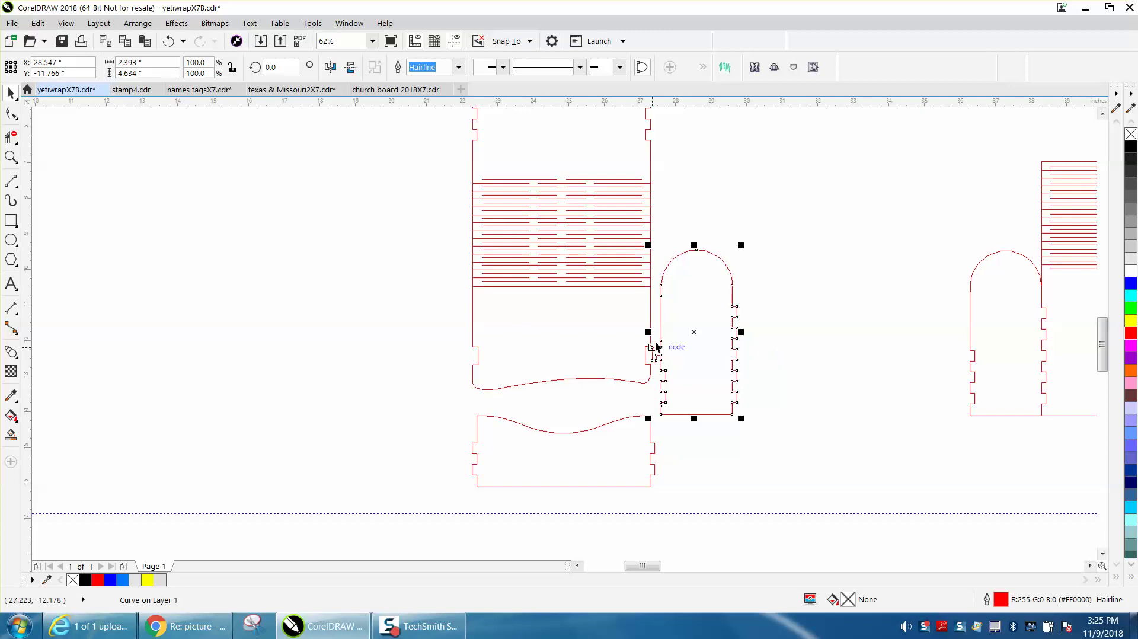
{"action": "left_click_drag", "start_coordinate": [694, 332], "coordinate": [794, 336]}
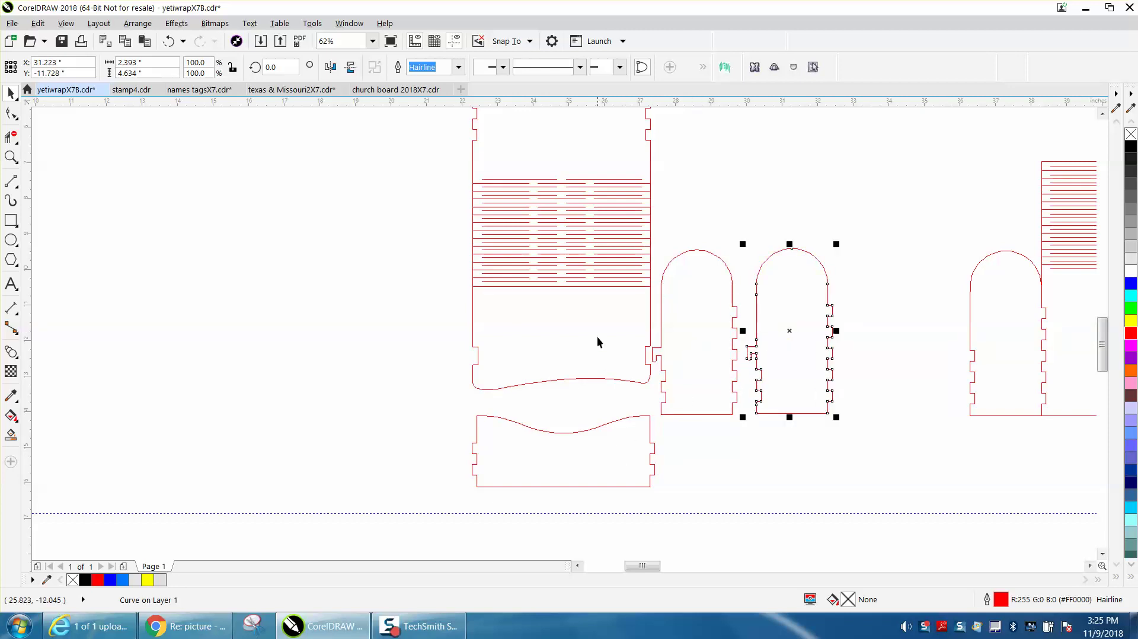
{"action": "scroll", "coordinate": [596, 336], "scroll_direction": "down", "scroll_amount": 2}
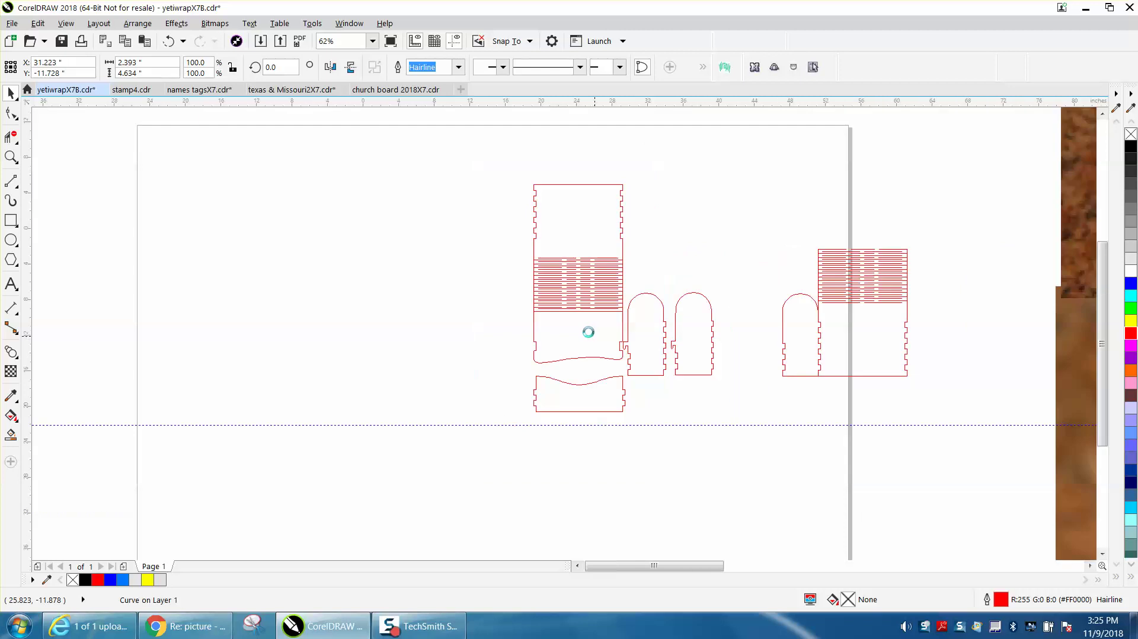